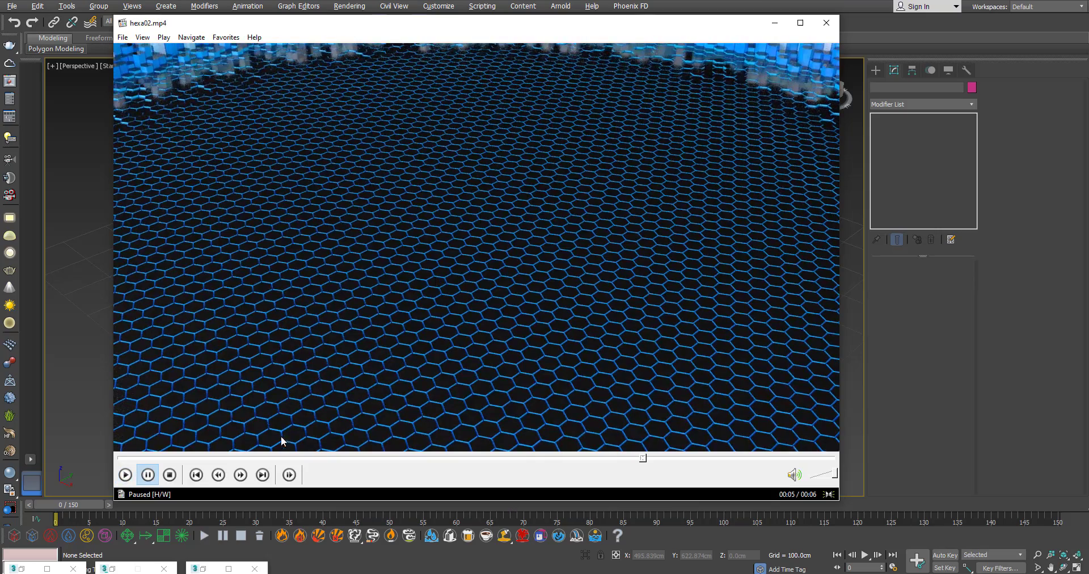
Step: Preview an earlier moment of the reference animation hexa02.mp4 and minimize its player
click(281, 458)
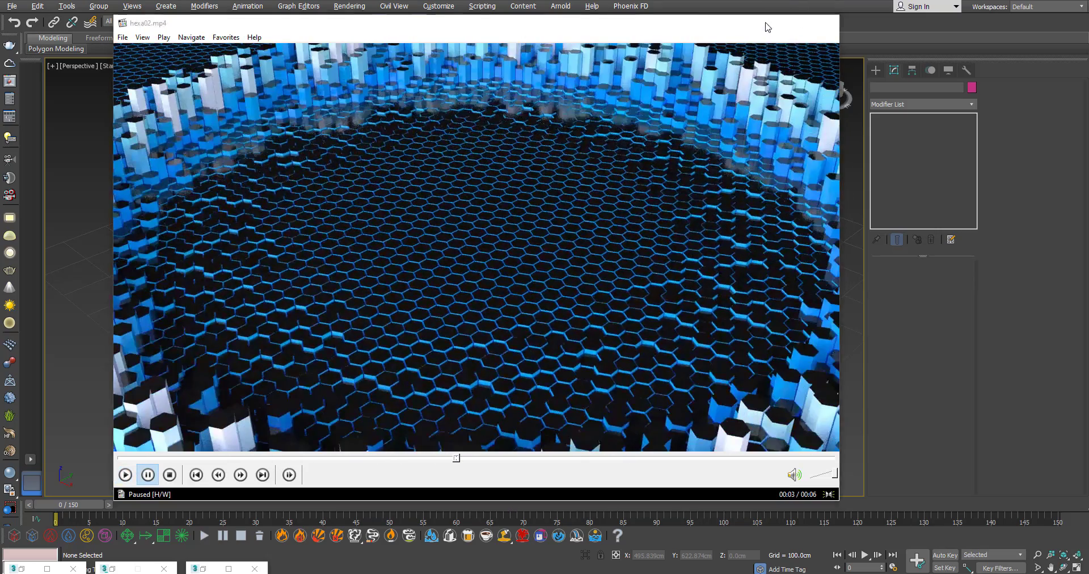
click(776, 23)
Step: Create a plane in the perspective view and set its length and width to 1500 cm
click(875, 70)
click(943, 192)
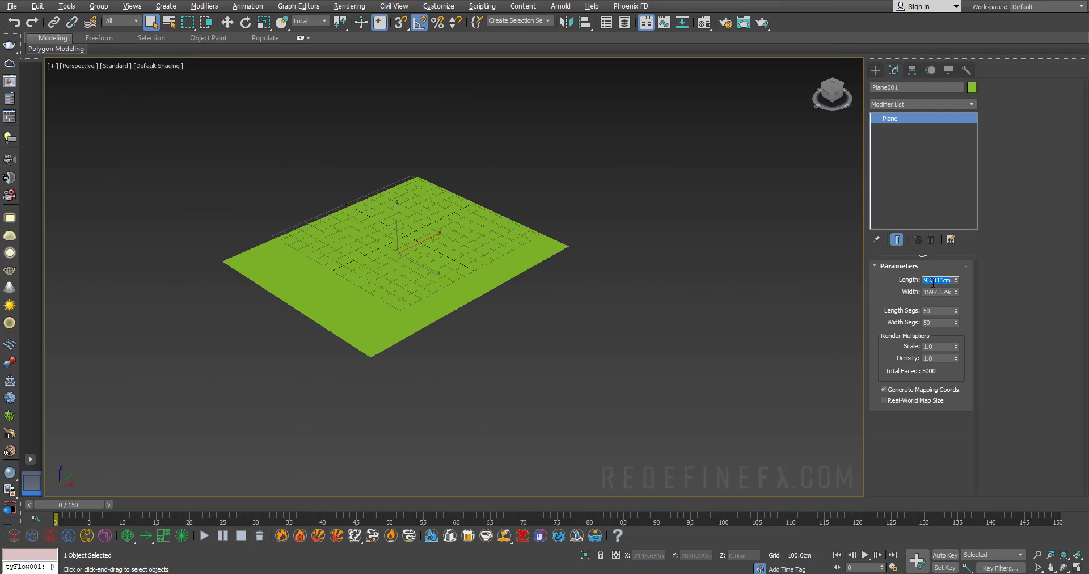
text(15)
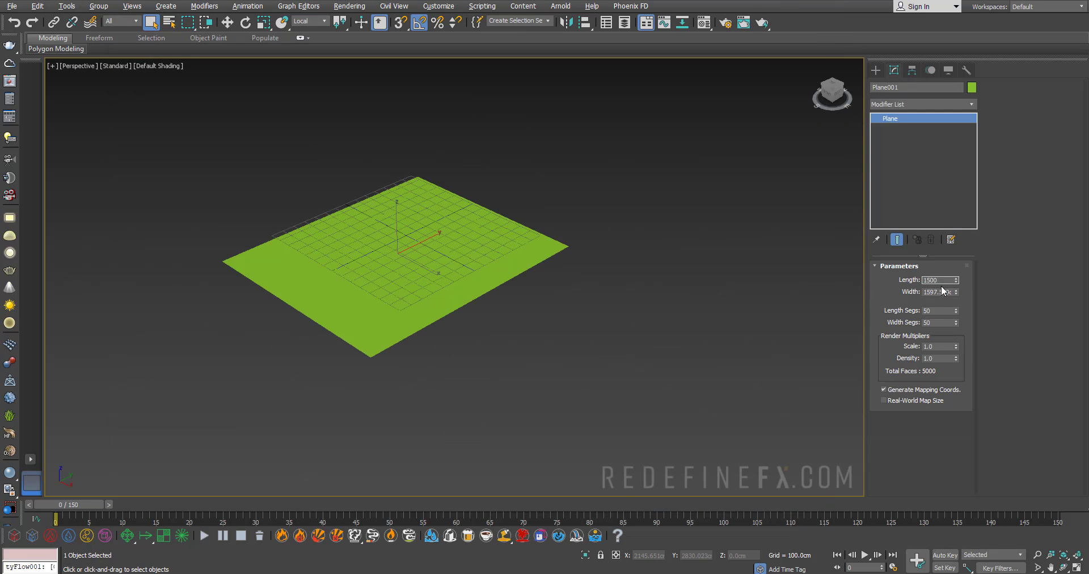
text(00)
click(943, 291)
text(1500)
key(Return)
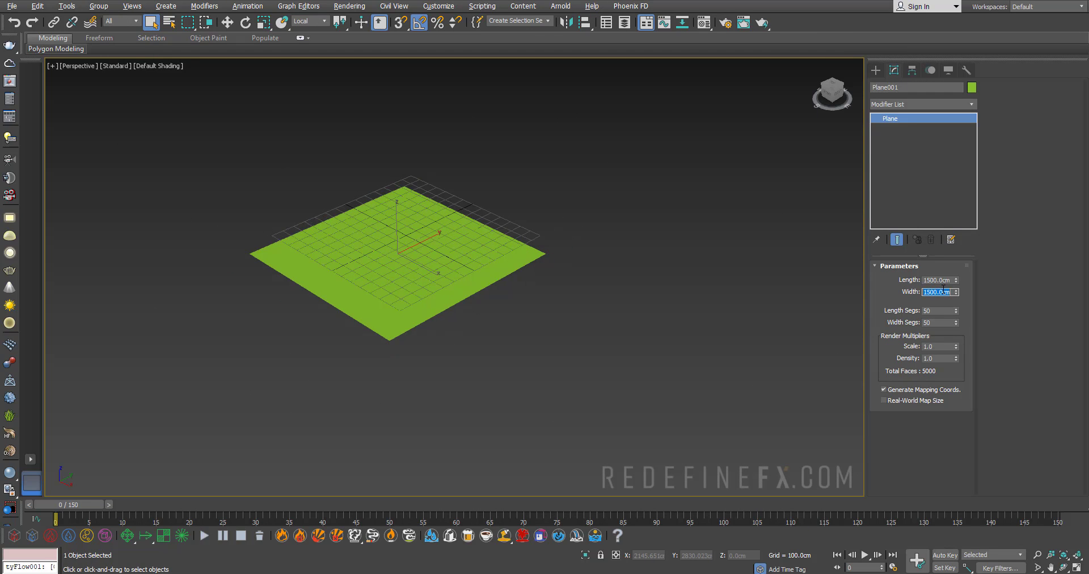
Step: Set the plane's length and width segments to 100
click(933, 311)
key(Tab)
text(100)
Step: Show edged faces in the perspective viewport and hide the home grid
scroll(463, 277, up, 3)
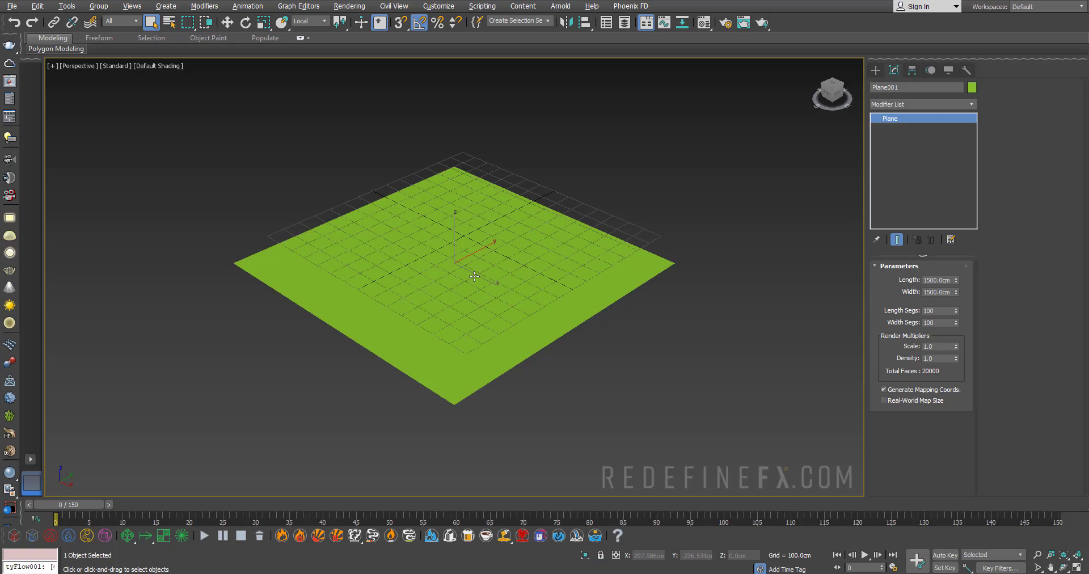
key(F4)
alt+middle_drag(475, 254, 471, 240)
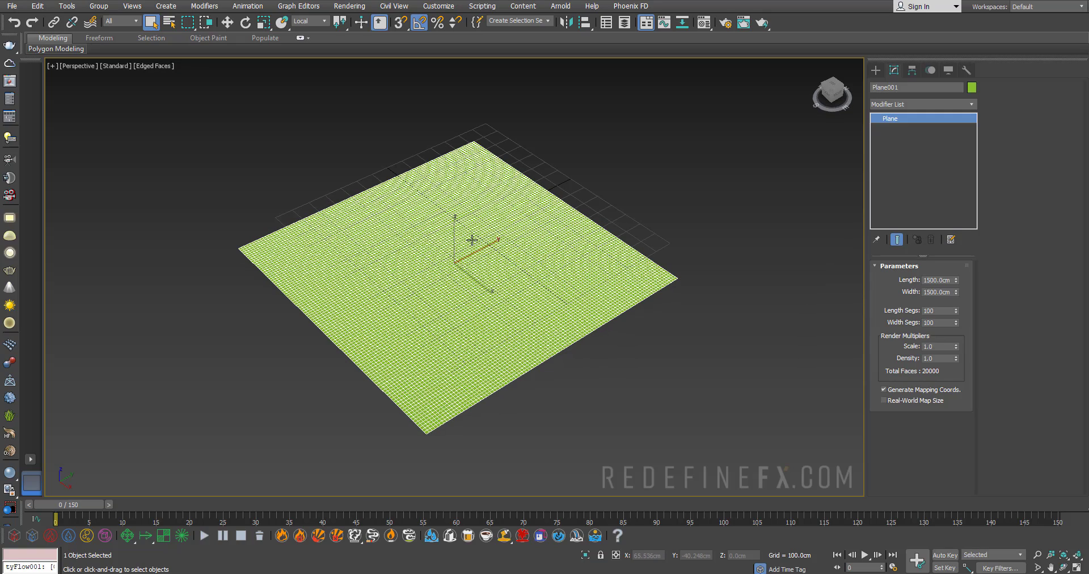
key(g)
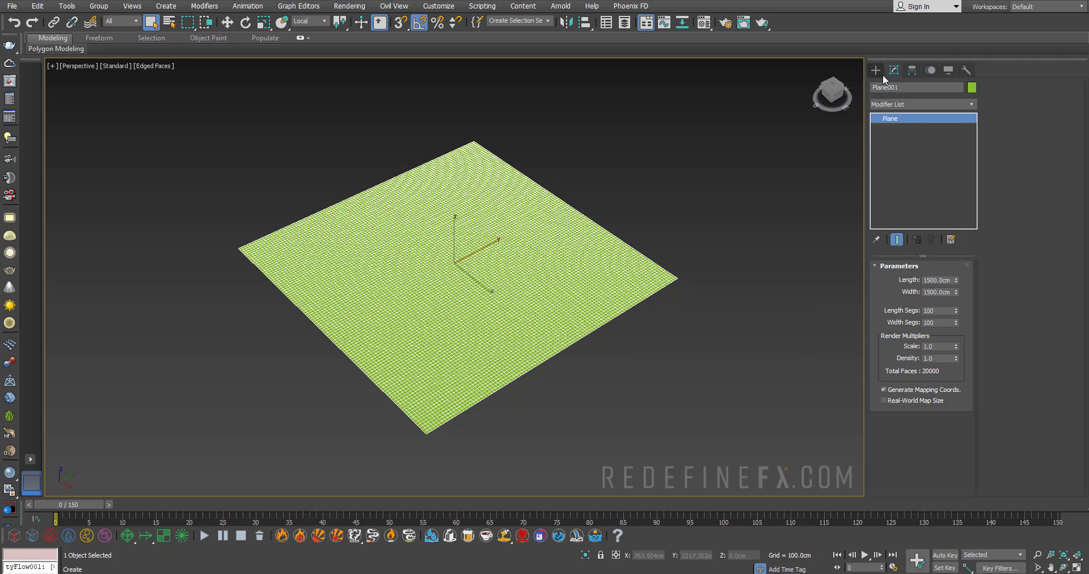
Step: Convert the plane to an Editable Poly and open the Generate Topology patterns
right_click(892, 121)
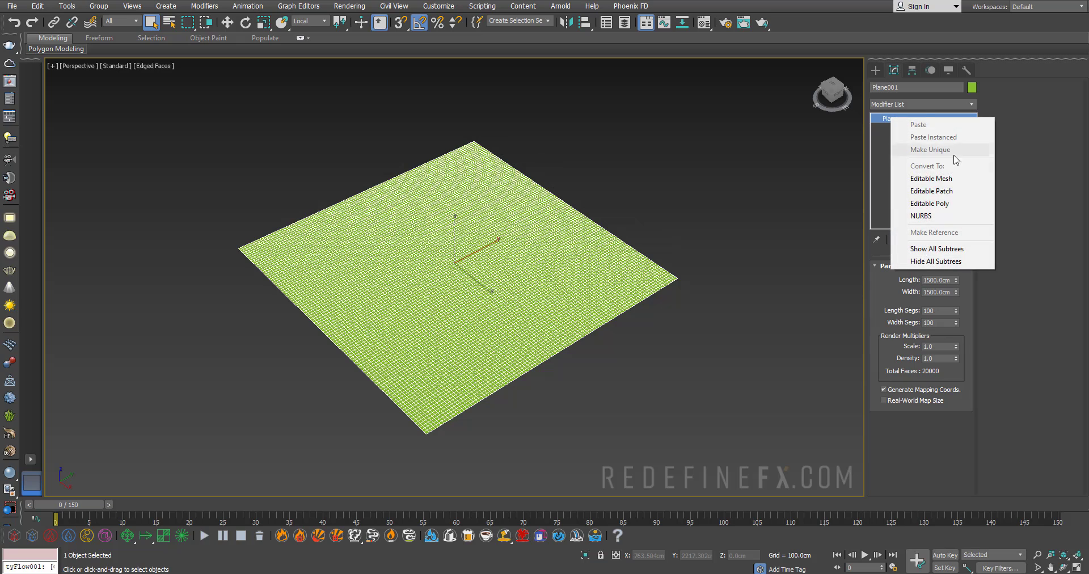
click(941, 202)
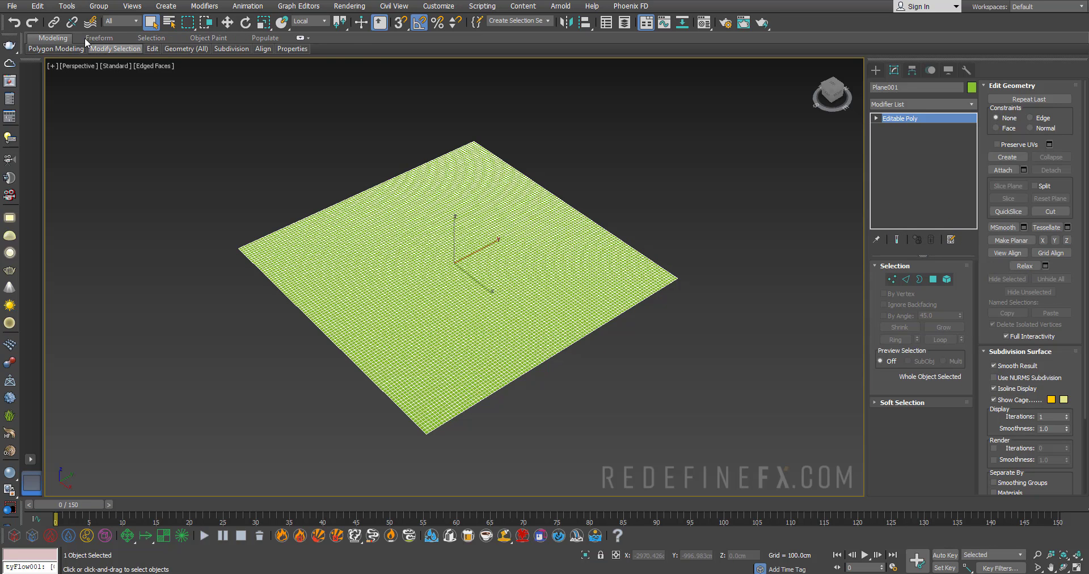
right_click(786, 25)
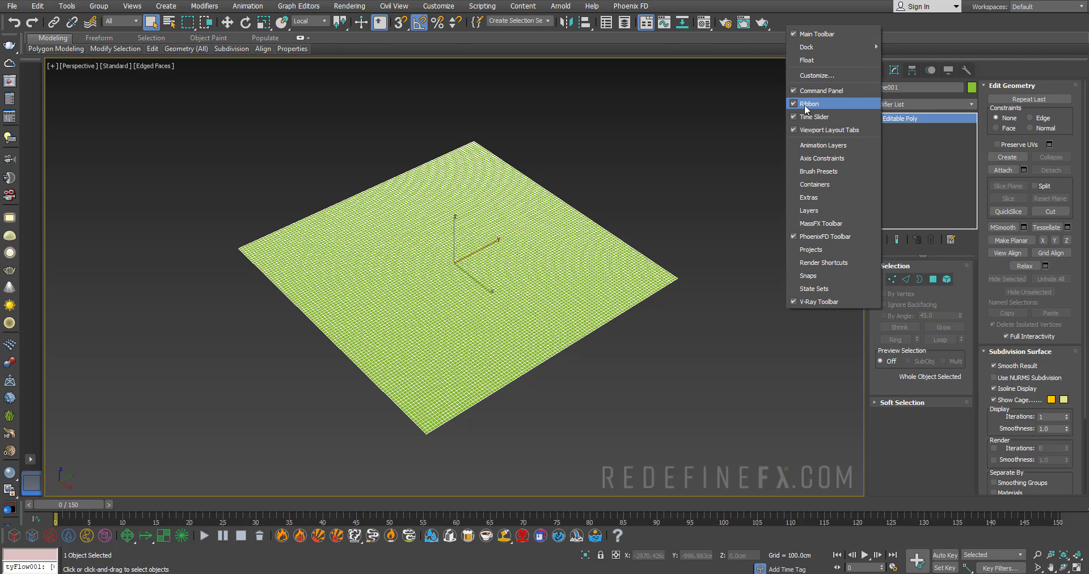
click(504, 53)
mouse_move(65, 52)
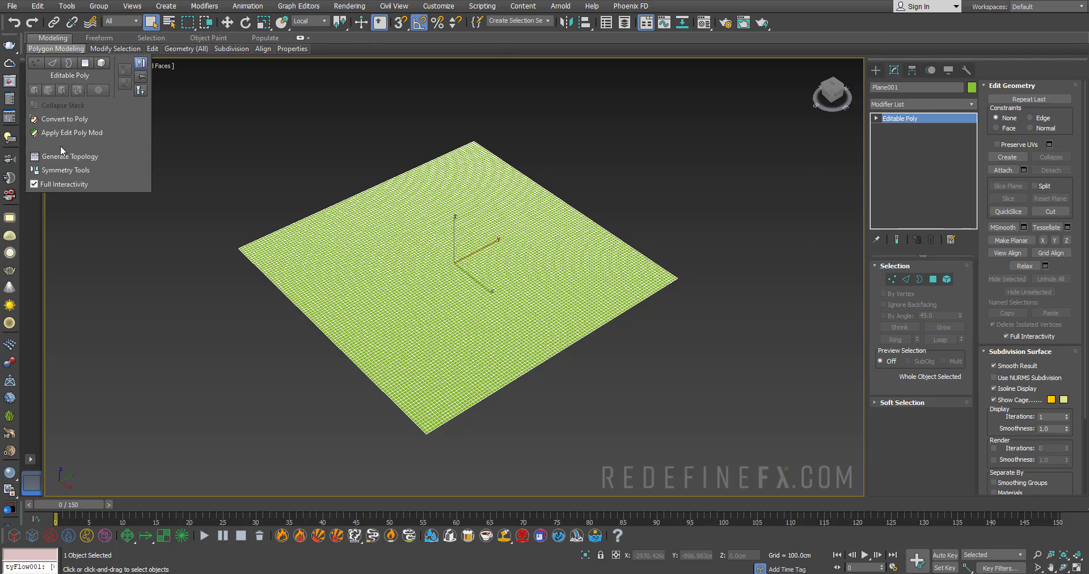
click(60, 154)
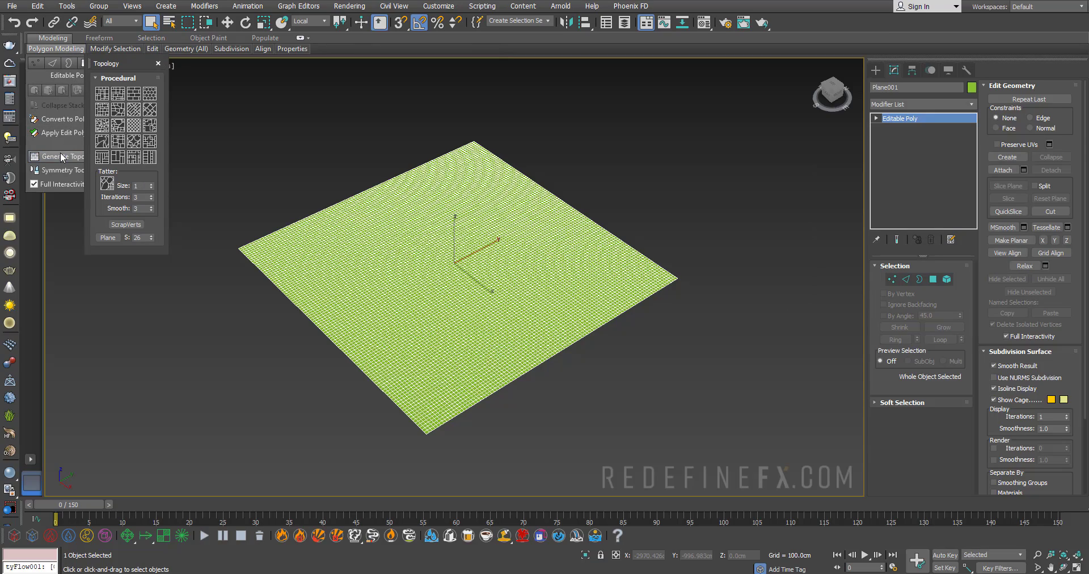
Step: Select a single edge near the plane's centre and apply the Hive topology pattern to the mesh
click(876, 119)
click(894, 137)
scroll(440, 250, up, 5)
scroll(440, 251, up, 2)
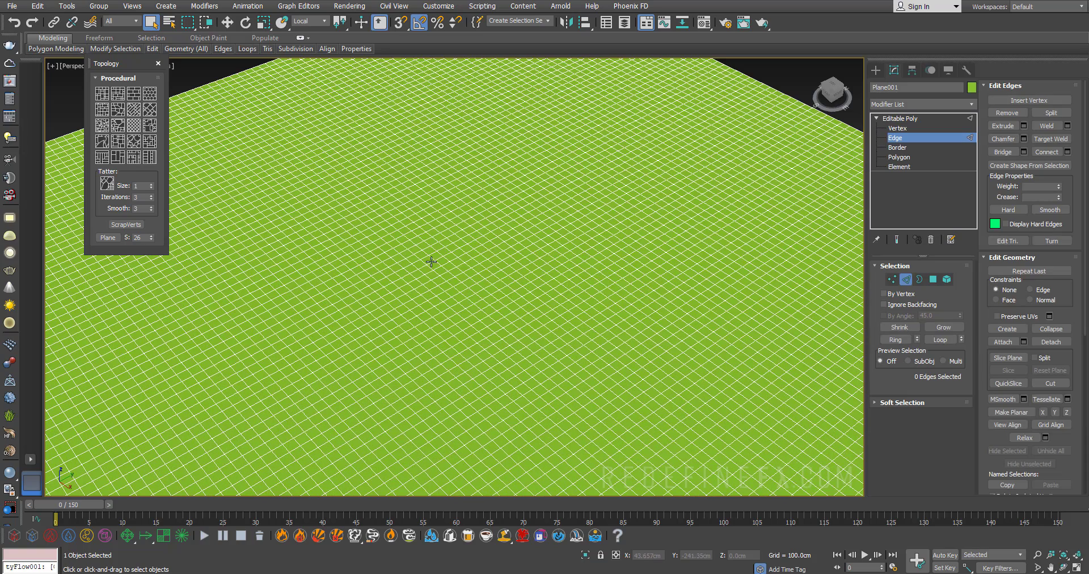
click(430, 258)
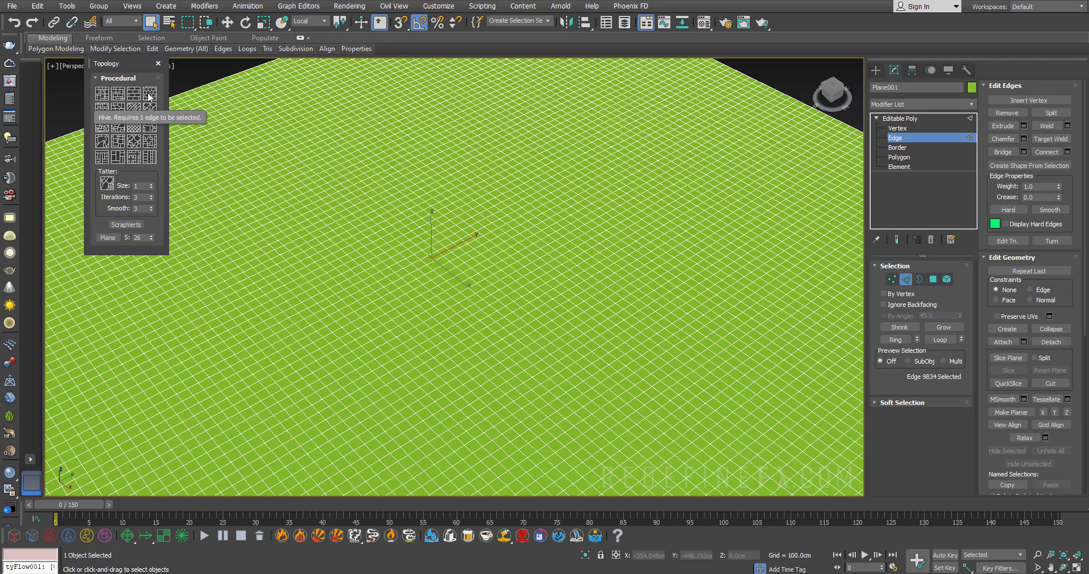
click(151, 97)
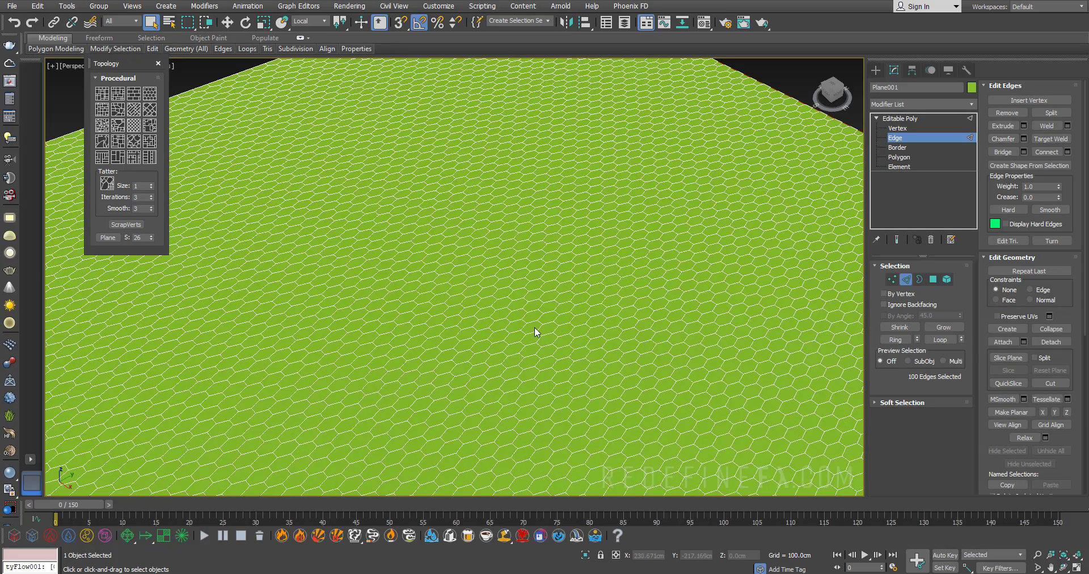
Step: Leave edge editing and scale the whole hexagonal plane along Y to about 61 percent to even out the stretched cells
scroll(538, 322, down, 5)
alt+middle_drag(545, 255, 529, 311)
scroll(518, 295, up, 4)
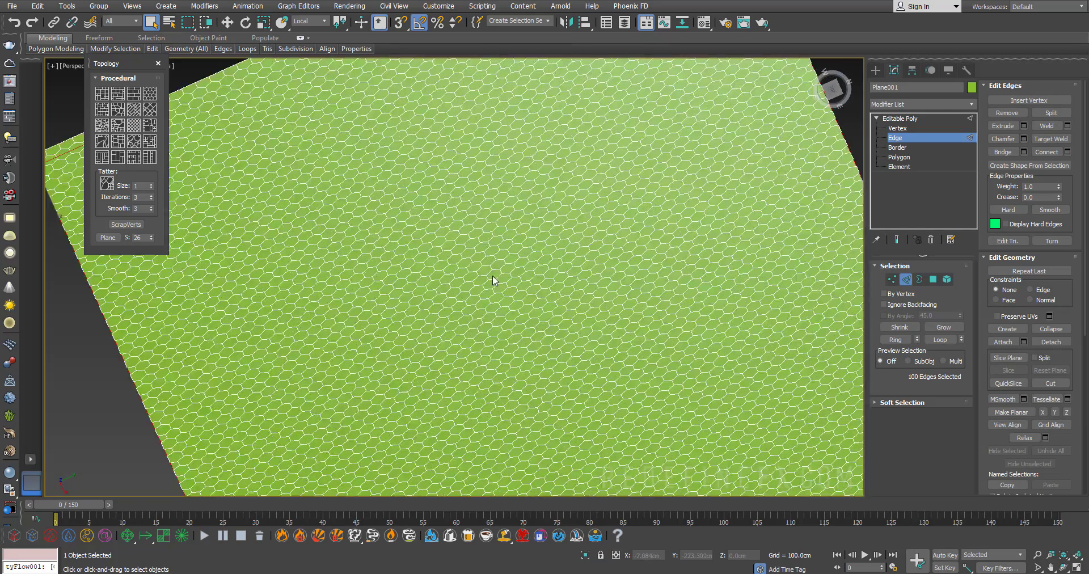
scroll(425, 199, up, 2)
scroll(445, 219, down, 4)
alt+middle_drag(469, 221, 403, 211)
key(r)
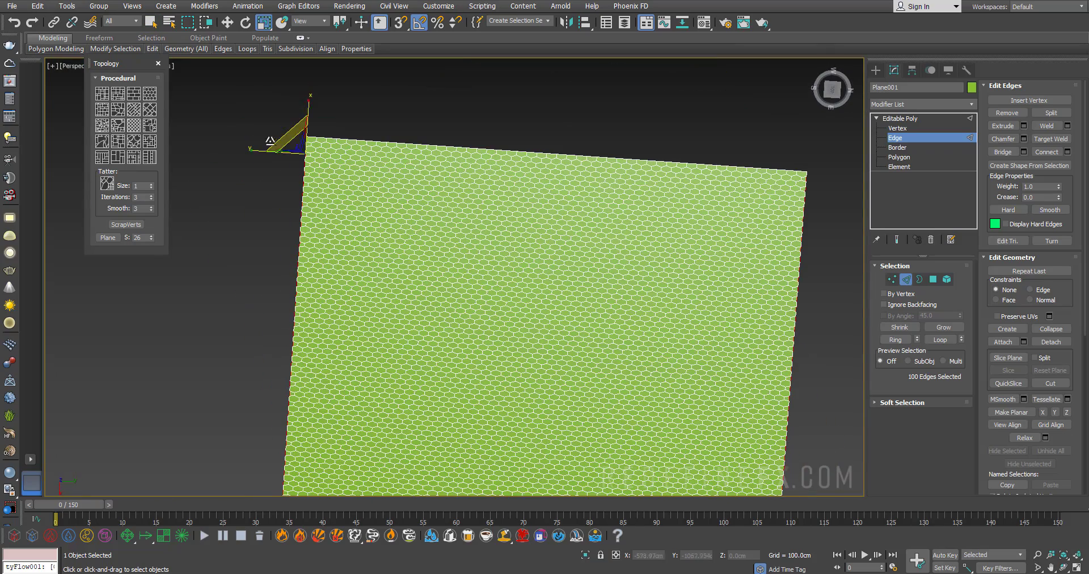
click(907, 118)
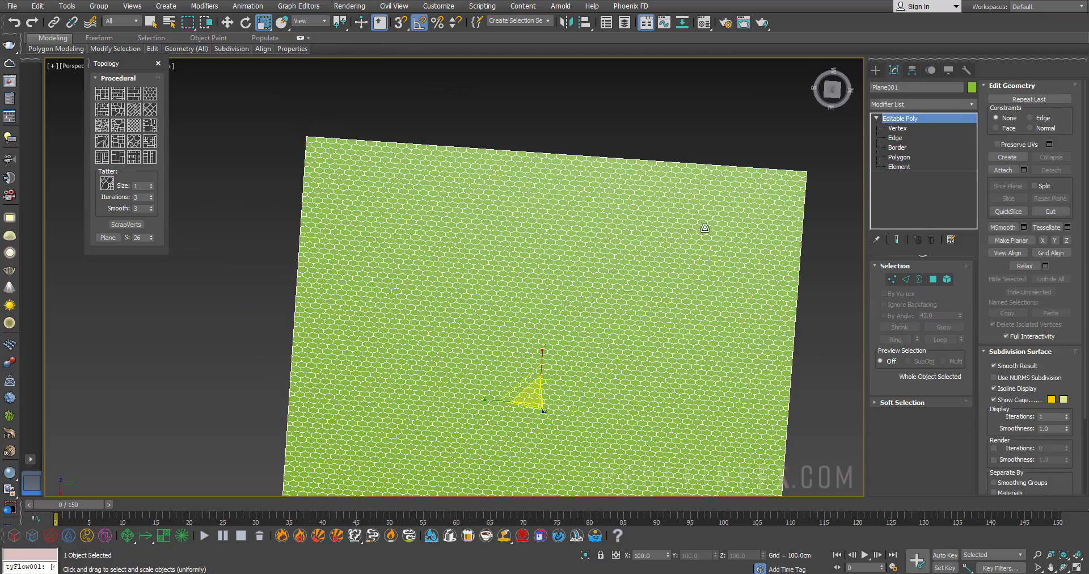
scroll(661, 250, up, 6)
drag(482, 276, 509, 284)
scroll(466, 278, down, 6)
alt+middle_drag(466, 278, 491, 265)
scroll(491, 265, up, 4)
key(shift+z)
key(shift+z)
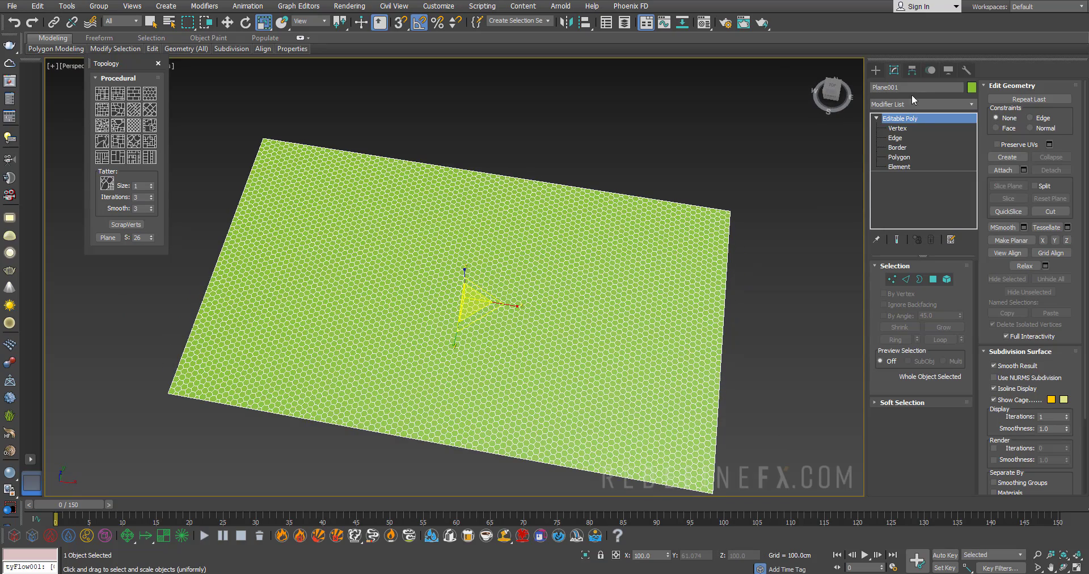
Step: Create a cylinder at the plane's centre with a radius of about 61.5 cm and a height of about 254 cm
click(876, 70)
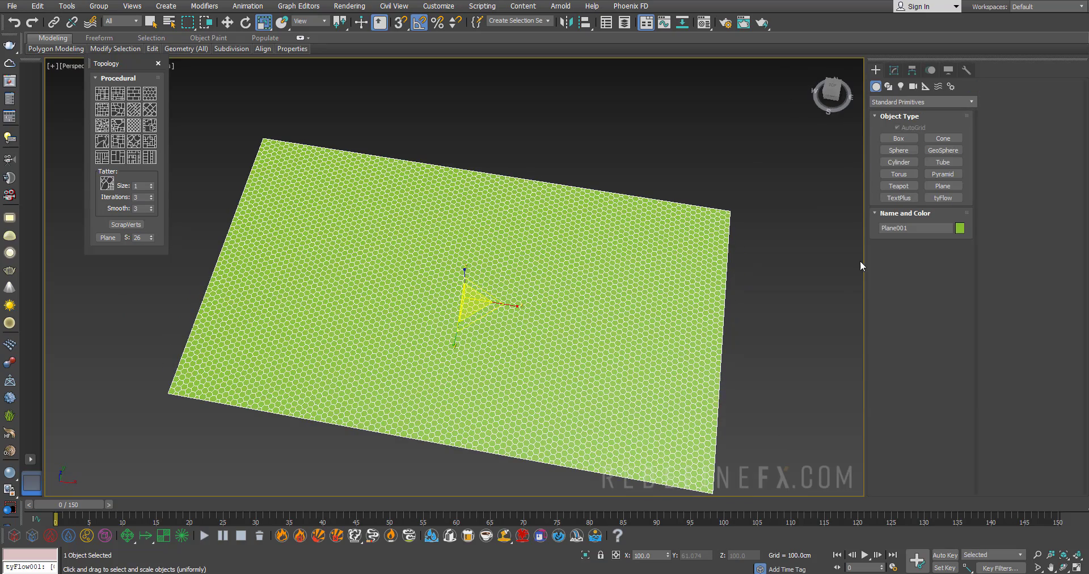
click(878, 162)
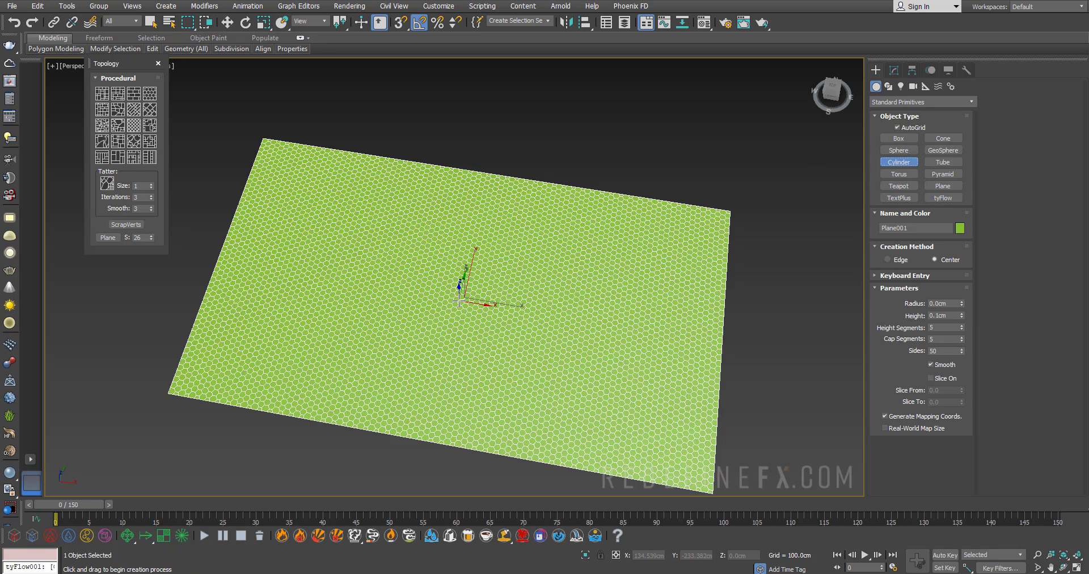
drag(465, 296, 481, 315)
click(481, 267)
key(r)
click(894, 70)
drag(939, 305, 921, 329)
alt+middle_drag(442, 312, 430, 249)
Step: Move the cylinder down along Z so that it passes through the hexagonal plane
key(w)
drag(462, 282, 457, 330)
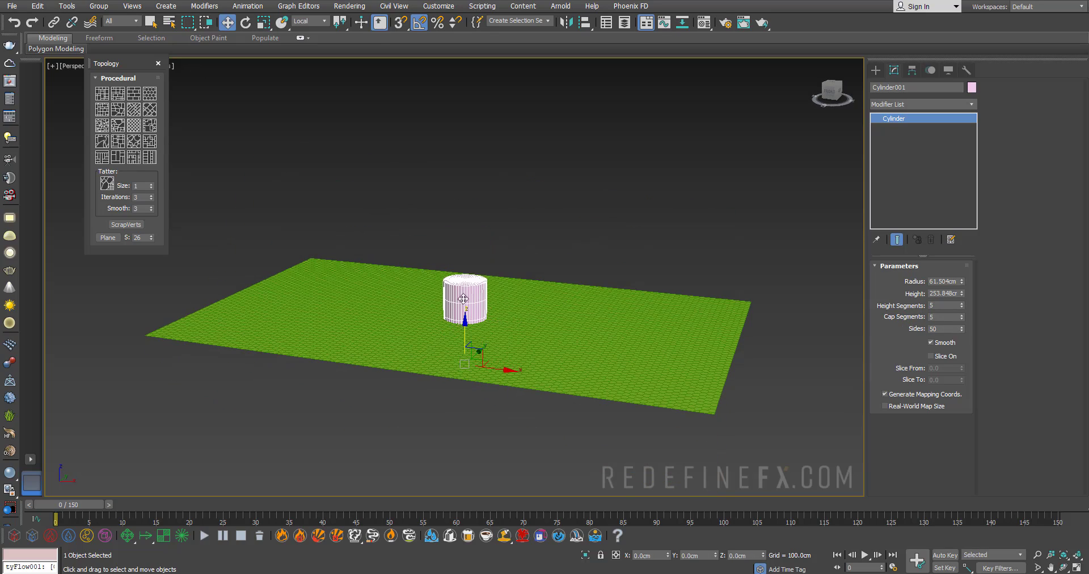
alt+middle_drag(458, 330, 454, 397)
Step: Turn on Auto Key and set the cylinder's radius to 1 cm at frame 0
click(944, 555)
click(950, 281)
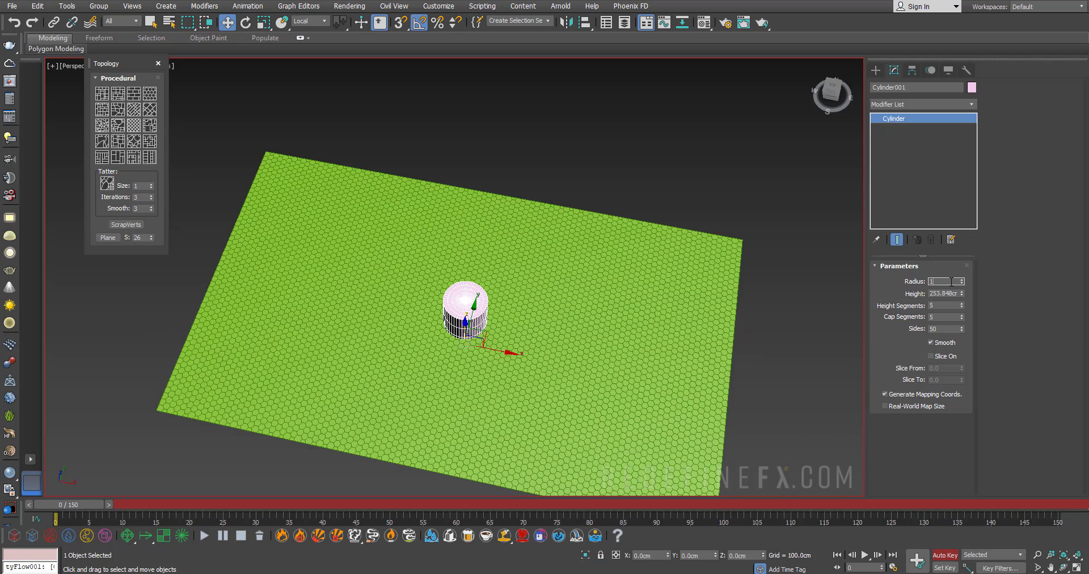
text(1)
key(Return)
Step: Key a much larger cylinder radius at frame 100, turn off Auto Key and scrub back to frame 79
click(914, 569)
click(725, 504)
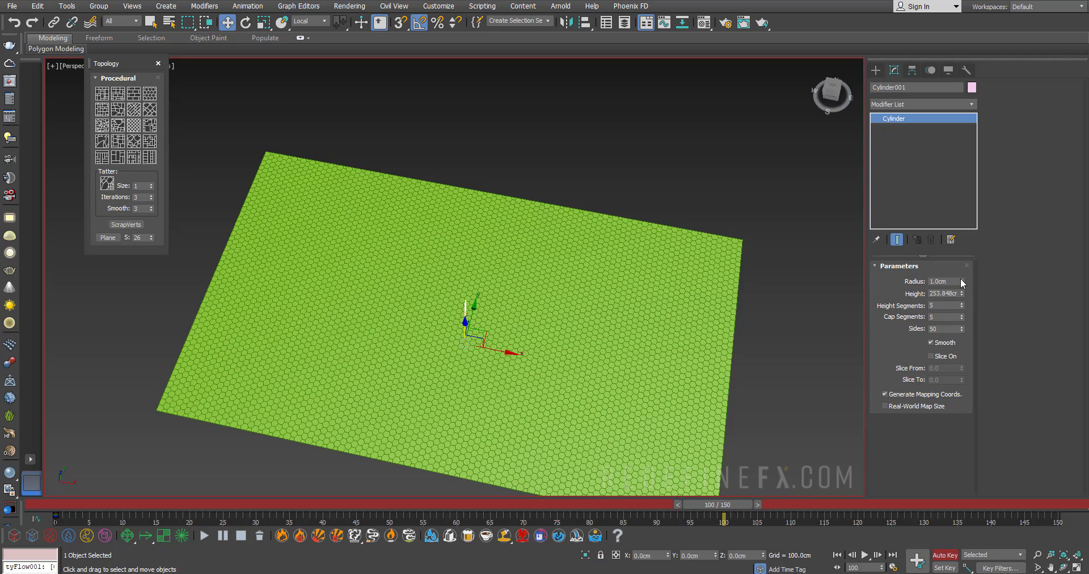
drag(962, 283, 962, 229)
drag(962, 284, 947, 243)
alt+middle_drag(494, 363, 482, 298)
click(945, 554)
drag(718, 505, 620, 493)
Step: Make the cylinder non-renderable and display it as a box through its object properties
right_click(516, 294)
click(560, 377)
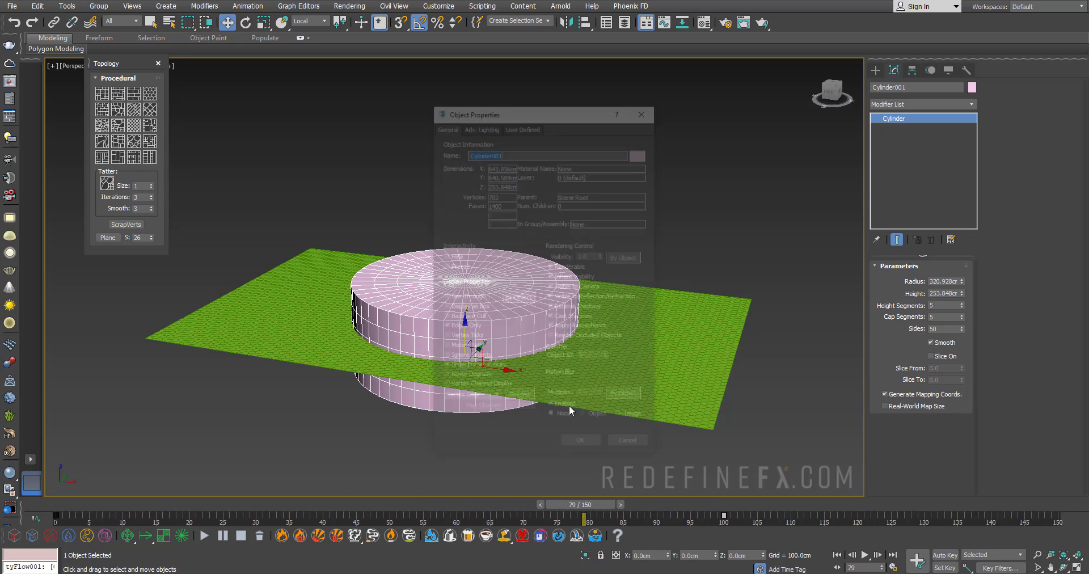
click(569, 267)
click(466, 308)
click(575, 447)
Step: Create a tyFlow object beside the plane and add a Birth Objects operator that uses the hexagonal plane
click(876, 70)
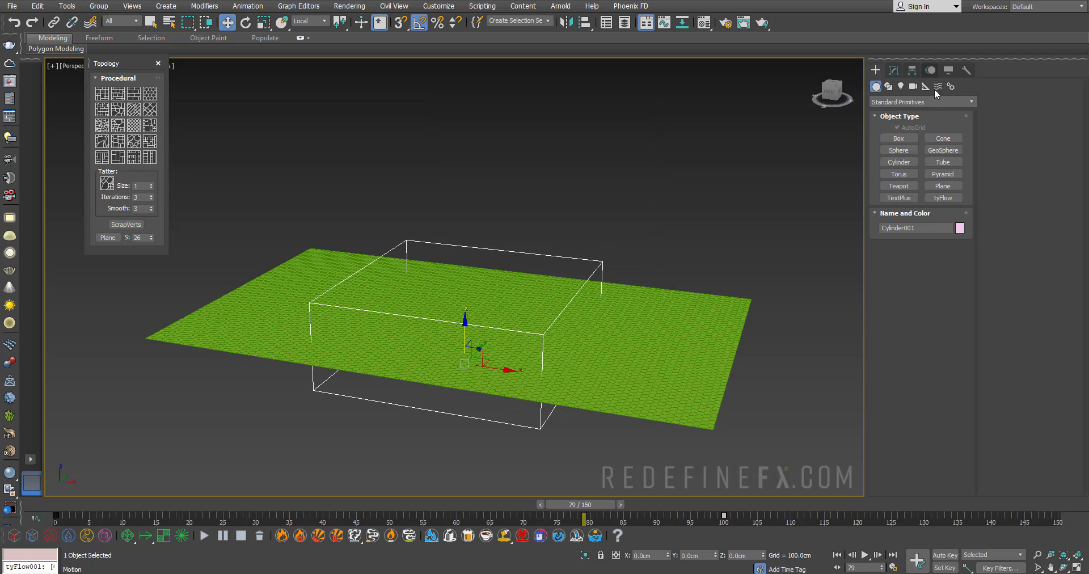
click(941, 198)
drag(780, 369, 817, 372)
drag(78, 450, 93, 152)
click(397, 221)
click(711, 348)
Step: Set the event's Display operator type to Geometry
click(127, 179)
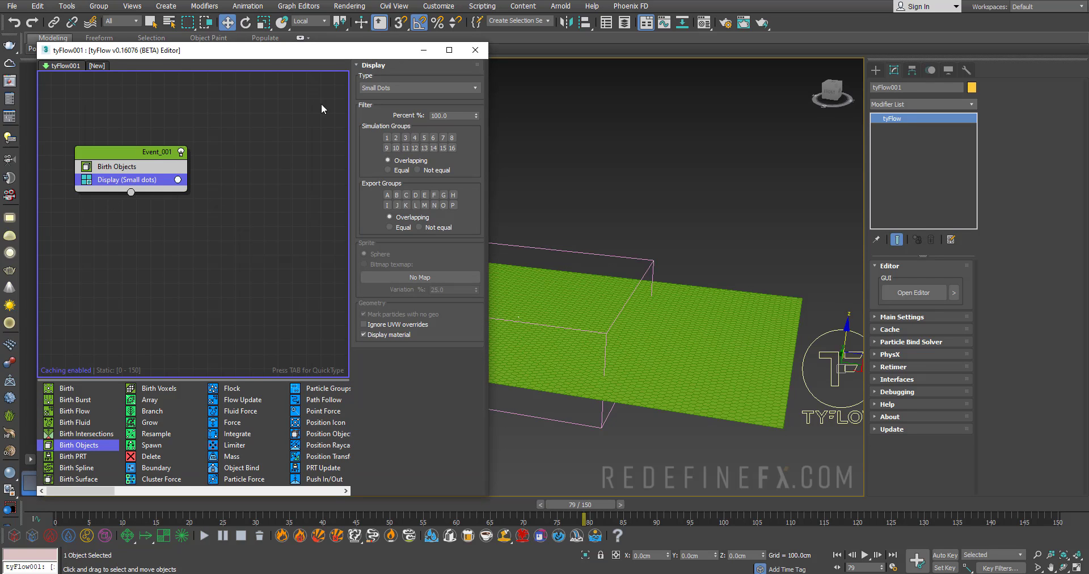
click(372, 89)
click(377, 143)
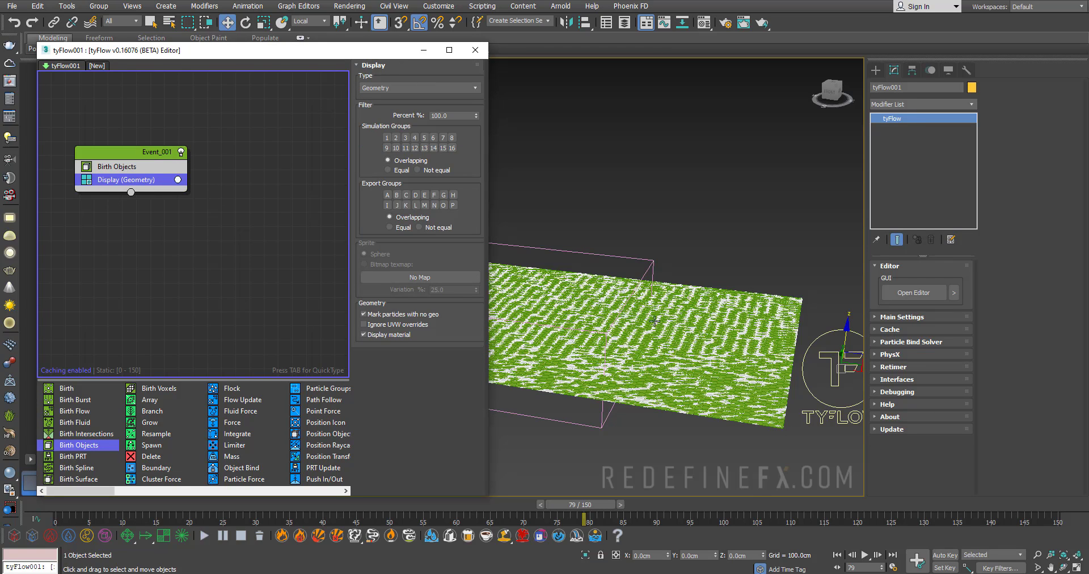
Step: Hide the original hexagonal plane and inspect the tyFlow geometry beside the narrowed editor
click(683, 338)
right_click(684, 337)
click(665, 405)
right_click(660, 392)
click(689, 344)
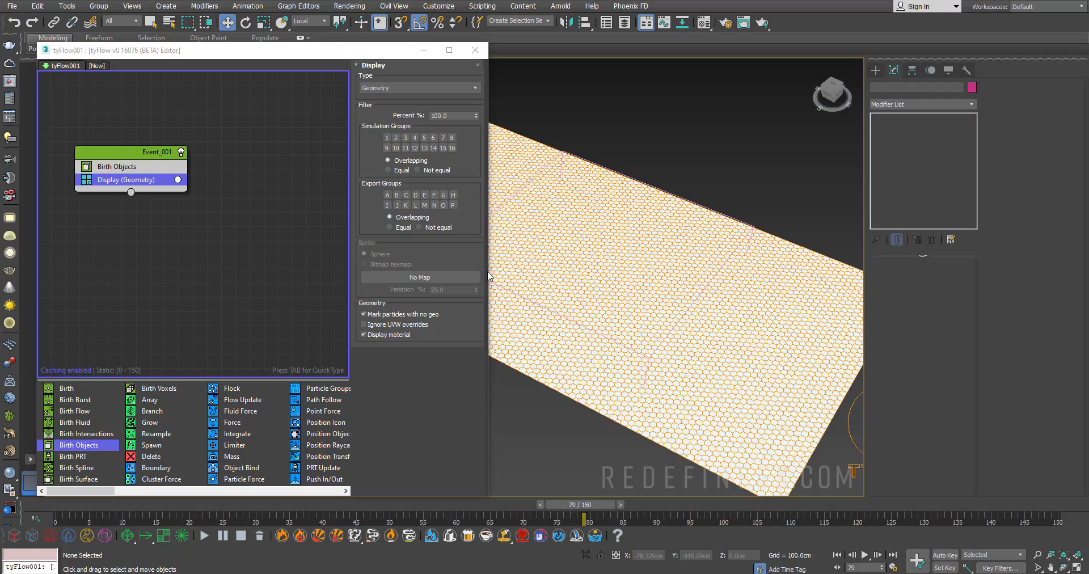
drag(487, 276, 383, 277)
alt+middle_drag(515, 276, 542, 250)
scroll(541, 249, up, 5)
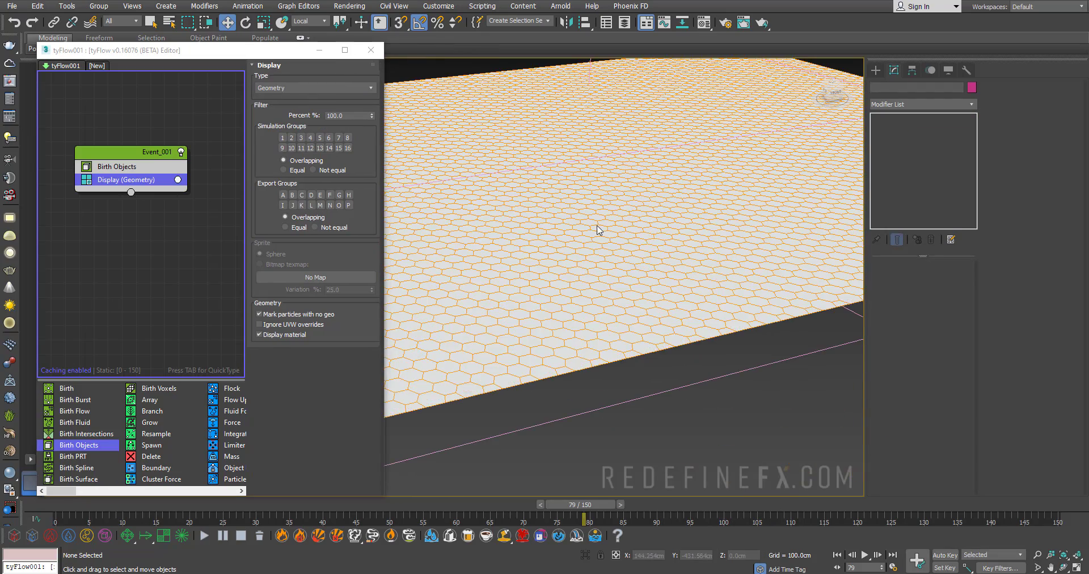
scroll(579, 266, up, 5)
scroll(573, 258, down, 5)
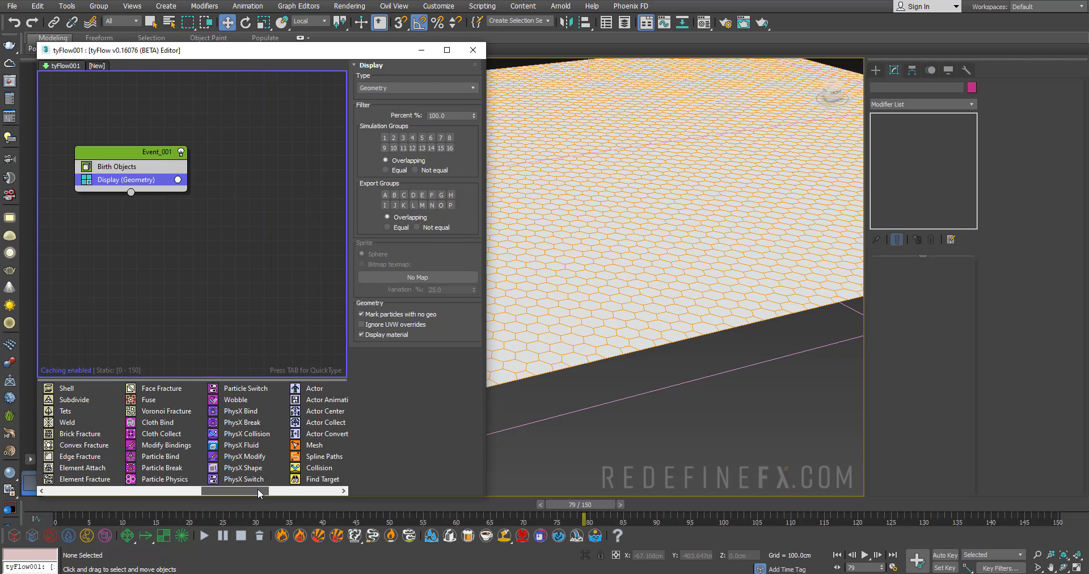
Step: Add a Face Fracture operator after Birth Objects, operating on polygons with 1 face per fracture and 0 variation
drag(162, 390, 102, 174)
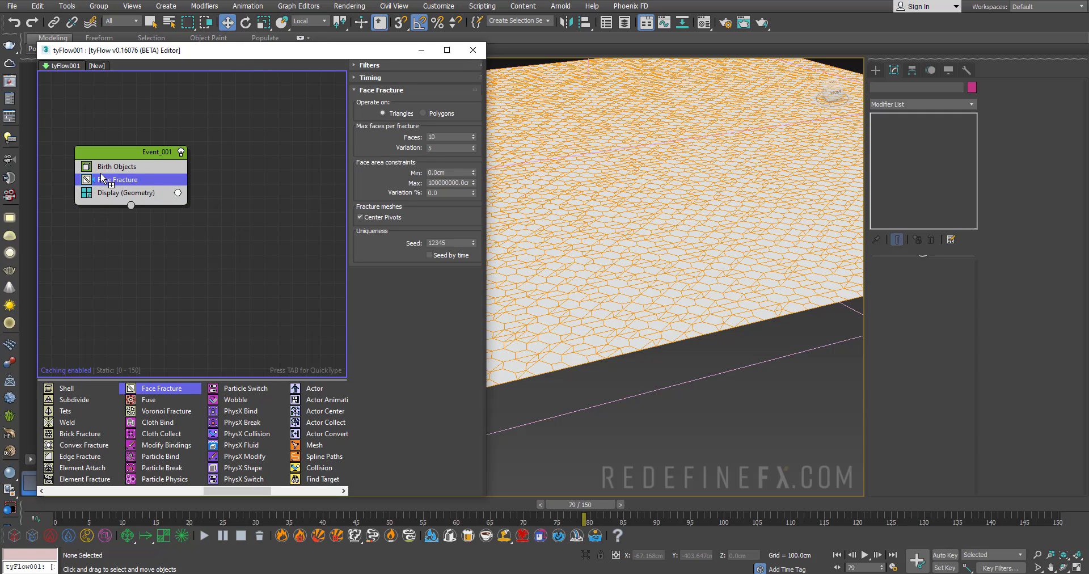
click(423, 113)
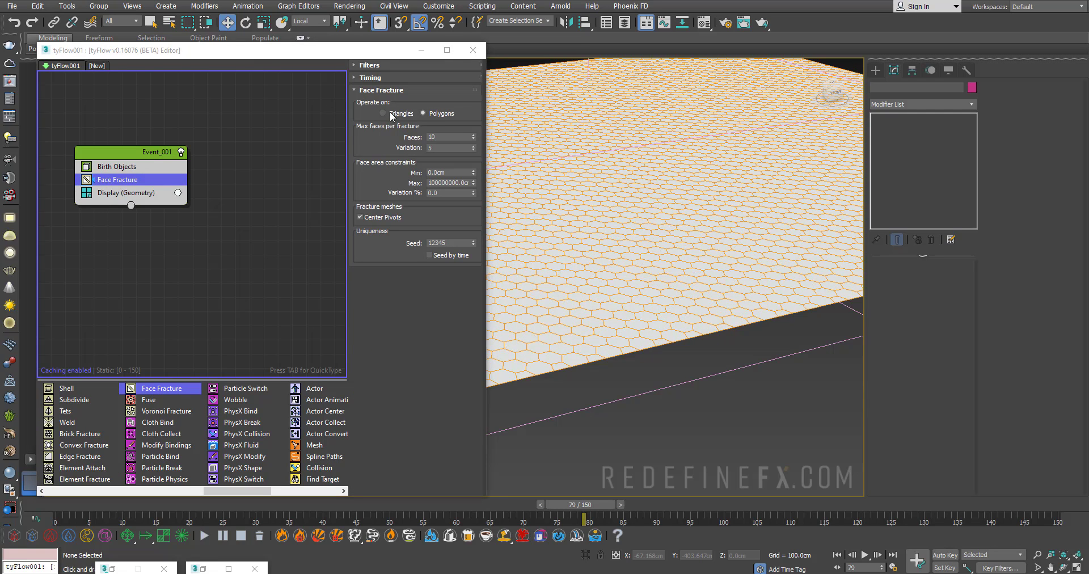
drag(458, 134, 421, 149)
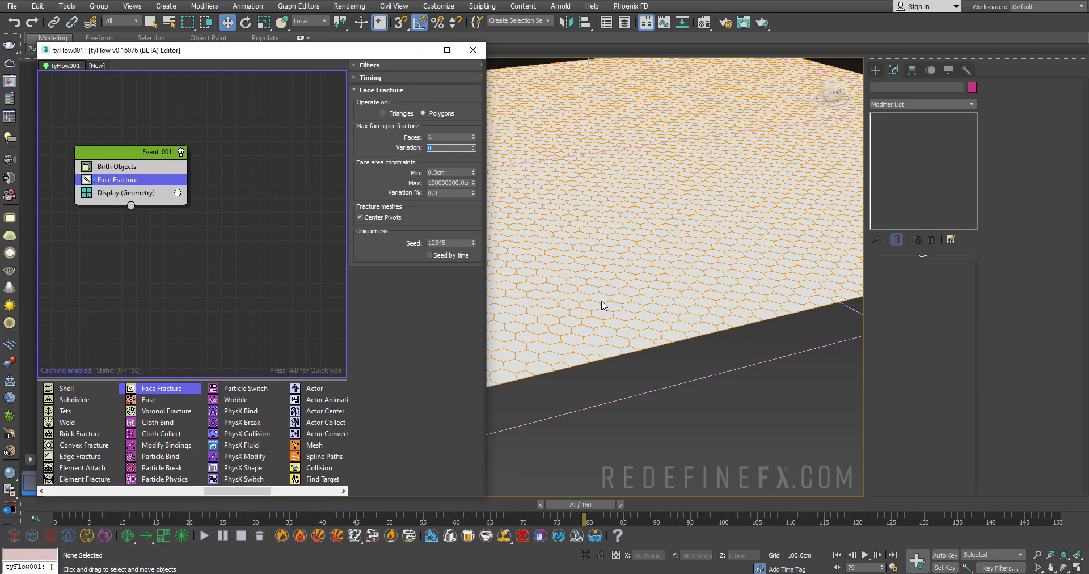
scroll(601, 303, up, 5)
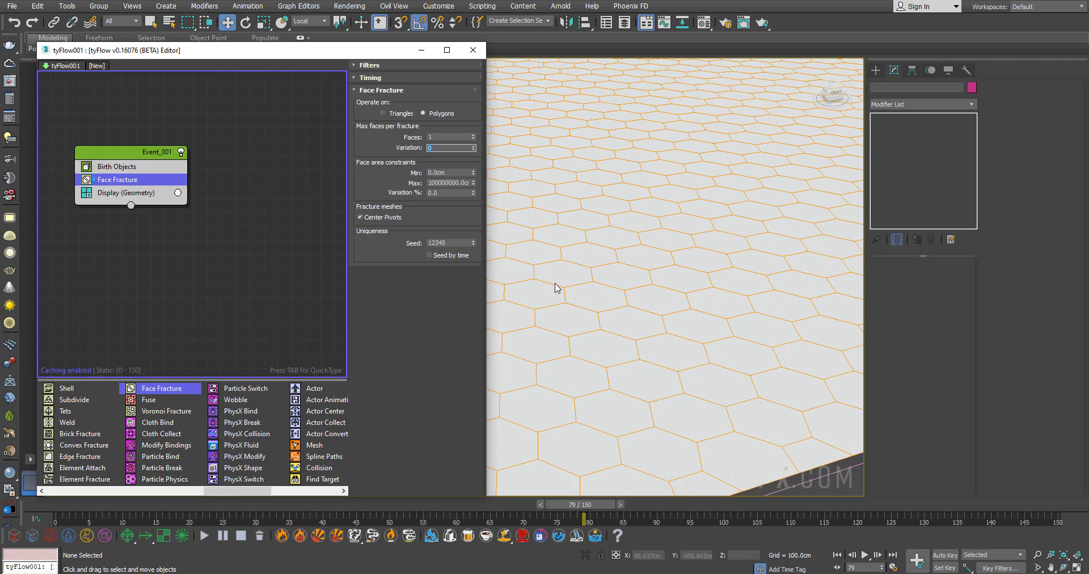
scroll(570, 267, down, 6)
Step: Add a Shell operator after Face Fracture with outer and inner amounts of 50 cm
click(123, 277)
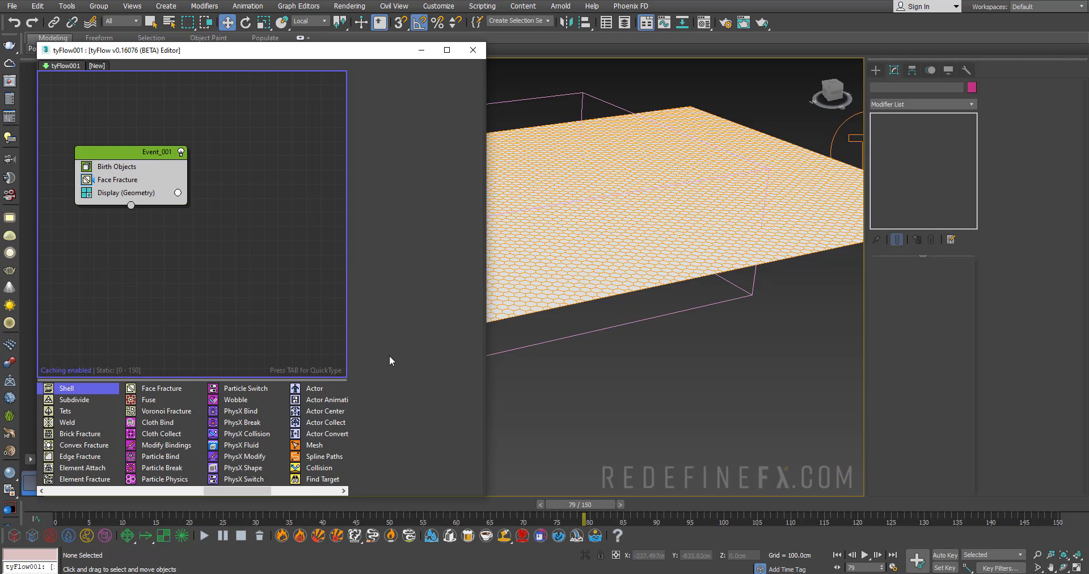
drag(64, 391, 113, 192)
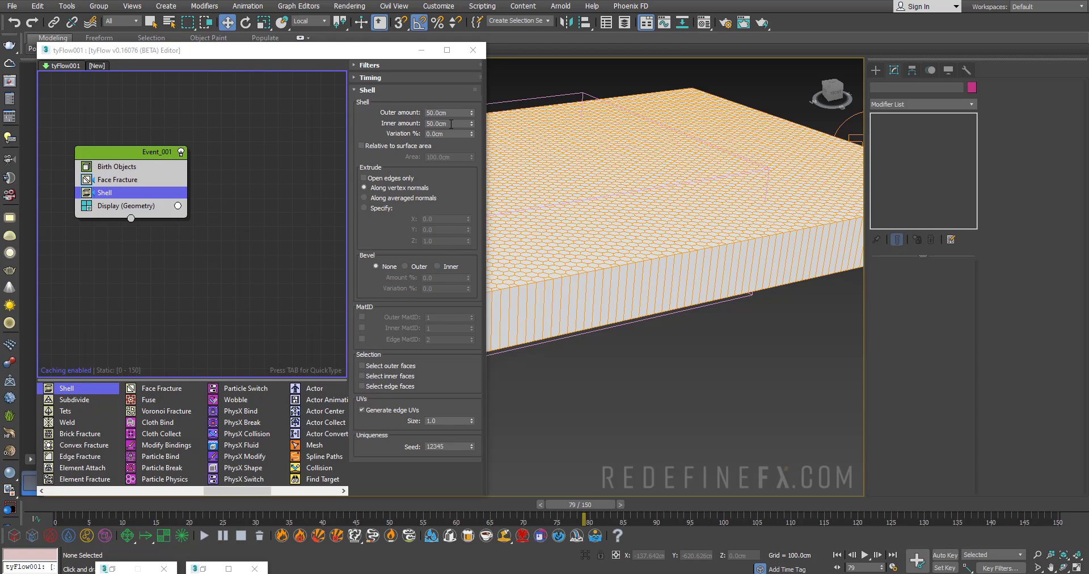
Step: Set the Shell operator's inner amount to 0 cm
drag(452, 124, 414, 125)
text(0)
key(Return)
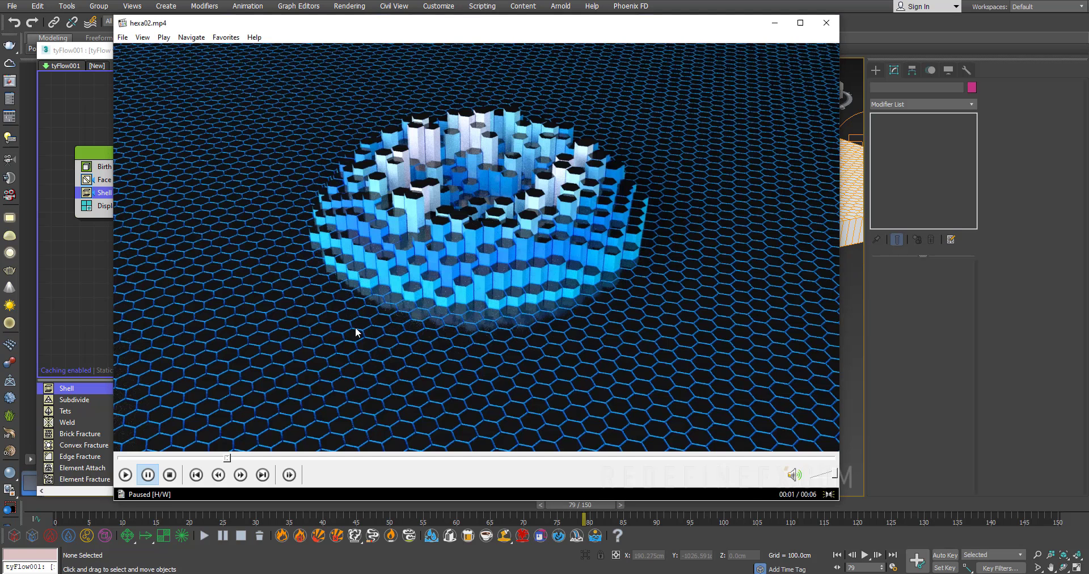
Step: Switch to the hexa02.mp4 reference clip and examine how the hexagons rise as the ring expands
click(355, 329)
click(430, 356)
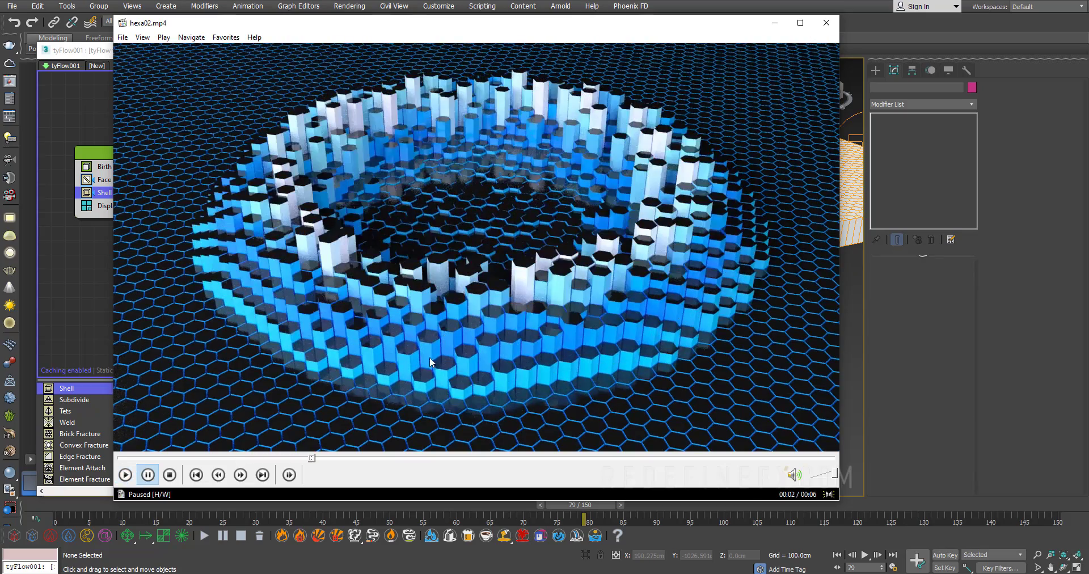
click(186, 458)
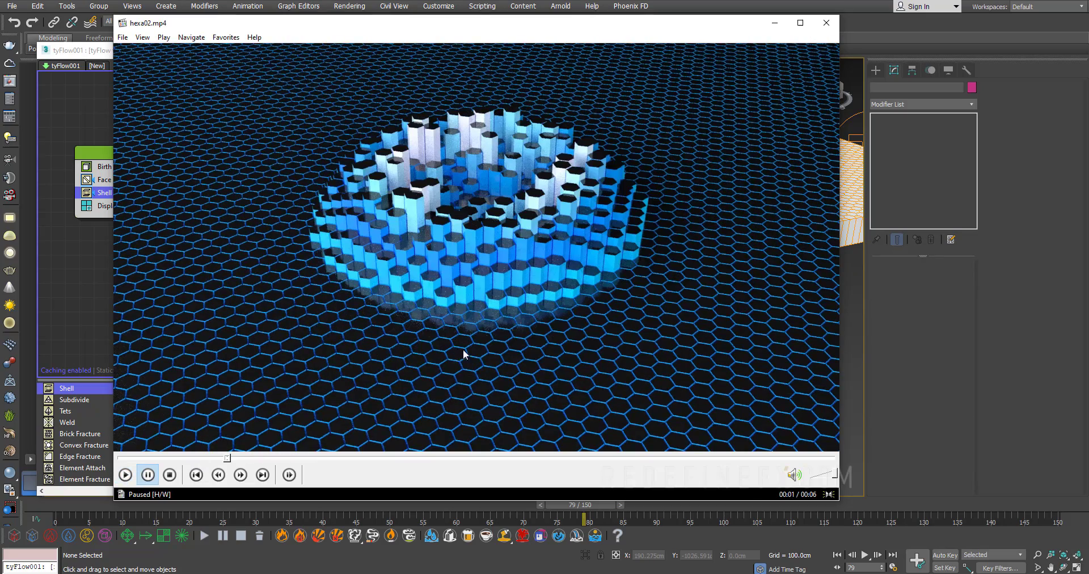
click(300, 343)
click(299, 344)
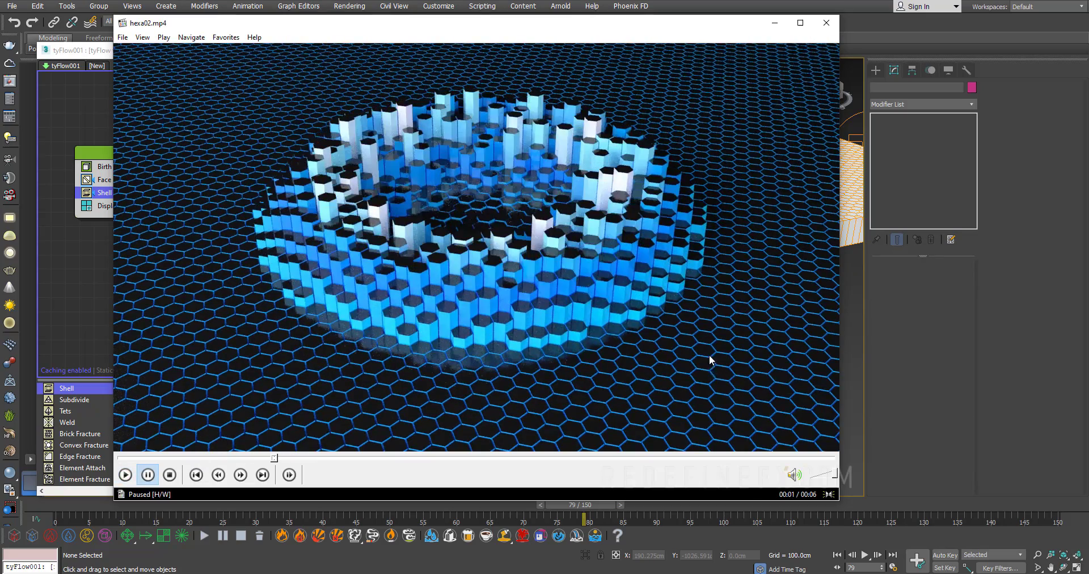
click(773, 23)
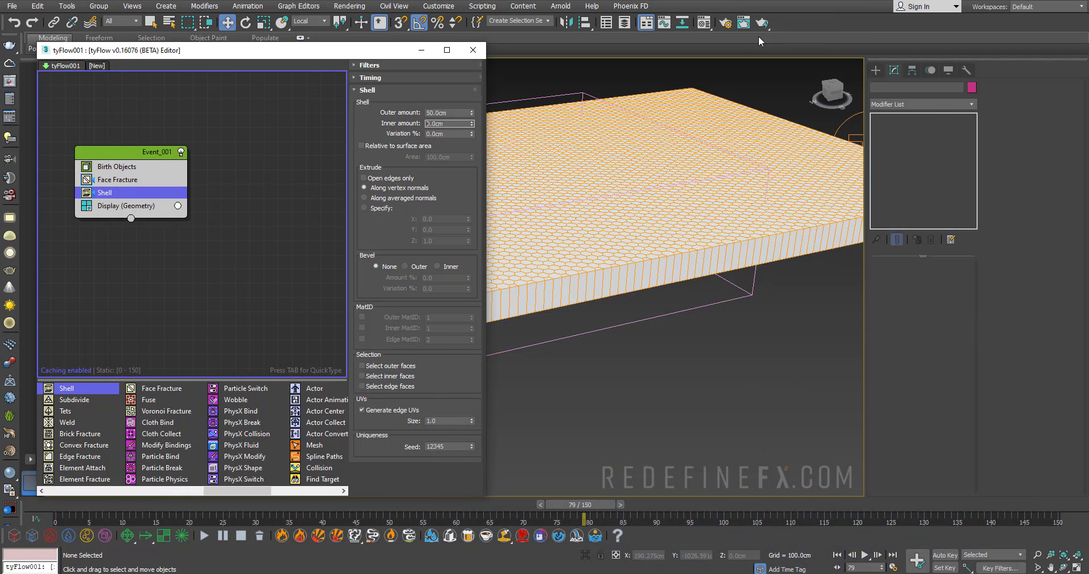
Step: Set the Shell operator's bevel to Outer with an amount of 6%
click(405, 267)
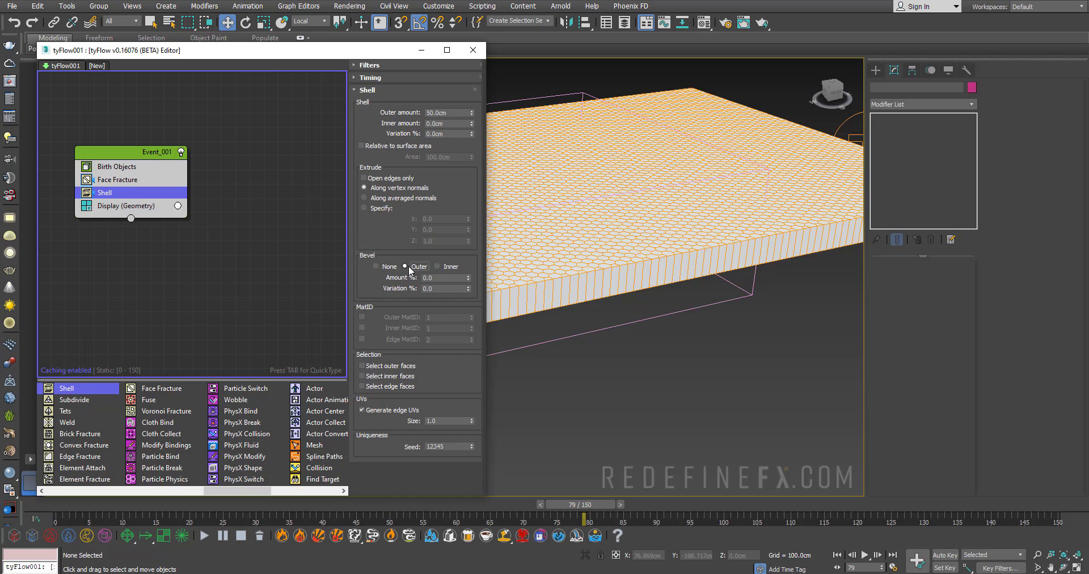
click(433, 277)
scroll(587, 239, up, 3)
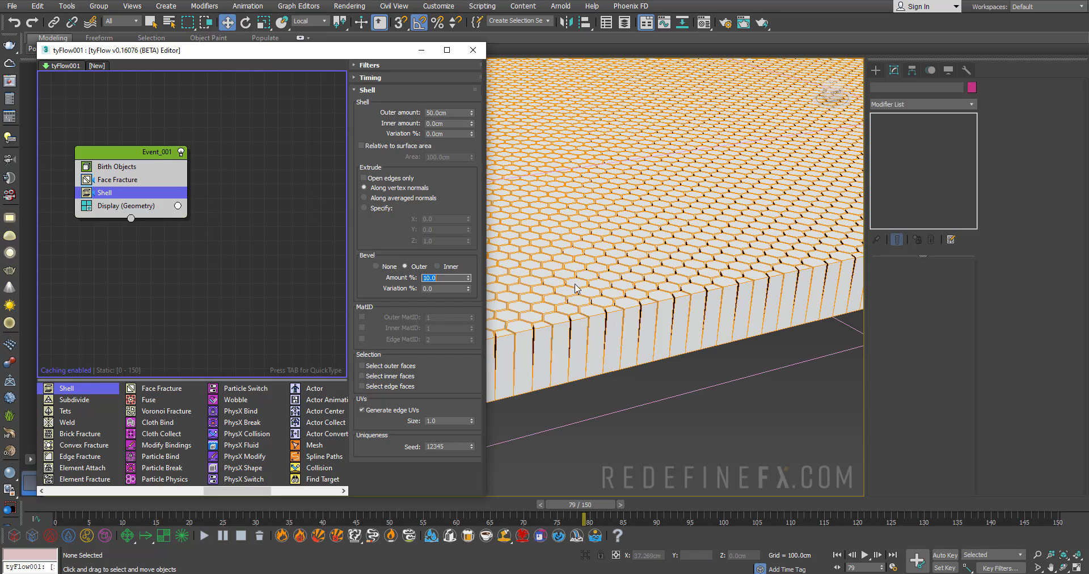
scroll(593, 255, up, 5)
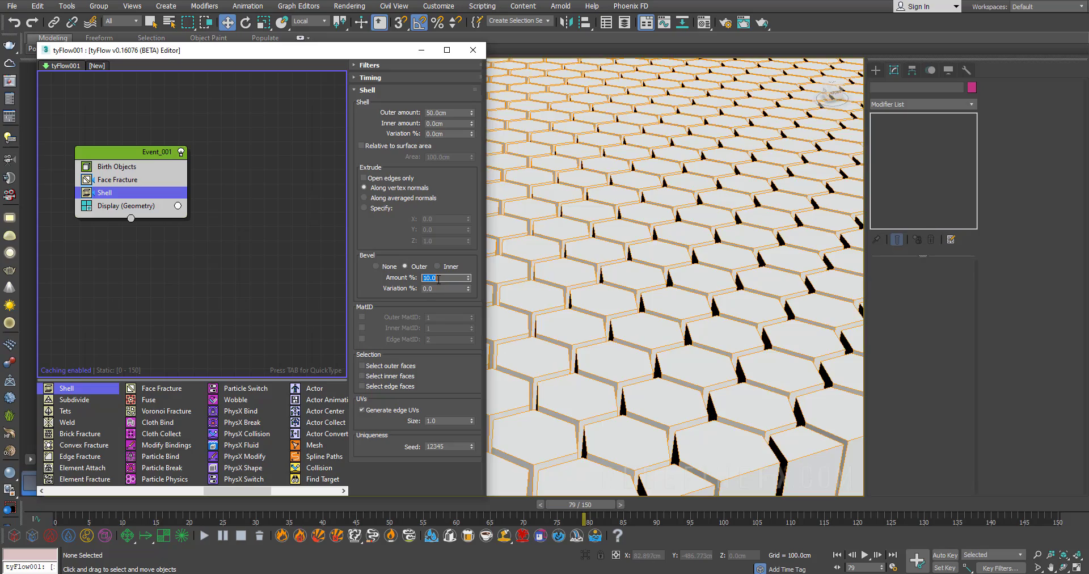
key(Return)
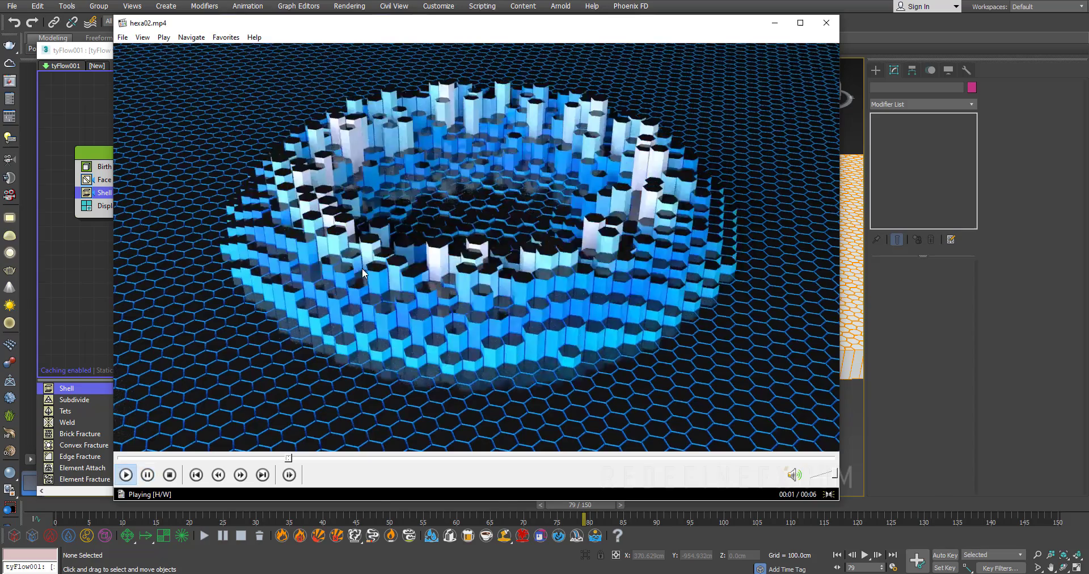
Step: Replay the hexa02.mp4 reference clip and examine the separate colouring of the hexagons' tops and sides
double_click(362, 268)
double_click(448, 318)
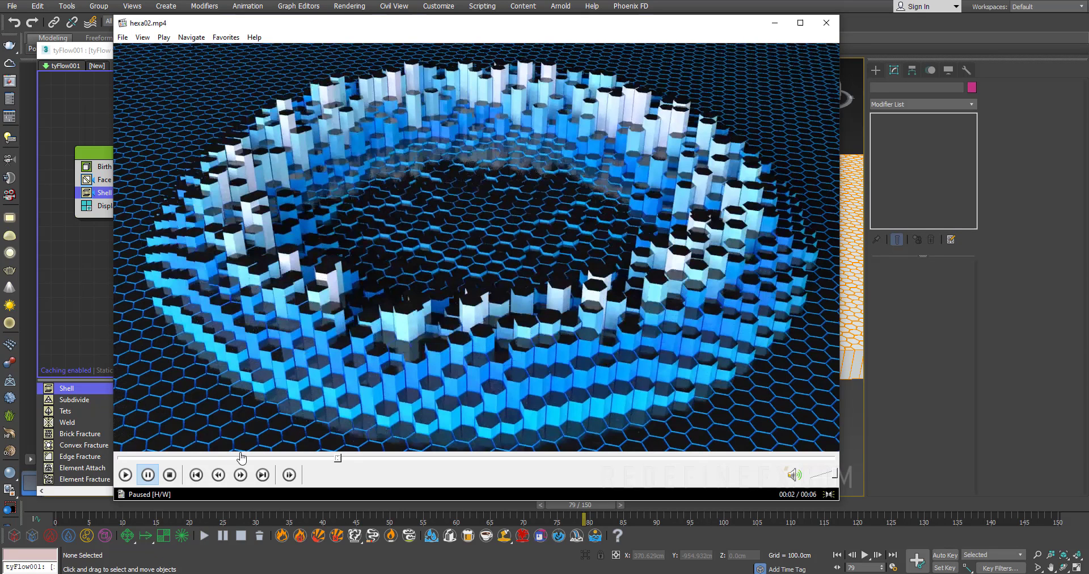
click(166, 457)
click(319, 353)
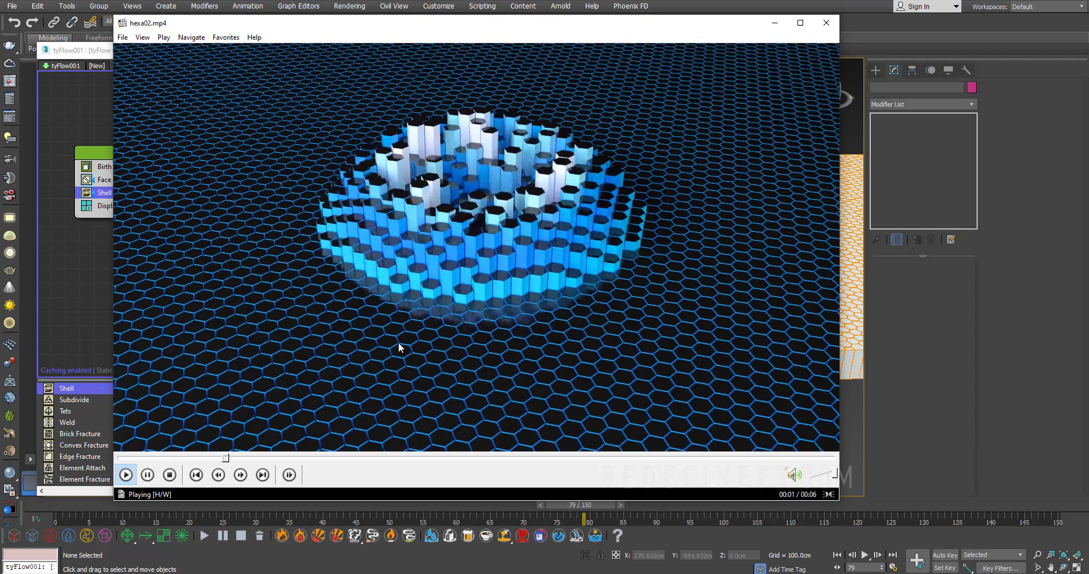
click(401, 342)
click(570, 223)
click(641, 236)
click(775, 23)
Step: Enable the Shell operator's outer, inner and edge material IDs, with values 1, 1 and 2
click(318, 317)
click(317, 328)
click(318, 339)
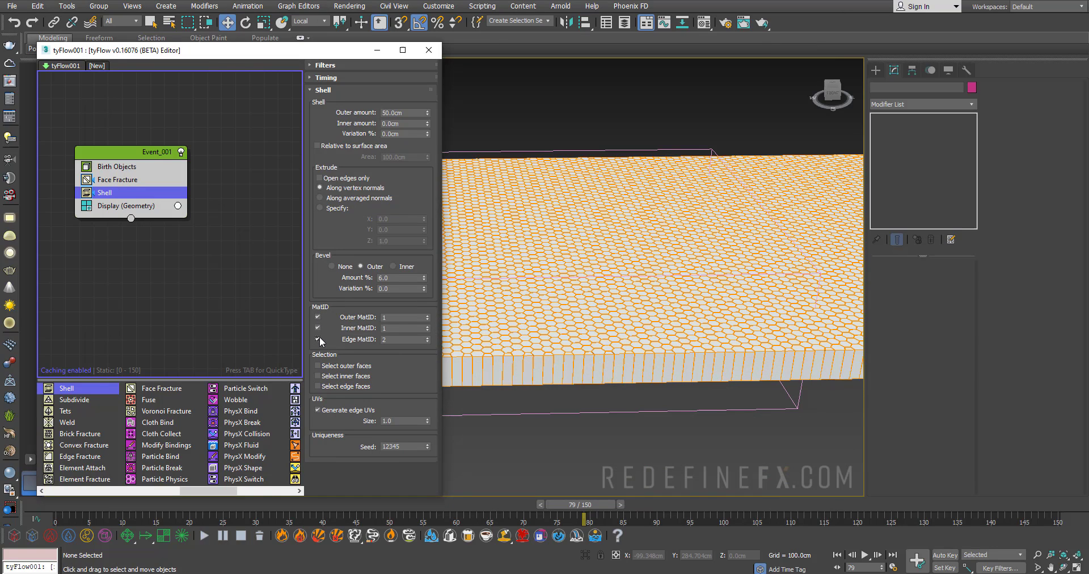
double_click(402, 329)
double_click(388, 317)
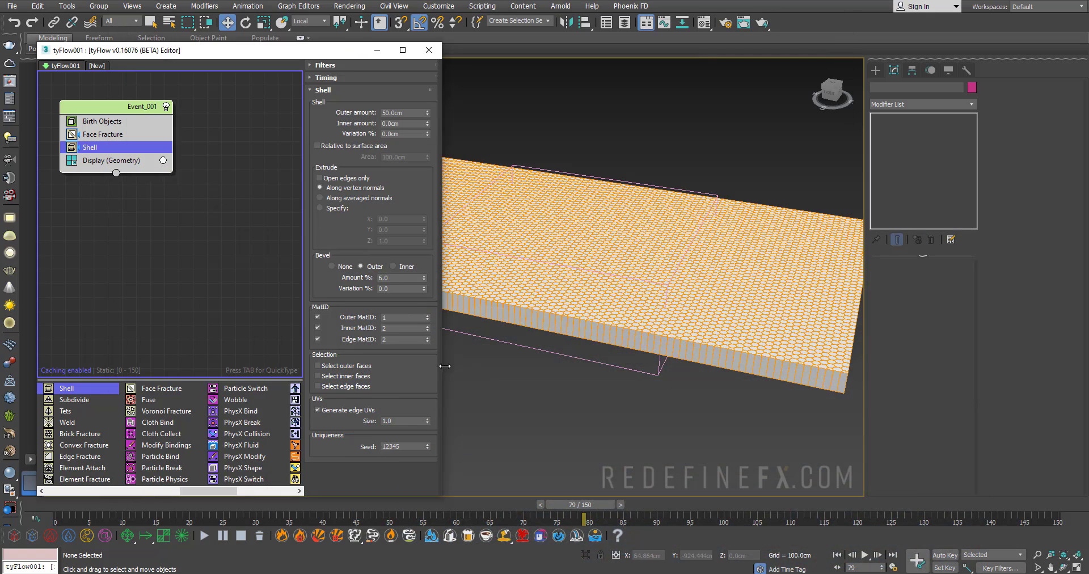
Step: Add a Surface Test operator after Shell, using the Volume (Inside) test type with the expanding cylinder picked as its object
drag(444, 366, 673, 385)
drag(412, 433, 119, 160)
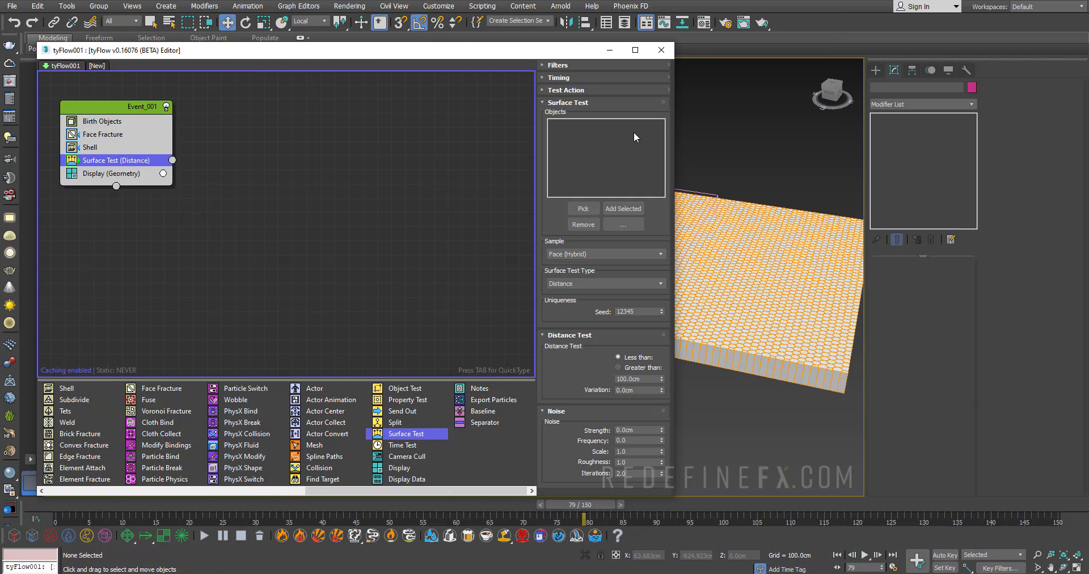
click(577, 279)
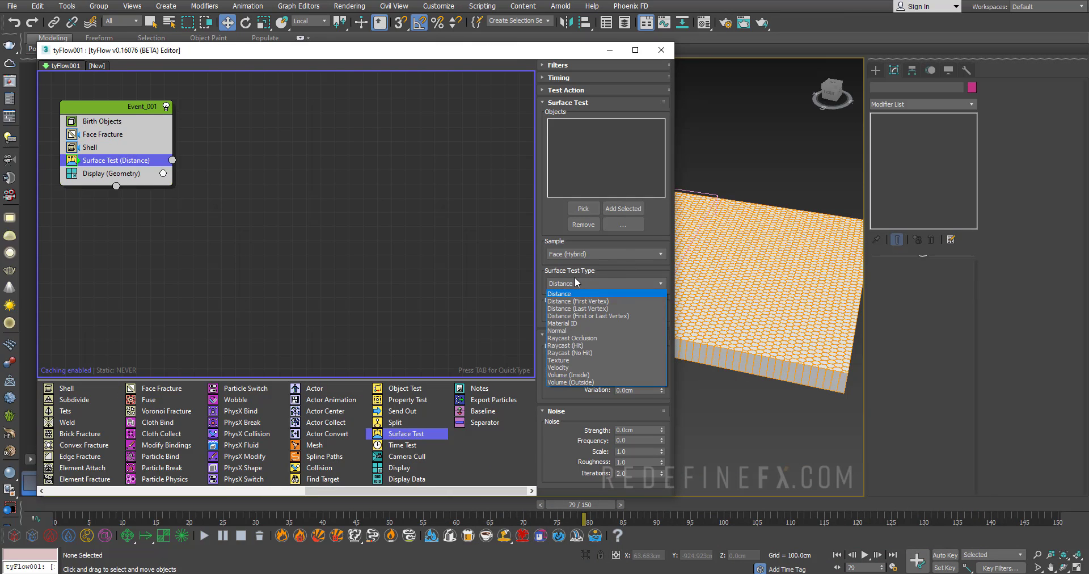
click(558, 375)
click(583, 208)
alt+middle_drag(748, 267, 720, 238)
click(753, 315)
drag(675, 225, 529, 227)
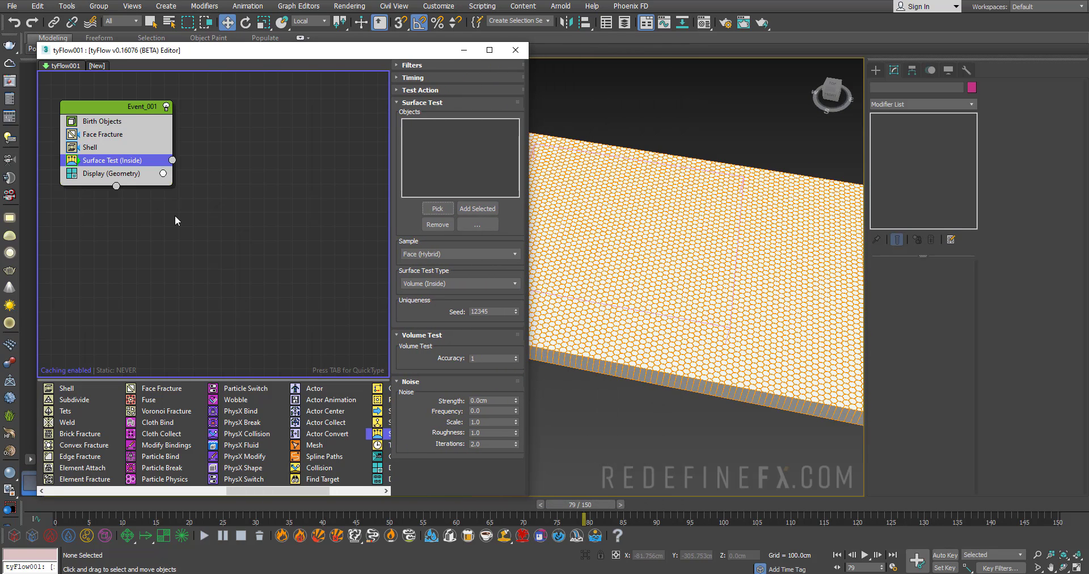
Step: Create a new event with a Speed operator, fed by the Surface Test output, and set its Display type to Geometry
alt+middle_drag(683, 239, 717, 343)
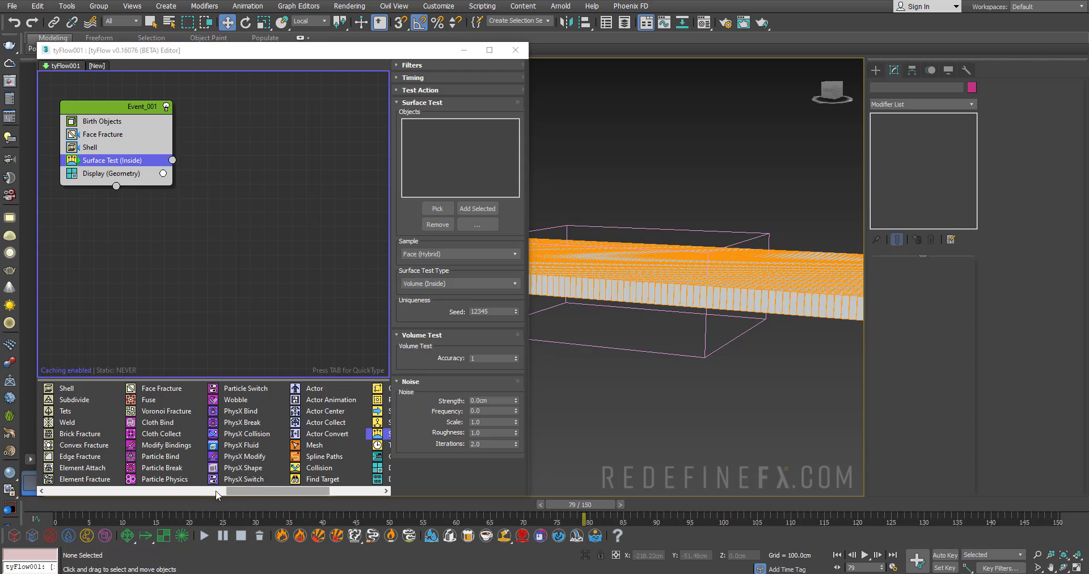
drag(235, 491, 144, 491)
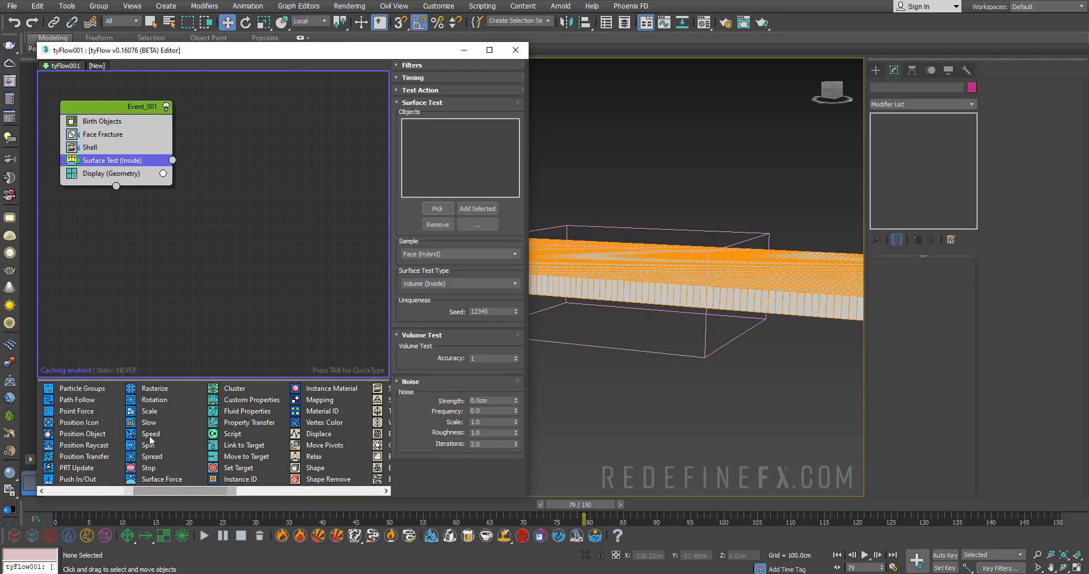
drag(151, 434, 176, 161)
click(259, 218)
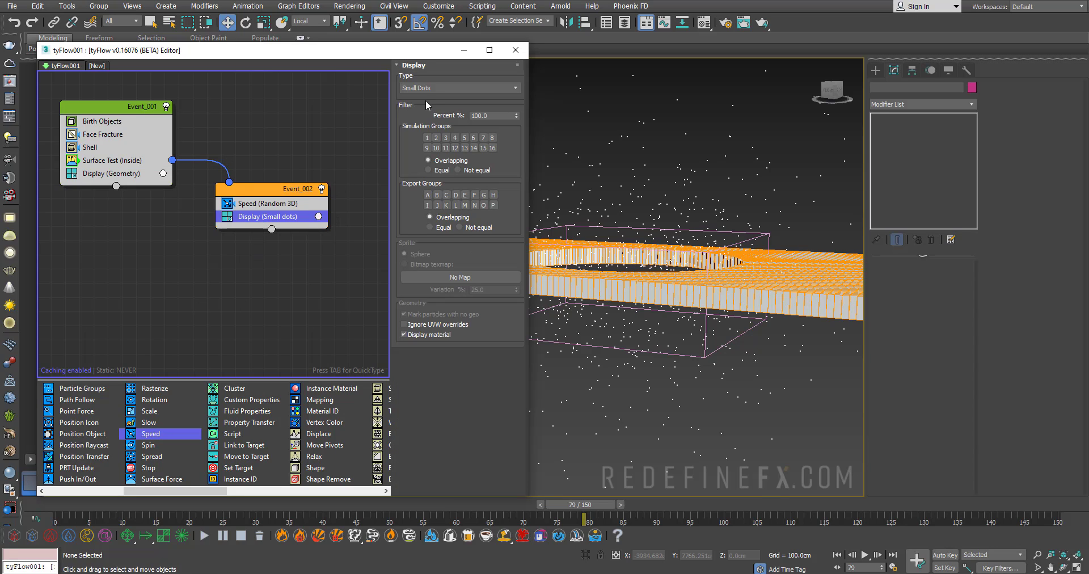
click(427, 88)
click(422, 143)
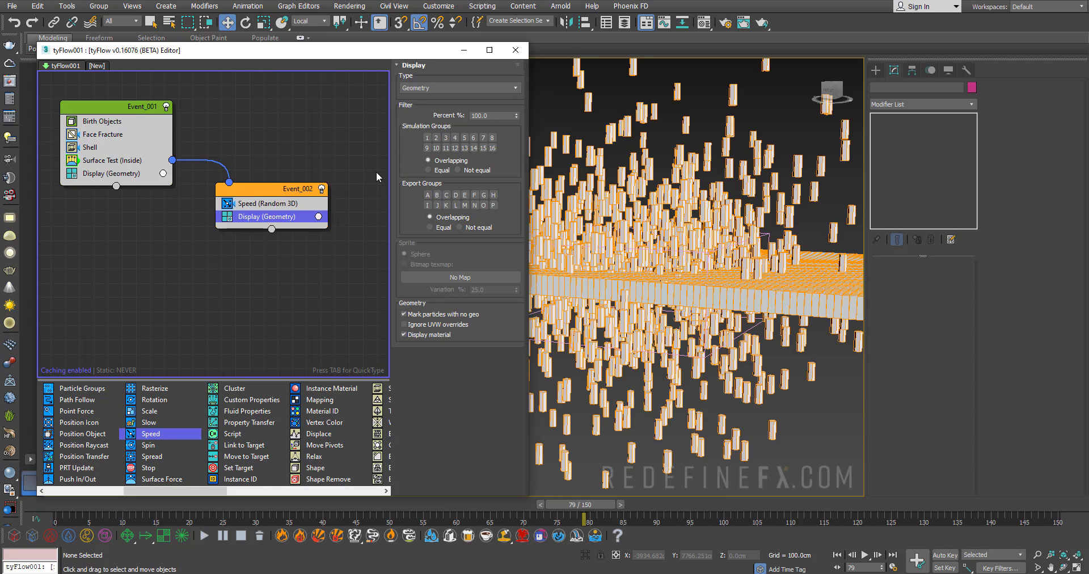
Step: Set the Speed operator's direction to Particle Z and scrub the timeline to check the hexagons' movement
click(279, 201)
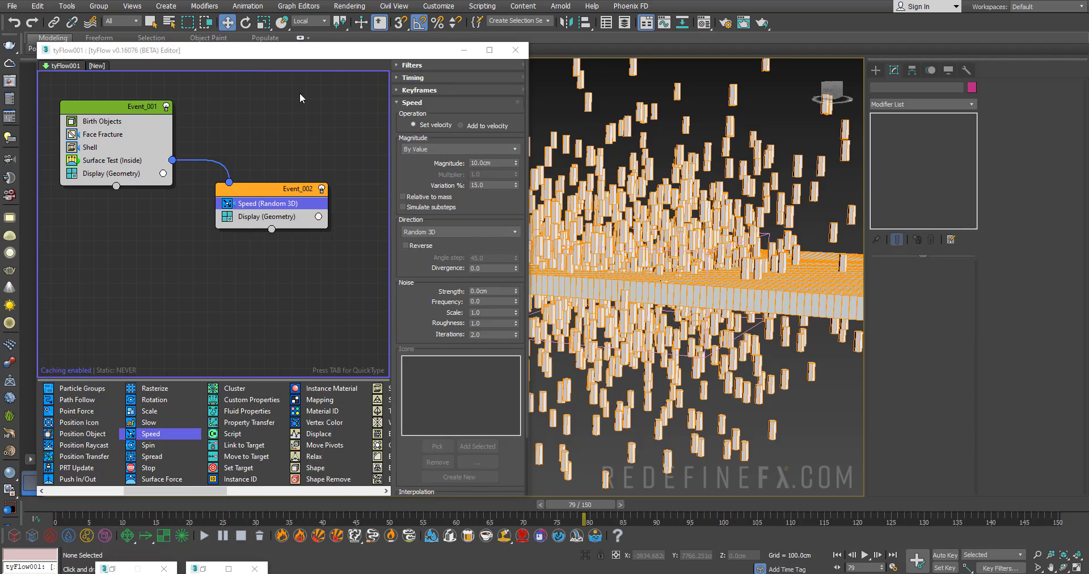
click(428, 233)
click(420, 301)
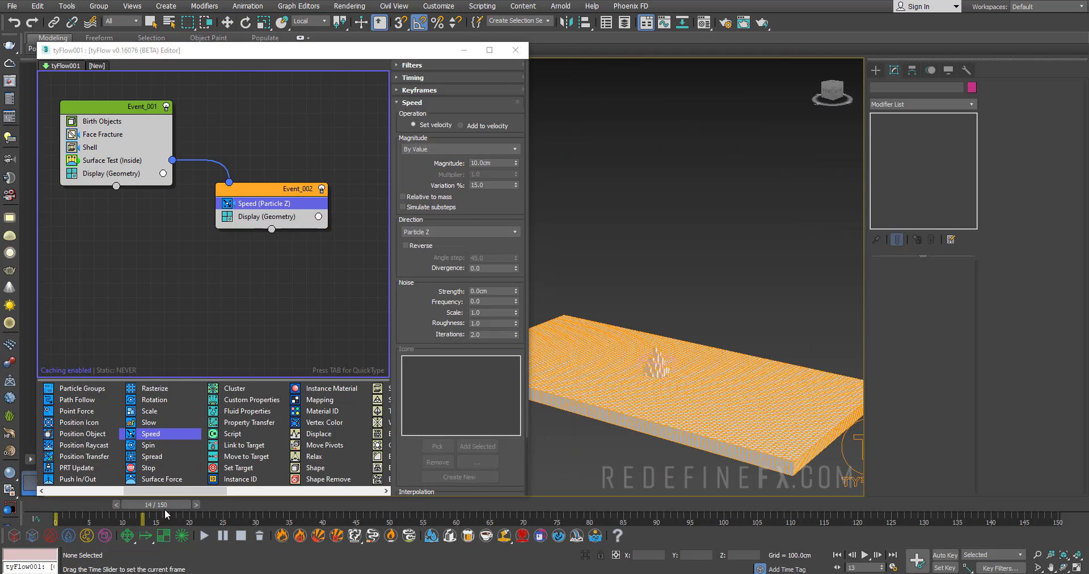
drag(165, 510, 15, 512)
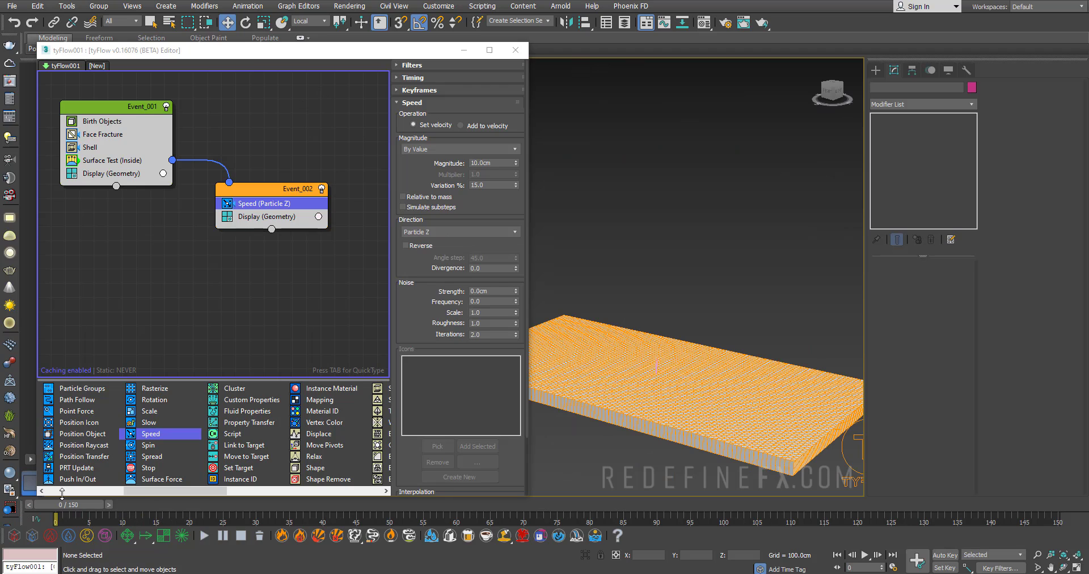
scroll(666, 371, up, 3)
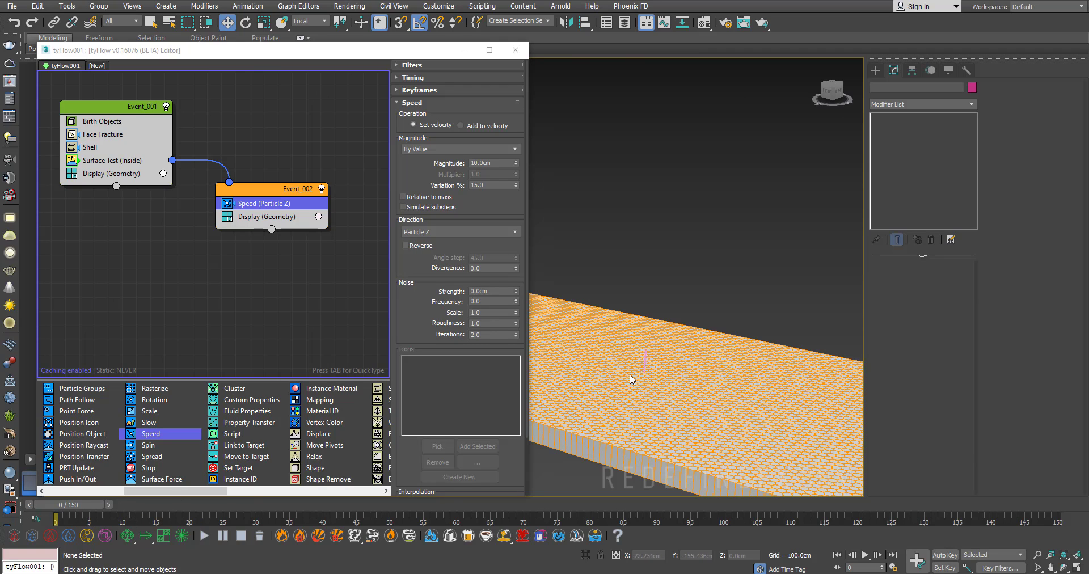
drag(91, 502, 477, 563)
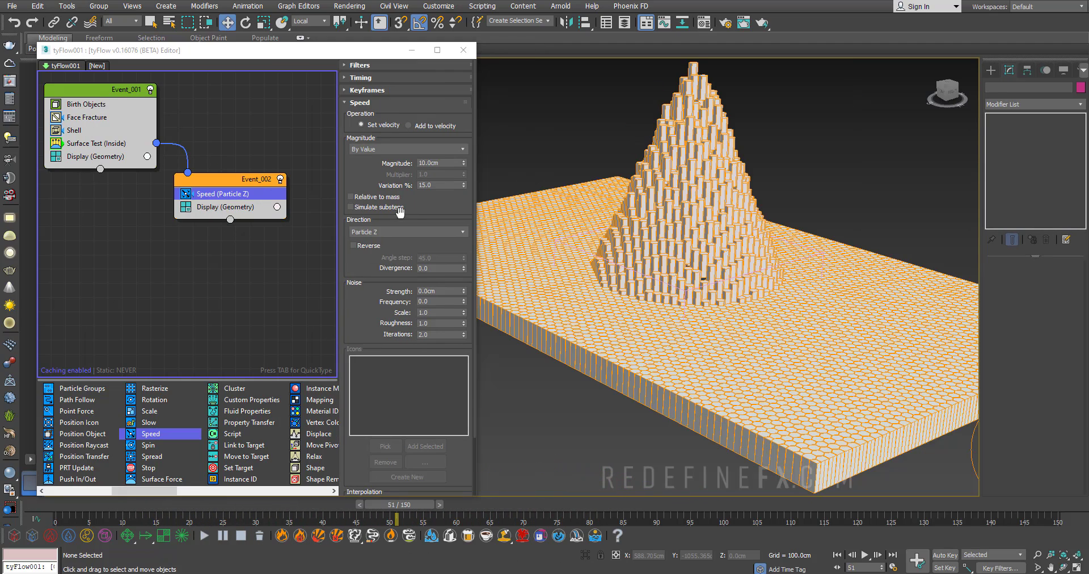
Step: Set the Speed operator's magnitude variation to 0% and scrub the animation from the start
double_click(420, 185)
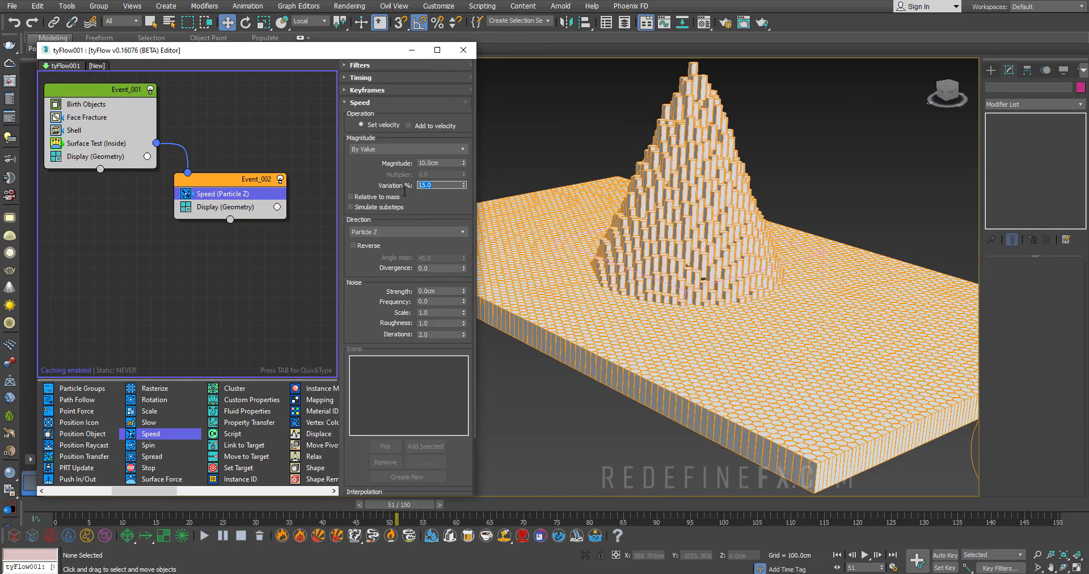
text(0)
key(Return)
drag(62, 501, 216, 517)
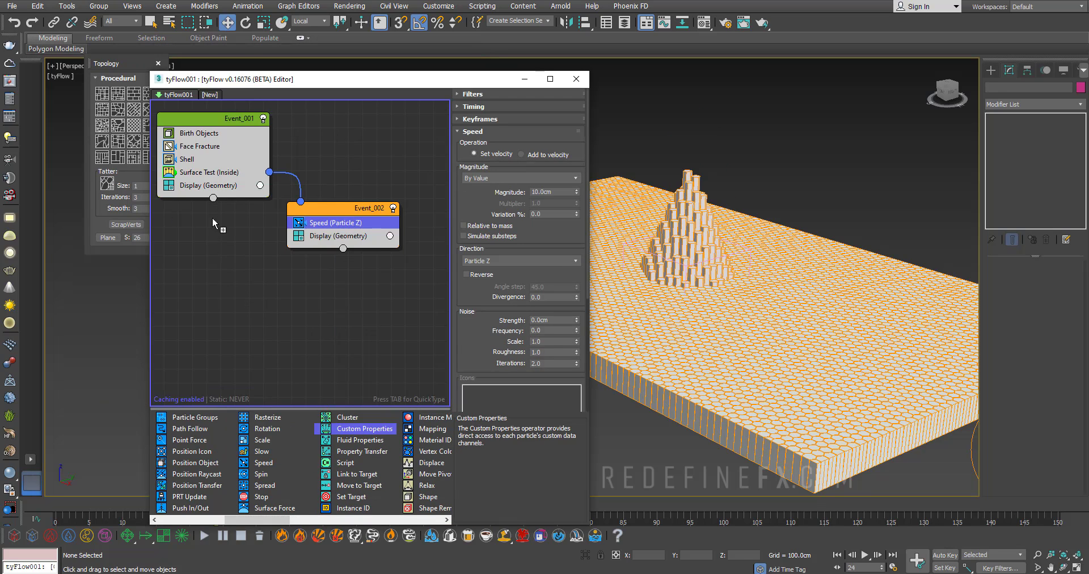
Step: Add a Custom Properties operator after Shell that saves each particle's TM to a custom TM channel called "original position"
drag(204, 199, 197, 169)
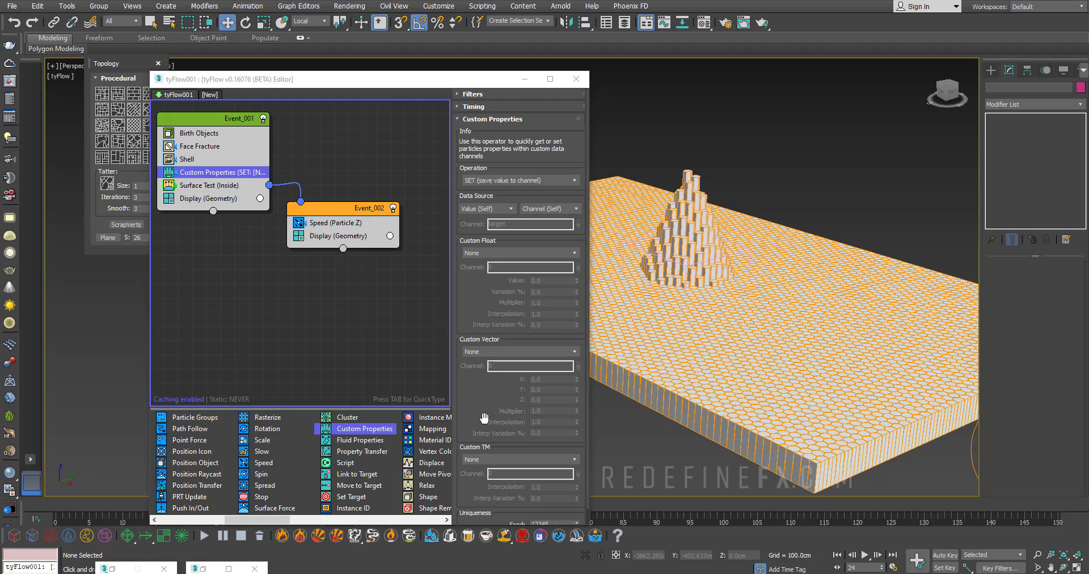
scroll(484, 418, down, 1)
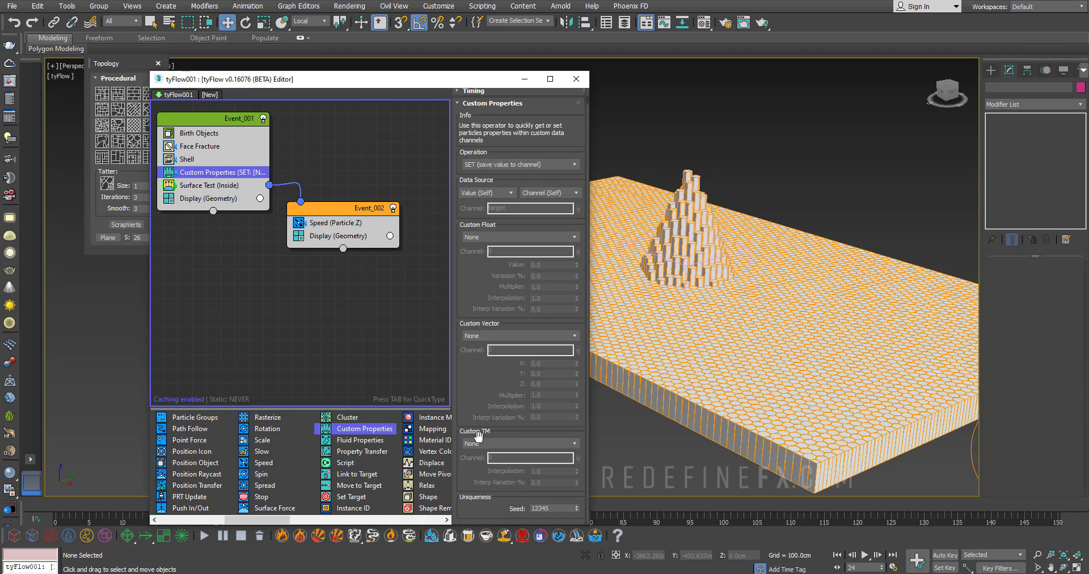
click(488, 446)
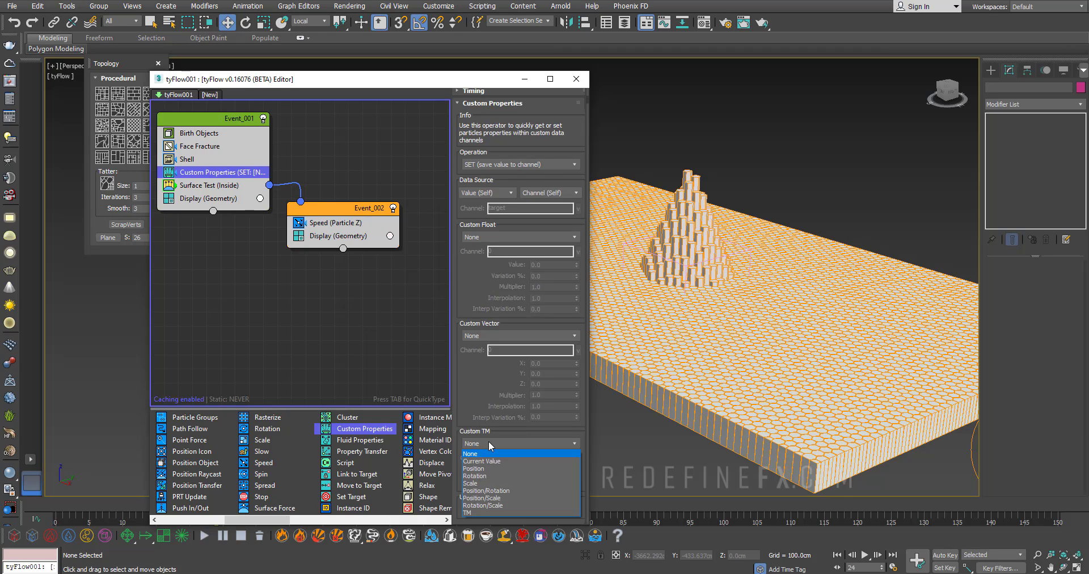
click(470, 515)
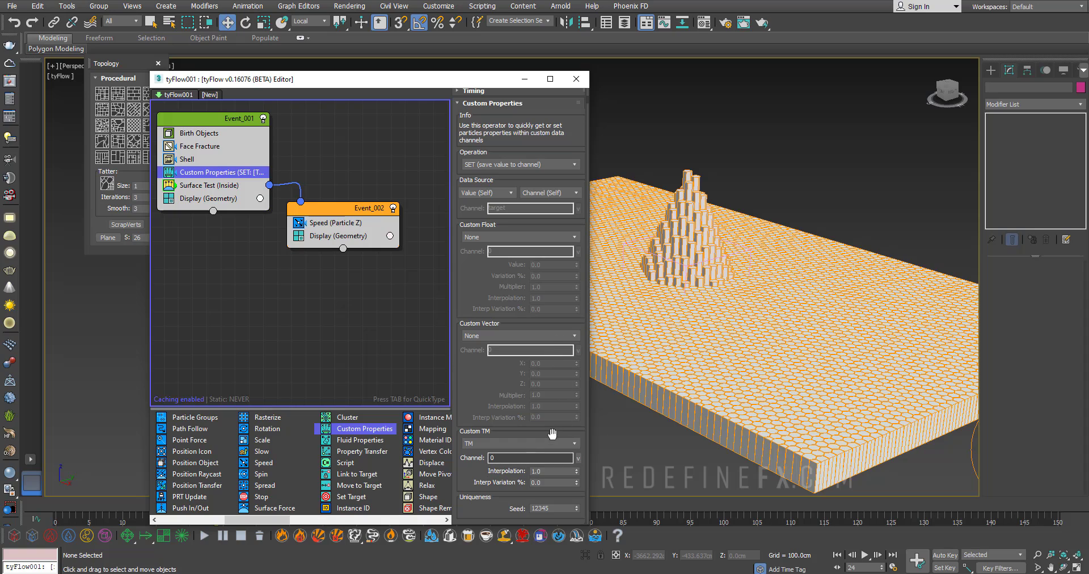
drag(499, 458, 476, 459)
text(original position)
key(Return)
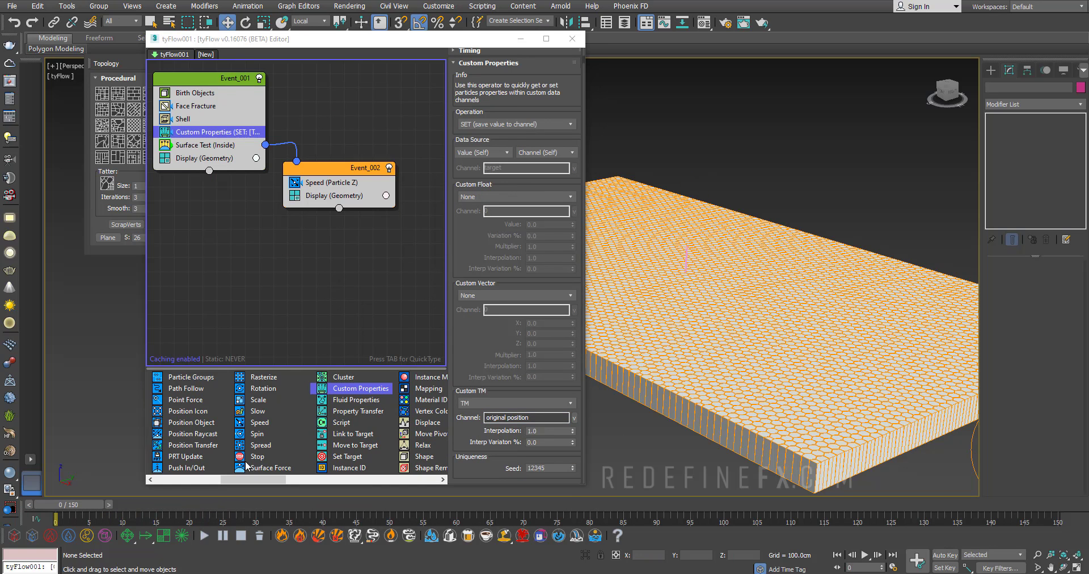
Step: Add a Time Test operator after Speed in the second event, testing for event age greater than 5 with 0 variation
scroll(713, 289, up, 3)
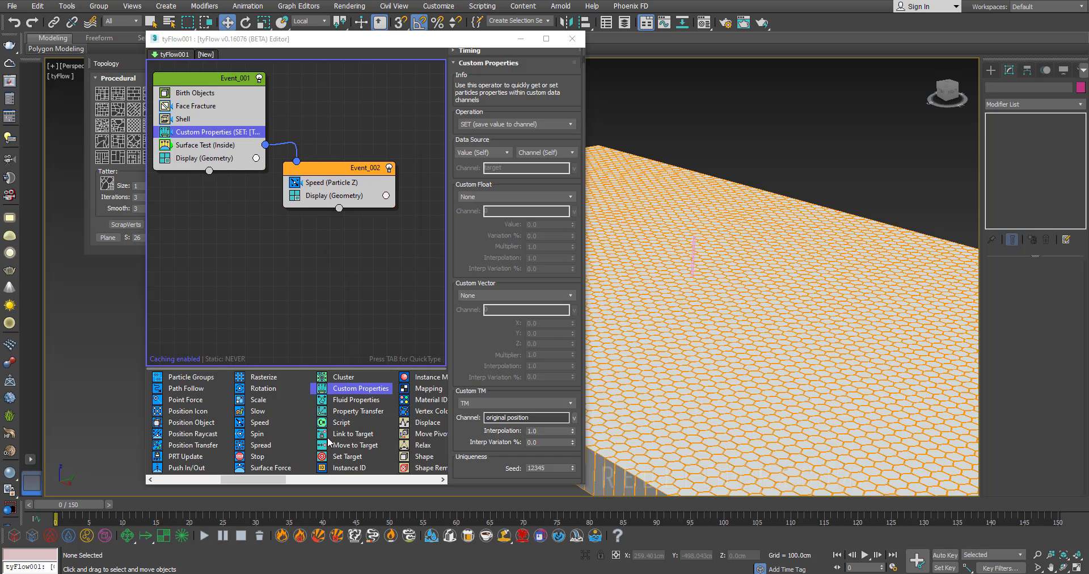
drag(63, 506, 281, 504)
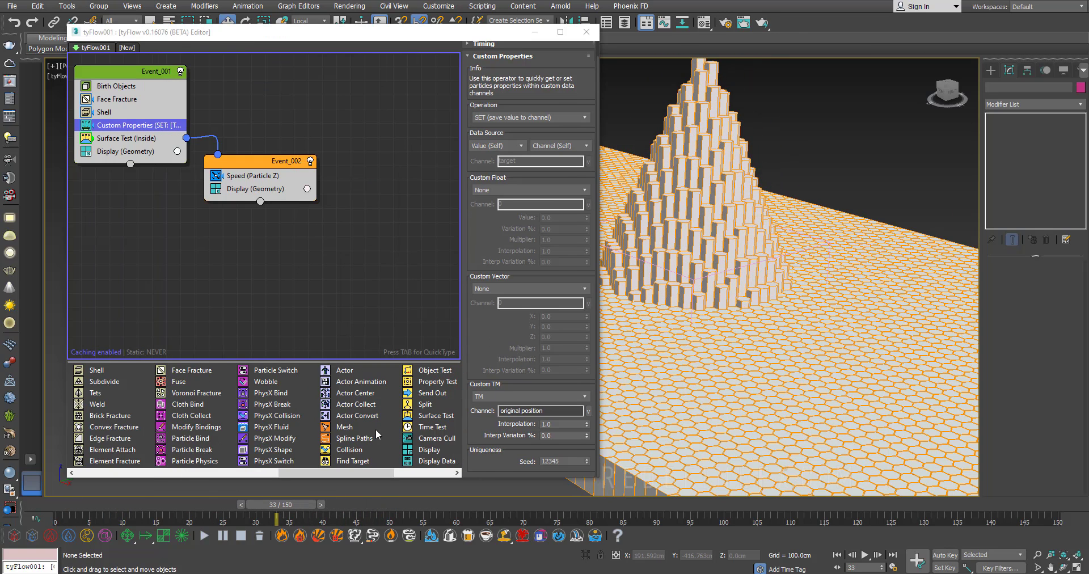
drag(432, 427, 227, 186)
double_click(561, 152)
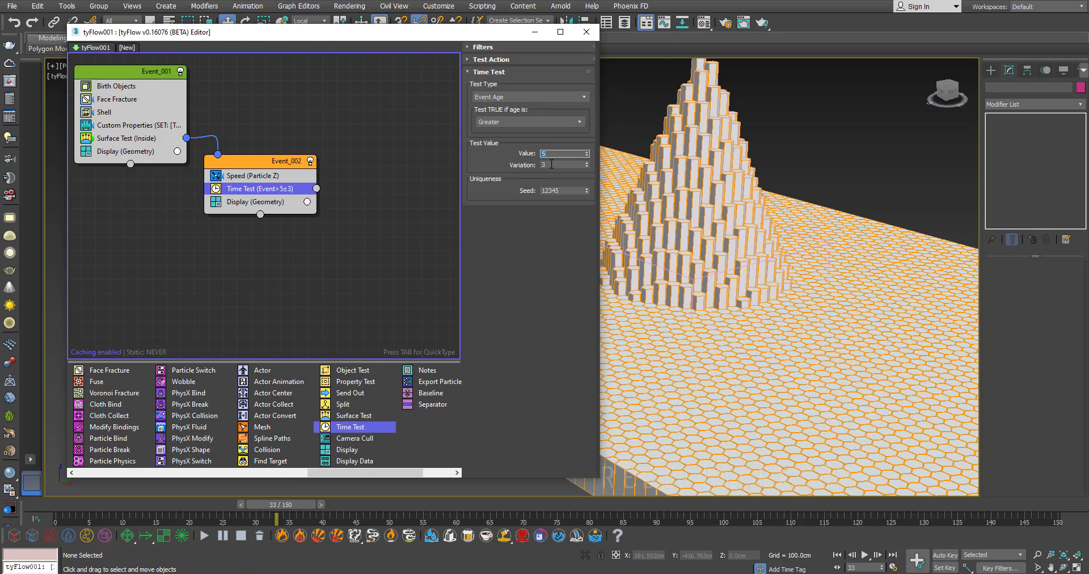
text(5)
key(Tab)
text(0)
key(Return)
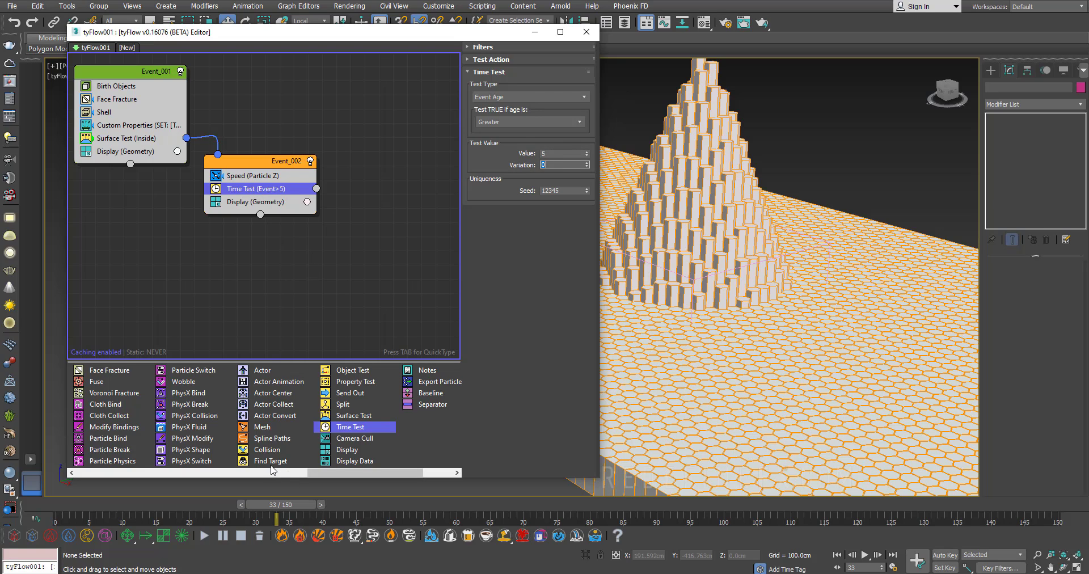
Step: Send particles from the Time Test to a third event with a Find Target operator aiming at the custom TM channel "original position"
drag(265, 462, 316, 189)
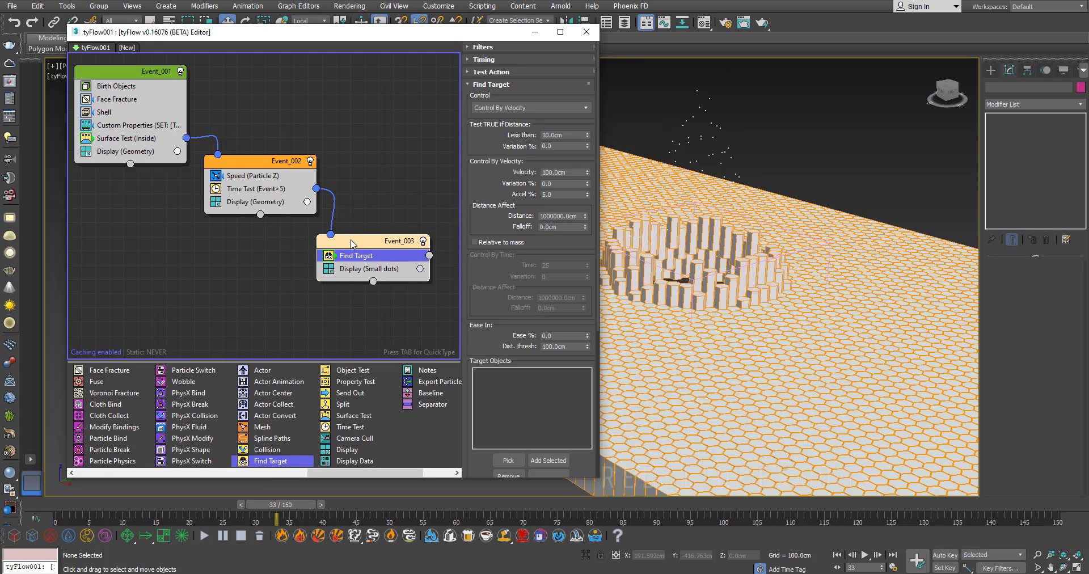
drag(382, 253, 404, 237)
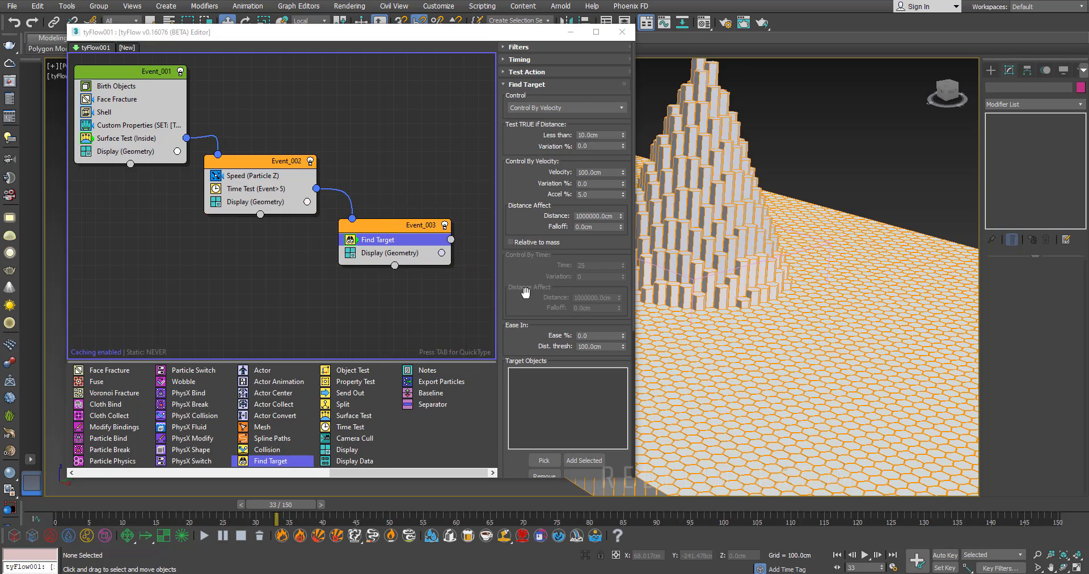
scroll(525, 291, down, 5)
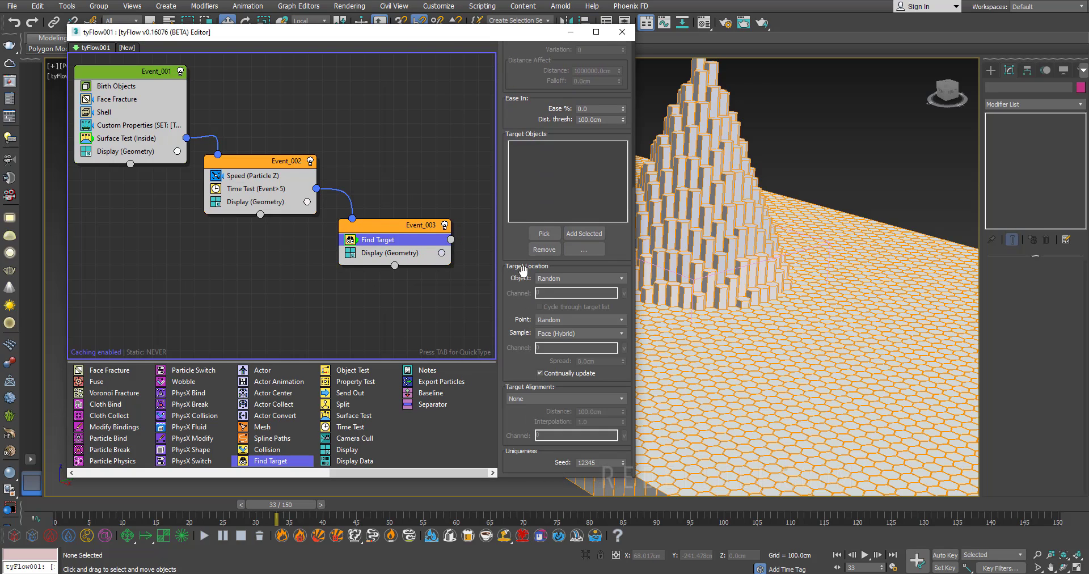
click(549, 320)
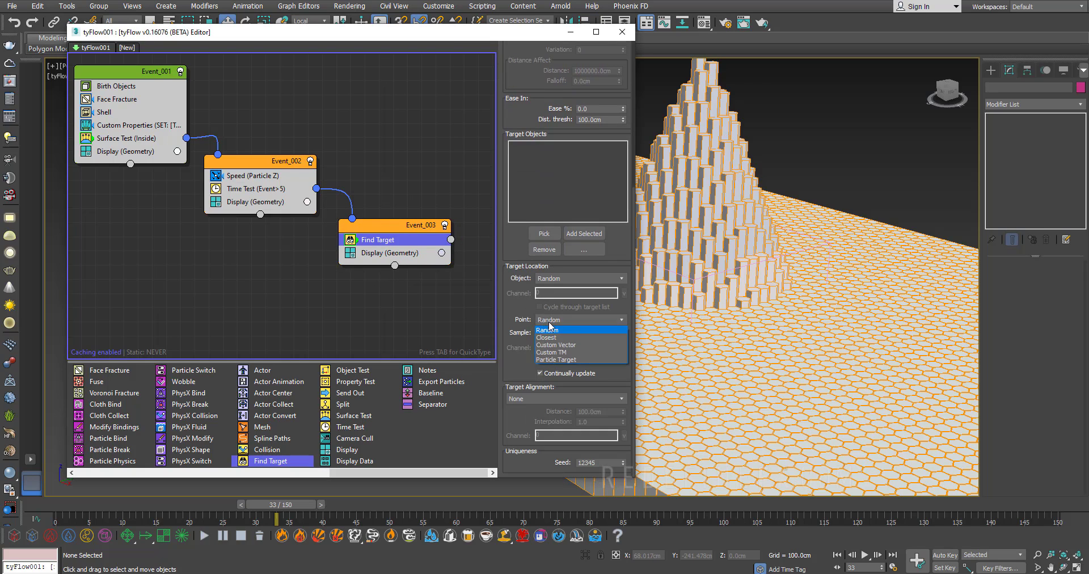
click(548, 354)
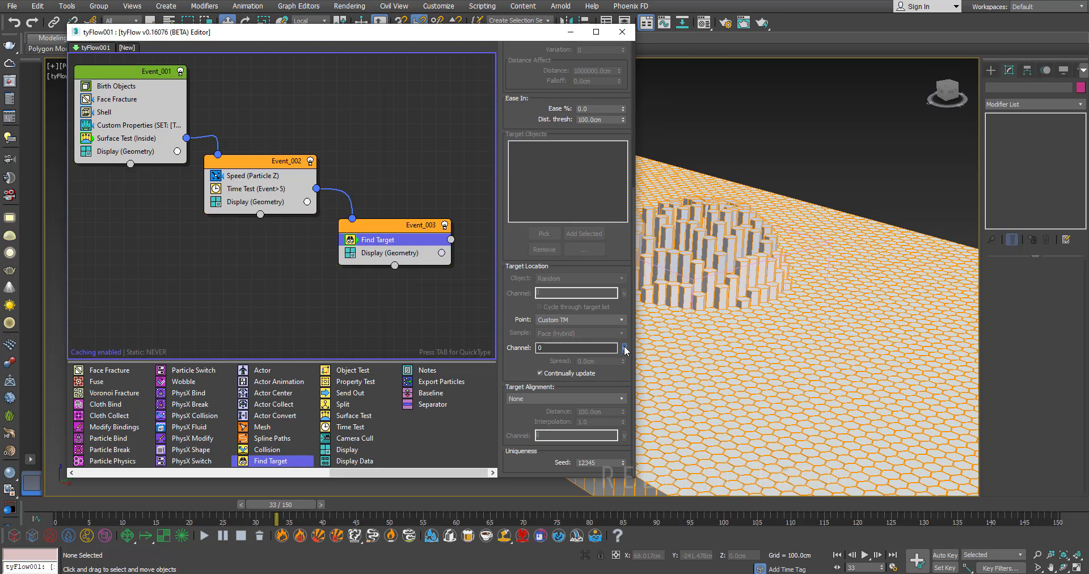
click(624, 348)
click(645, 366)
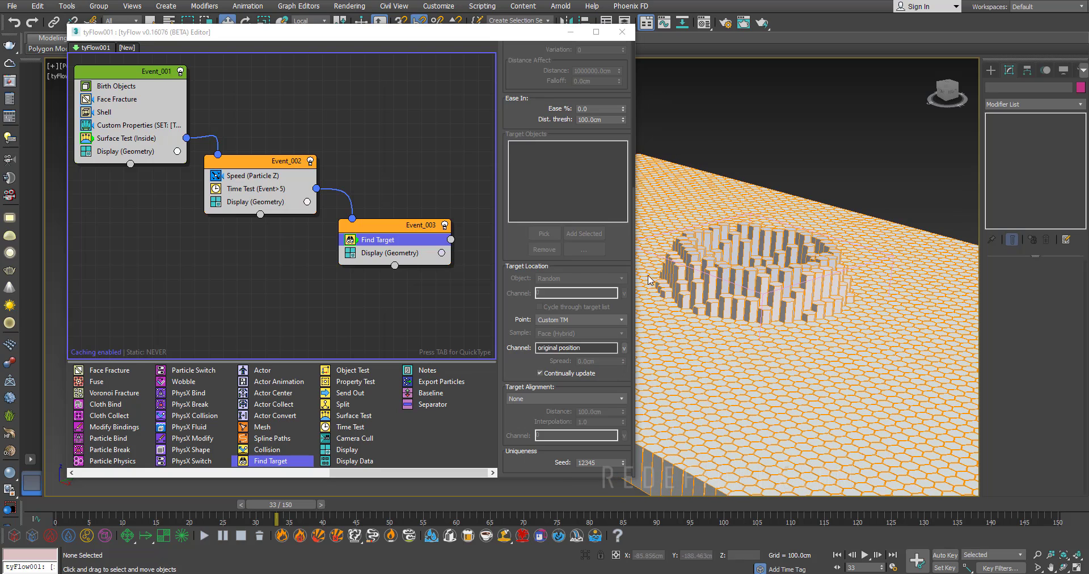
Step: Scrub the timeline from the start to check how the hexagons return to their original positions
drag(372, 231, 357, 234)
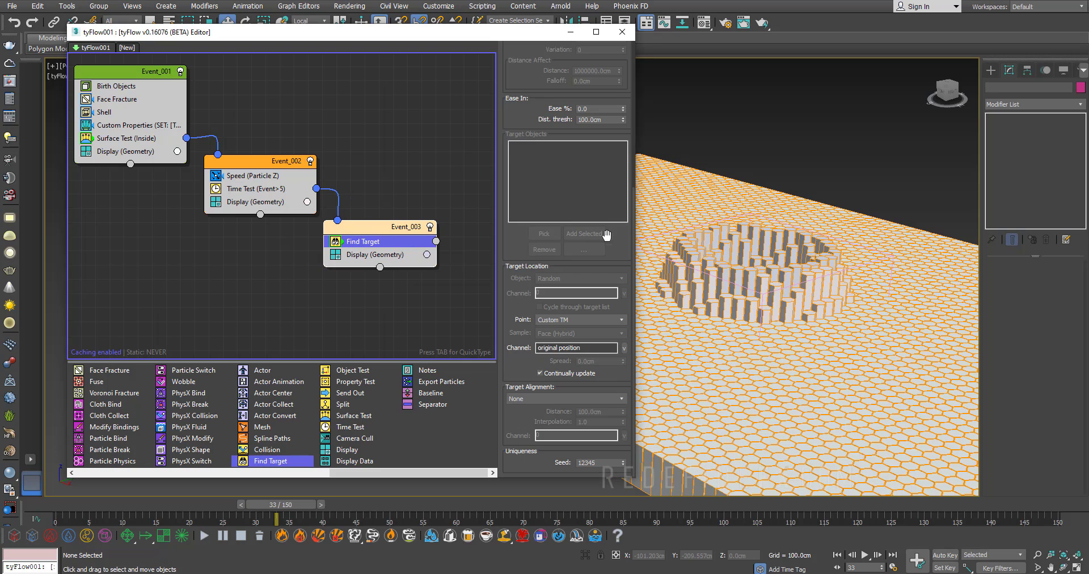
drag(635, 243, 590, 245)
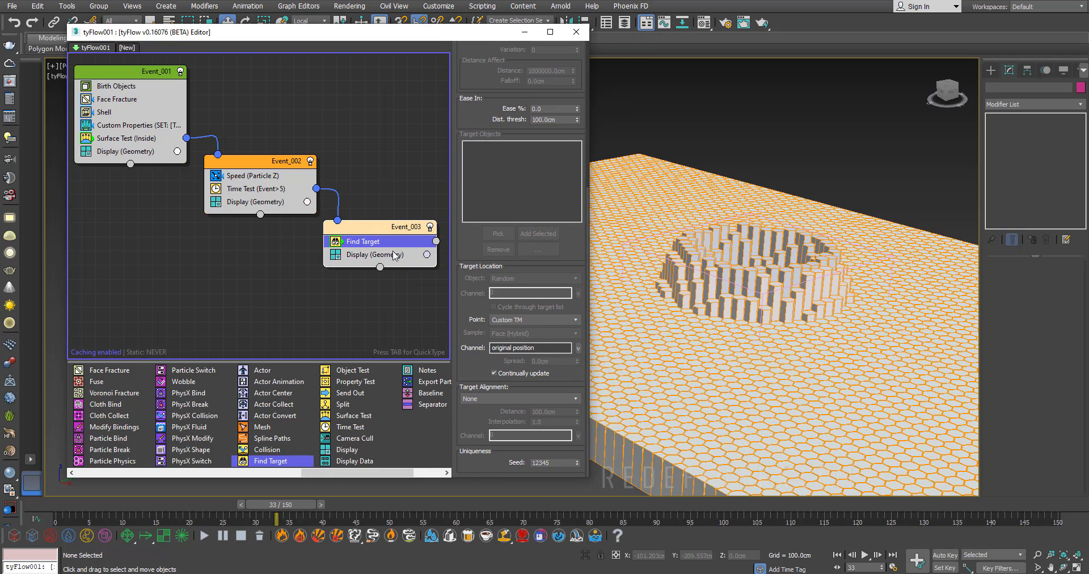
middle_drag(732, 283, 688, 258)
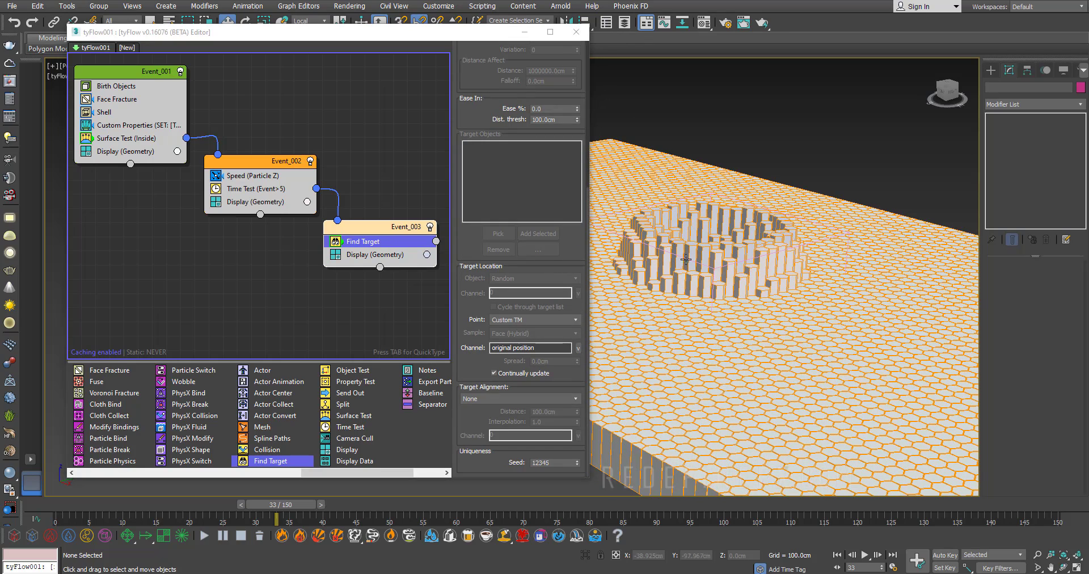
drag(122, 500, 1043, 513)
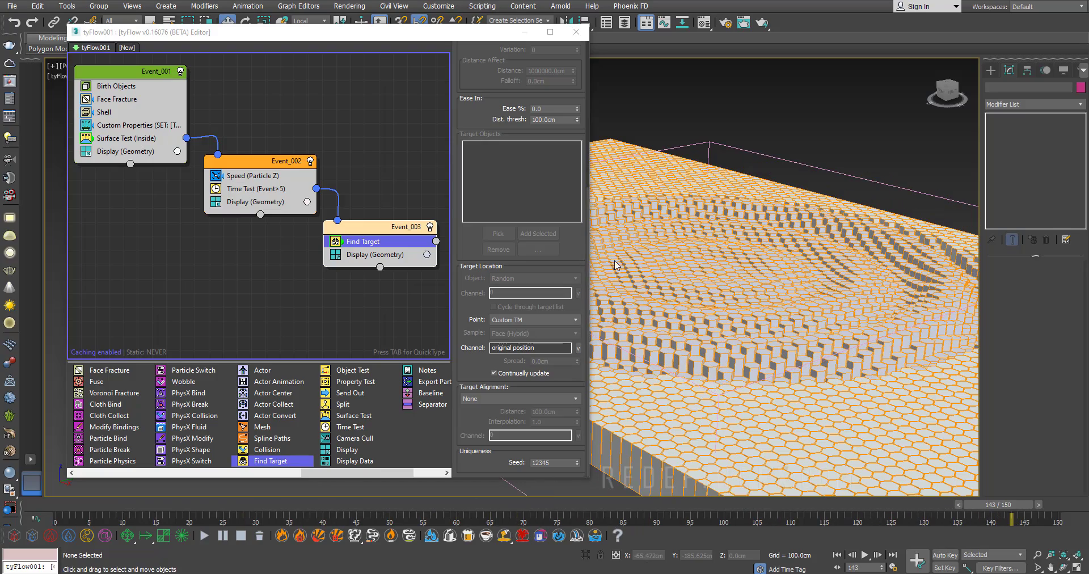
Step: Add a Slow operator after Find Target in the third event, set its velocity to 20%, and scrub the animation
drag(313, 471, 192, 477)
drag(180, 404, 355, 253)
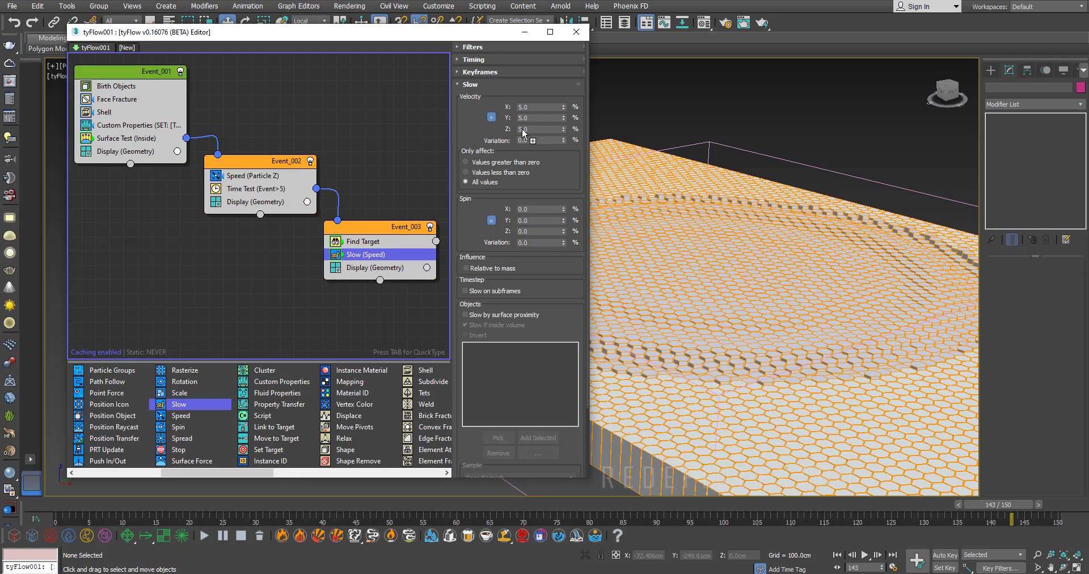
click(547, 107)
key(Return)
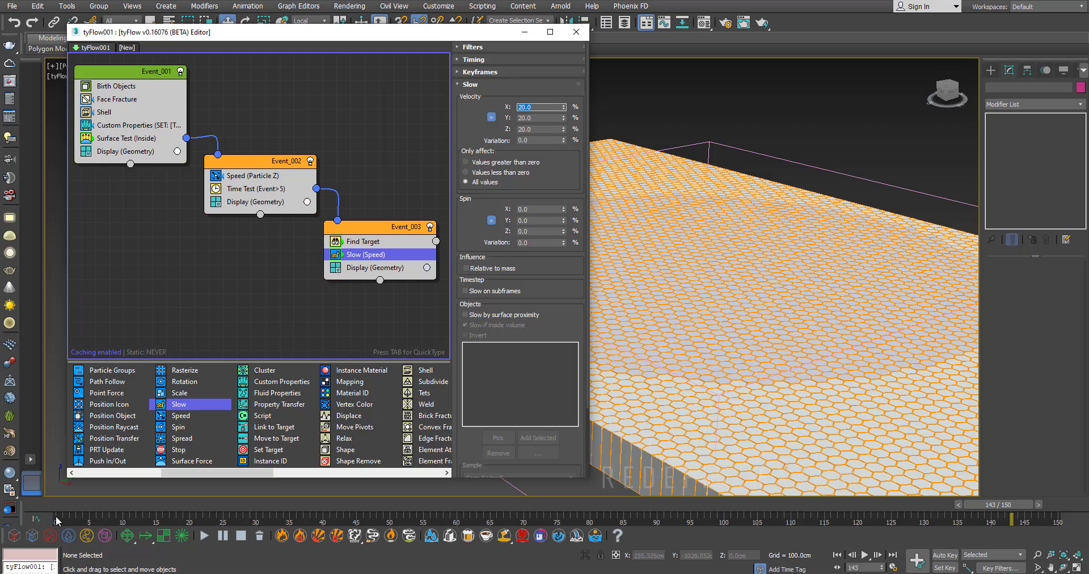
drag(55, 517, 793, 535)
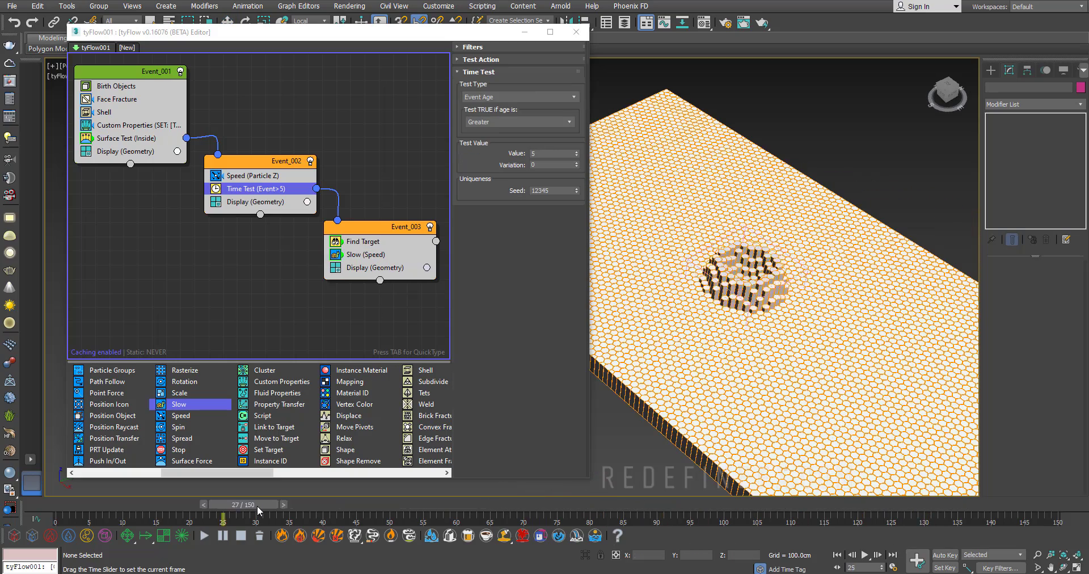
drag(257, 505, 437, 505)
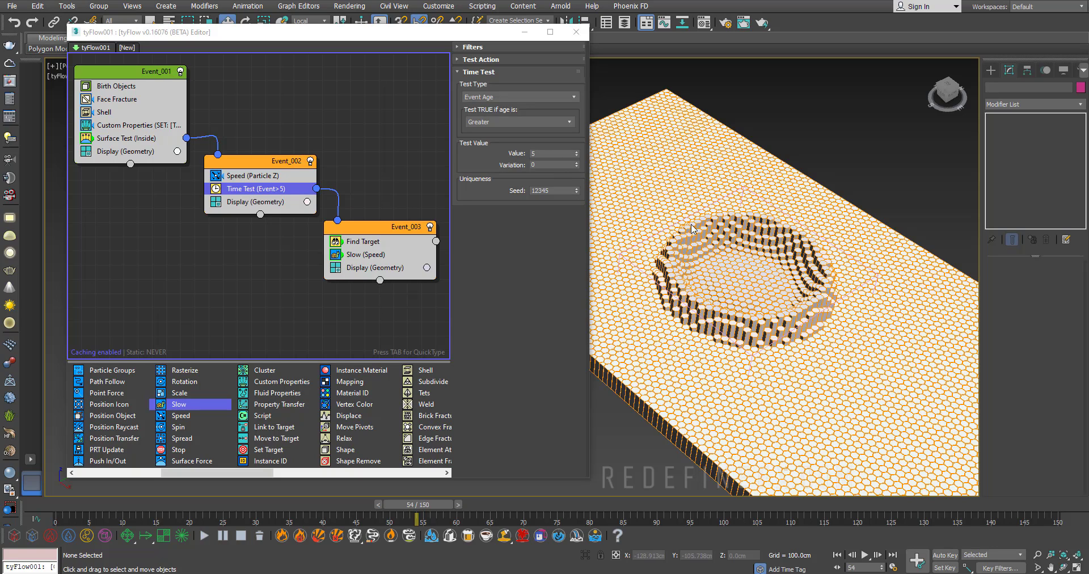
Step: Set the Time Test value in the second event to 15
click(547, 154)
text(15)
key(Return)
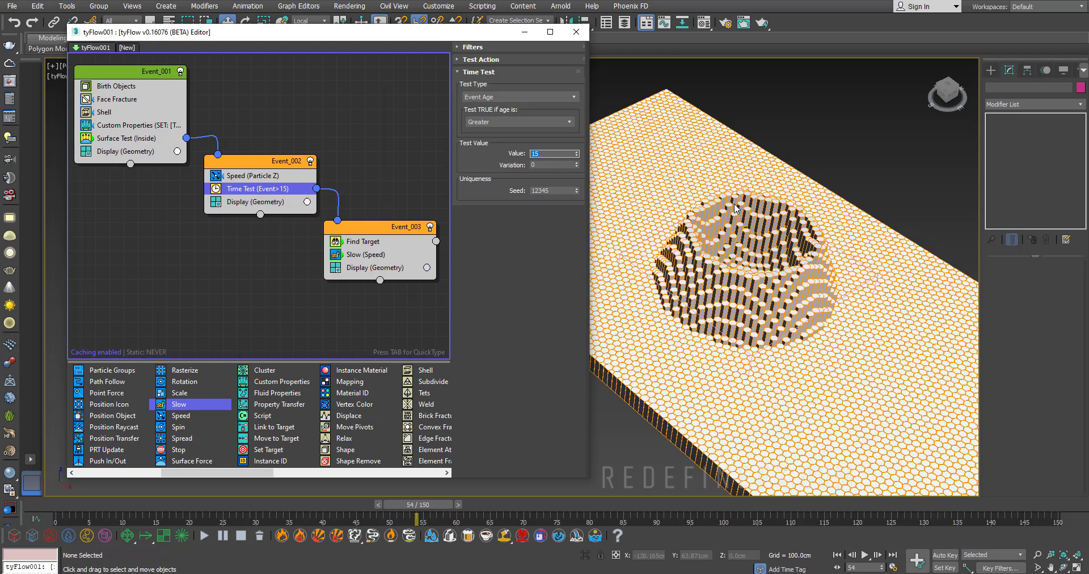
Step: Set the Speed operator's magnitude to 3 cm and scrub the animation from the start
click(247, 178)
double_click(560, 145)
text(3.0cm)
key(Return)
drag(49, 509, 443, 511)
Step: In the second event, add a Slow operator after Time Test and set the Speed magnitude to 5 cm, checking the motion by scrubbing
drag(178, 406, 245, 199)
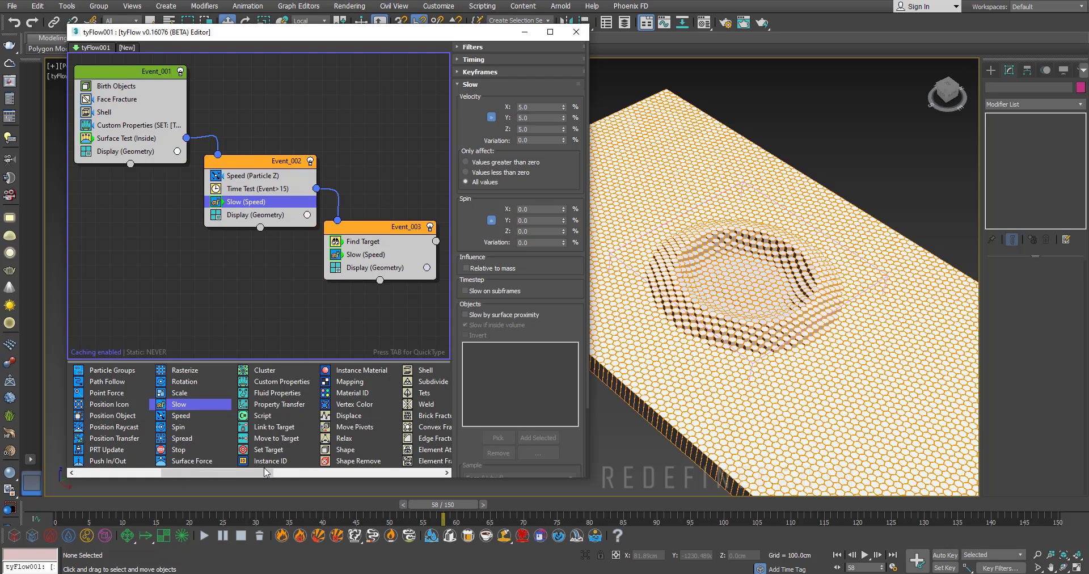
drag(59, 511, 341, 520)
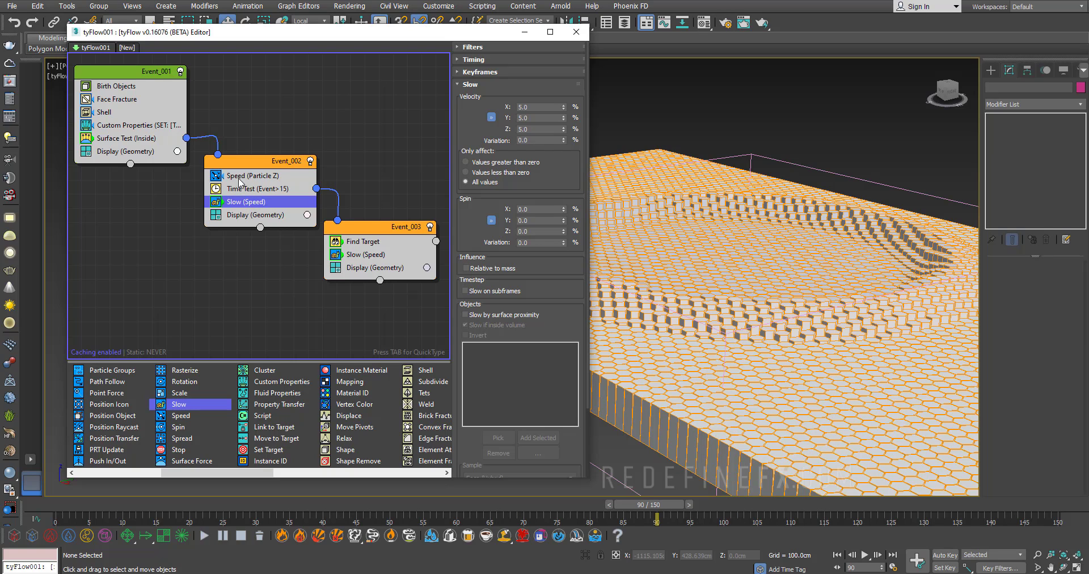
click(261, 175)
double_click(568, 145)
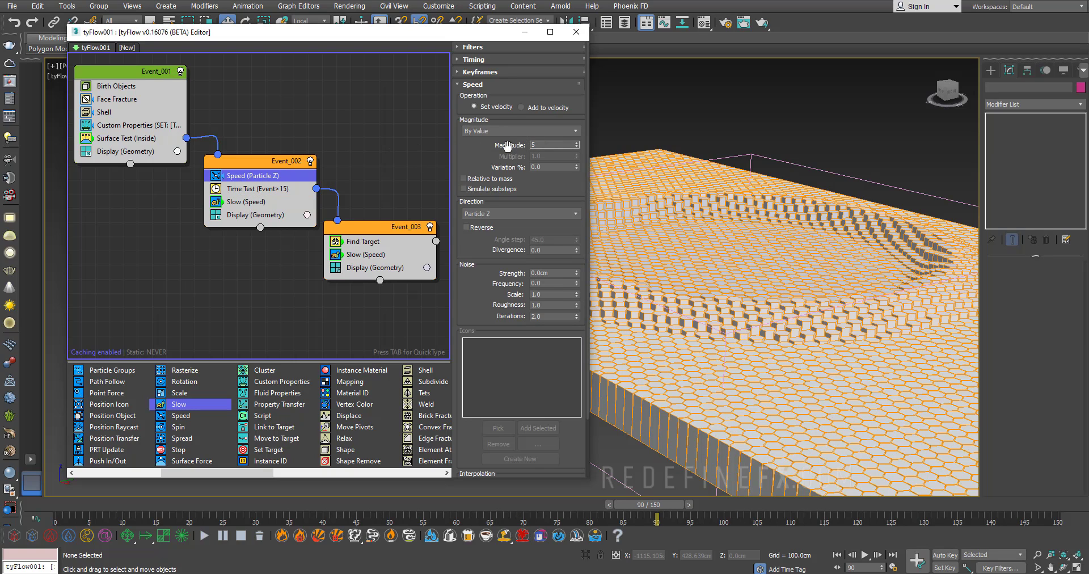
text(5)
key(Return)
alt+middle_drag(786, 251, 776, 282)
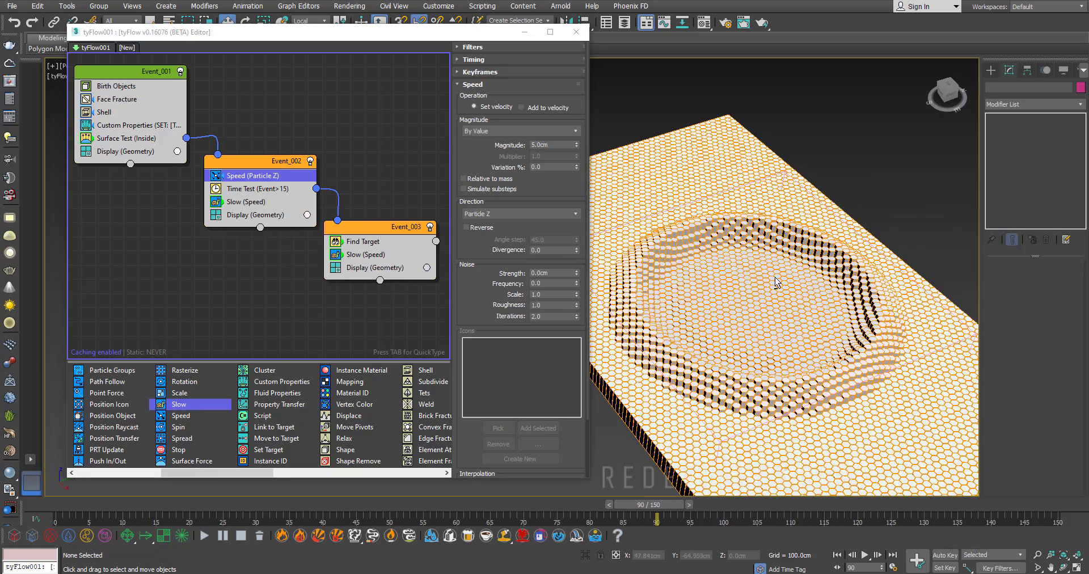
drag(102, 504, 487, 561)
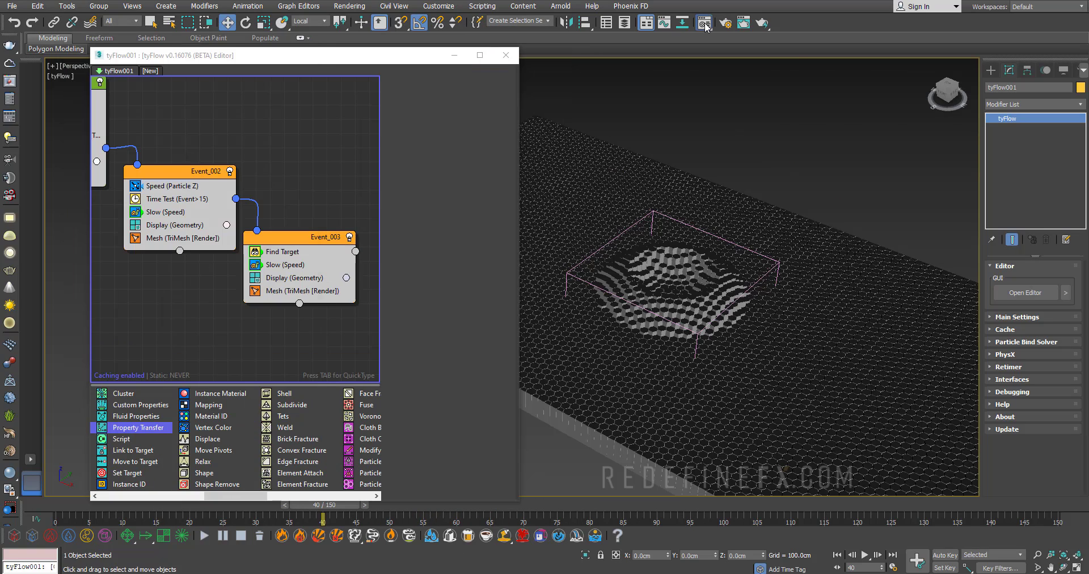
Step: Turn the first material slot into a Multi/Sub-Object material with two sub-materials, discarding the old material
click(704, 25)
click(283, 218)
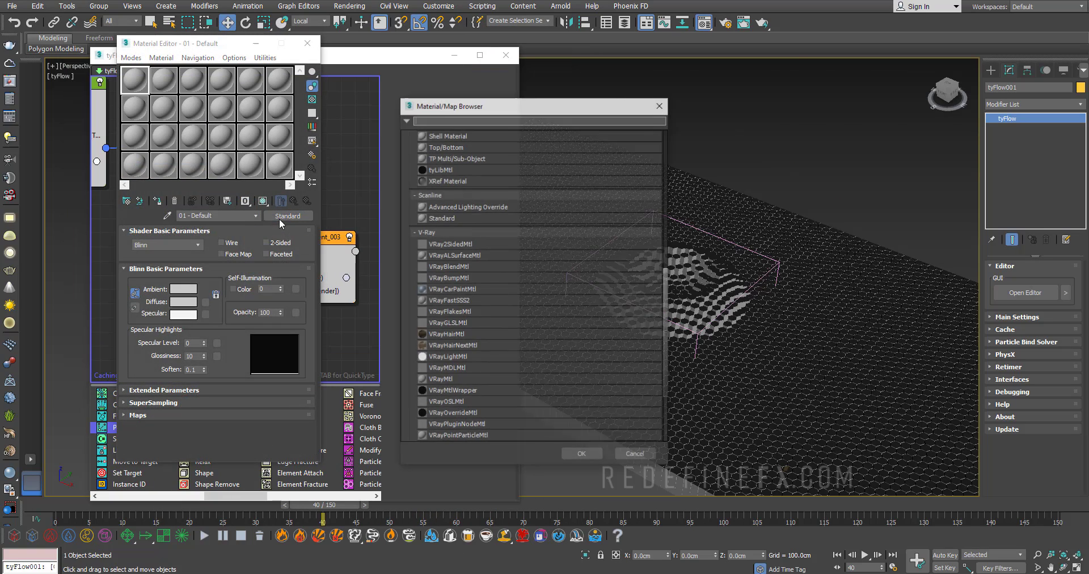
scroll(520, 232, down, 6)
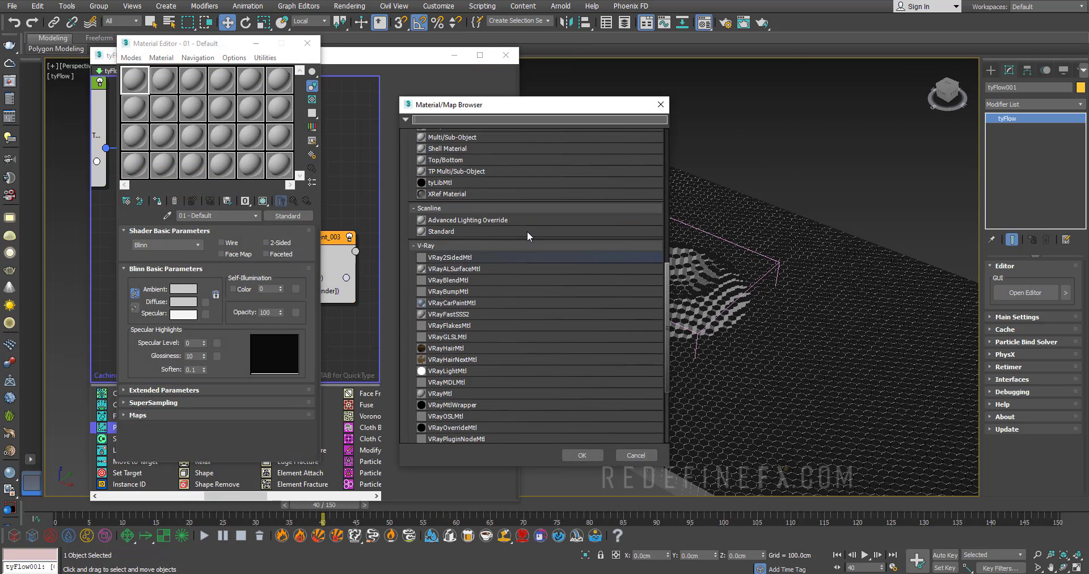
scroll(510, 233, up, 10)
double_click(451, 259)
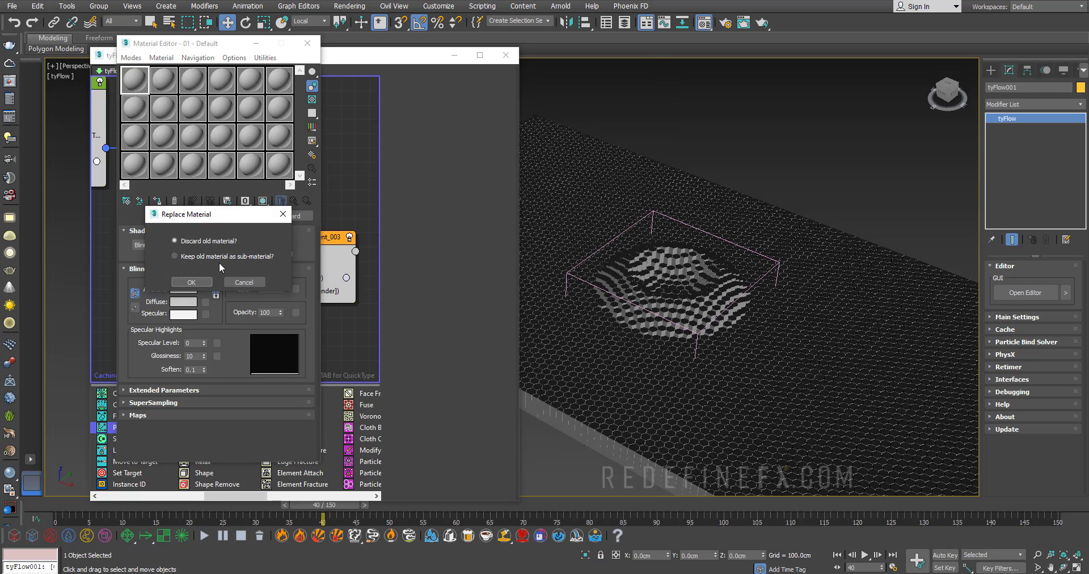
click(192, 282)
click(179, 248)
text(2)
click(271, 247)
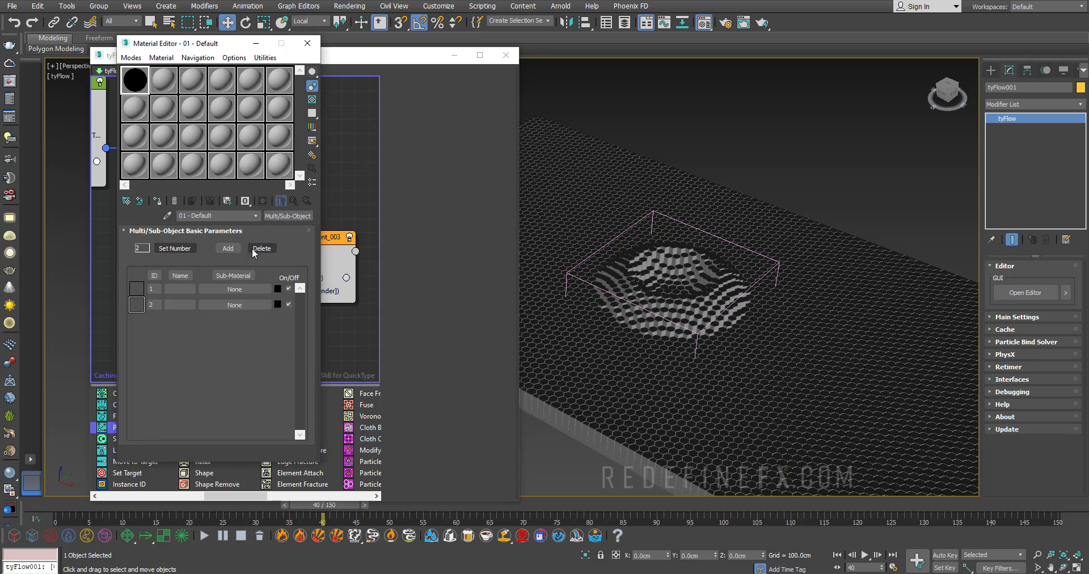
Step: Assign a VRayMtl to sub-material 1 of the Multi/Sub-Object material
click(232, 289)
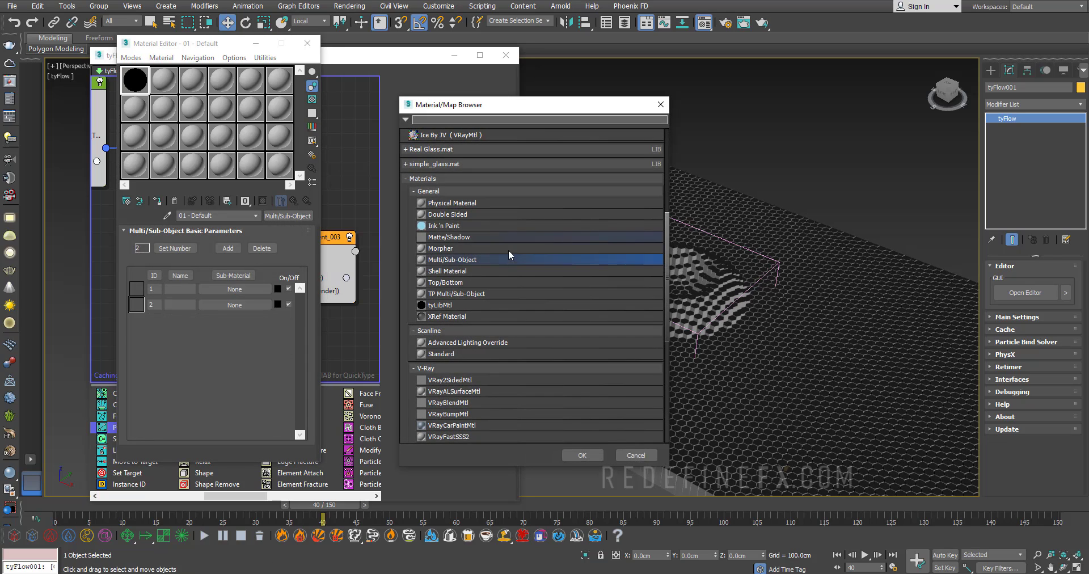
scroll(499, 311, down, 5)
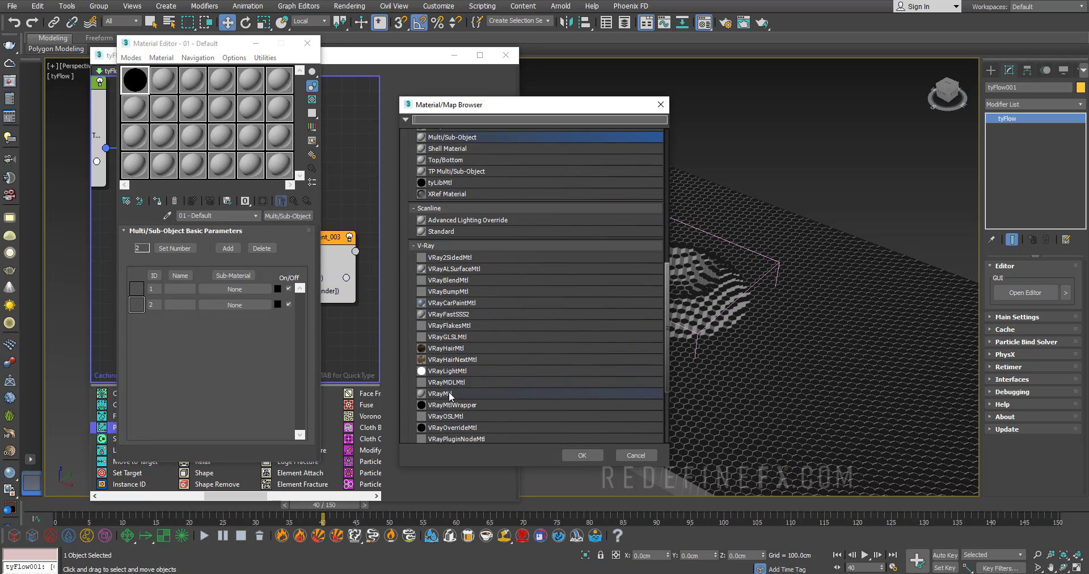
click(447, 393)
double_click(447, 393)
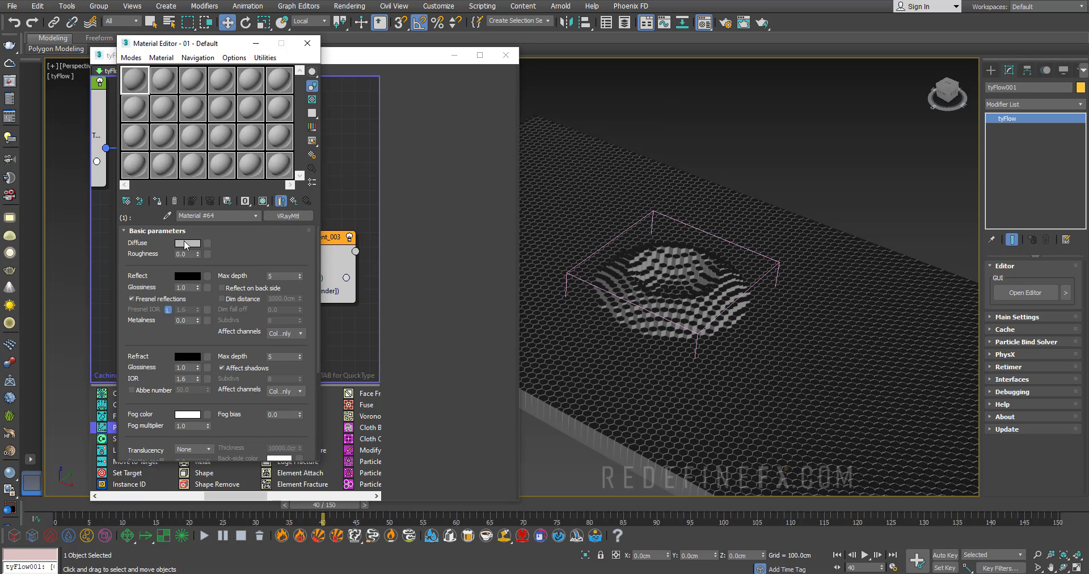
Step: Give the first sub-material a near-black diffuse colour with value 5 and lighten its reflection colour
click(184, 245)
drag(401, 118, 363, 118)
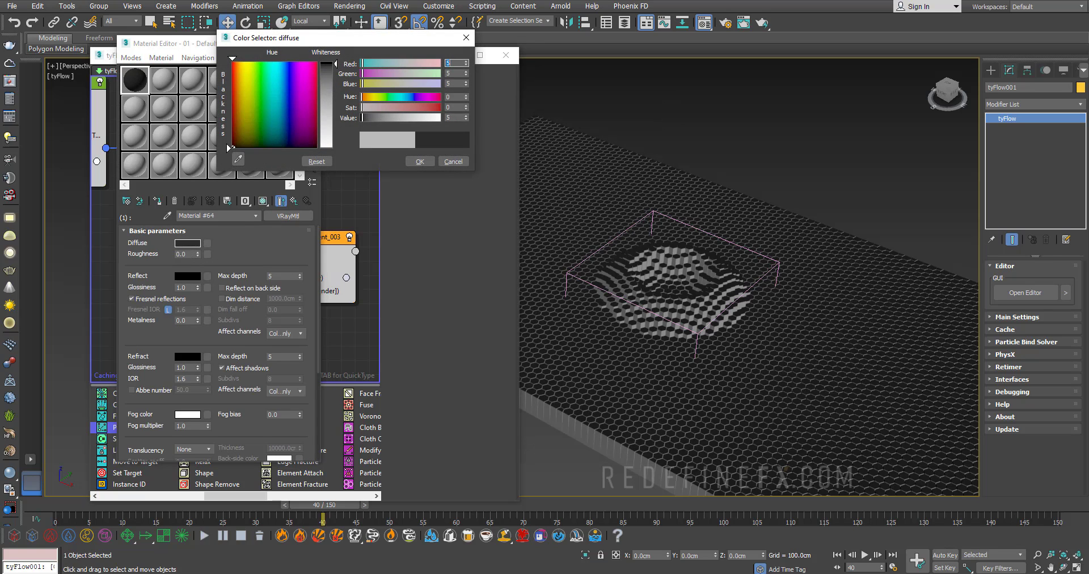
click(419, 161)
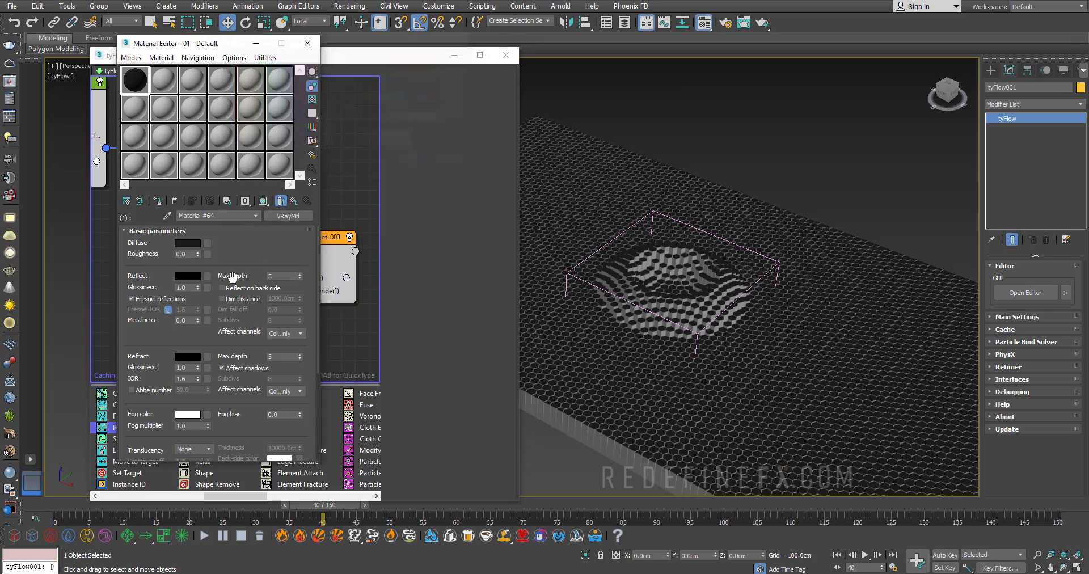
click(183, 279)
drag(340, 124, 340, 150)
click(419, 162)
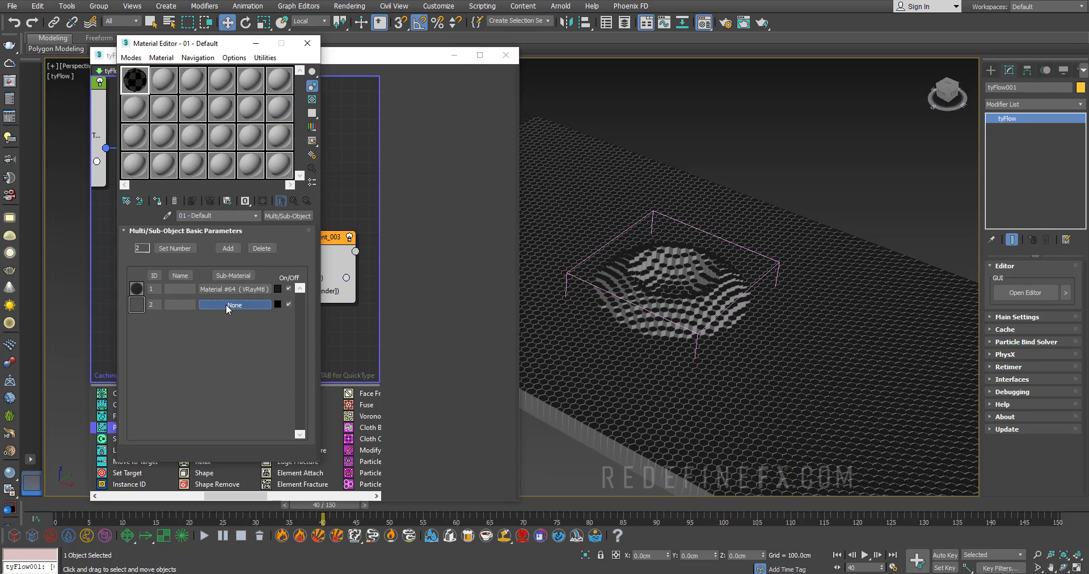
Step: Assign a VRayMtl to sub-material 2 and put a Gradient Ramp map in its diffuse slot
click(225, 304)
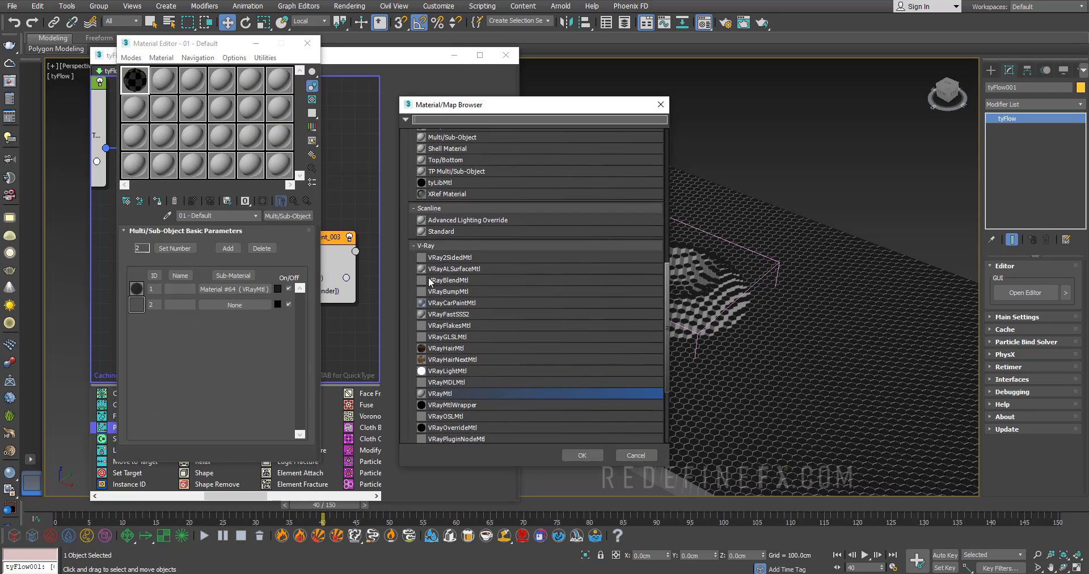
double_click(443, 397)
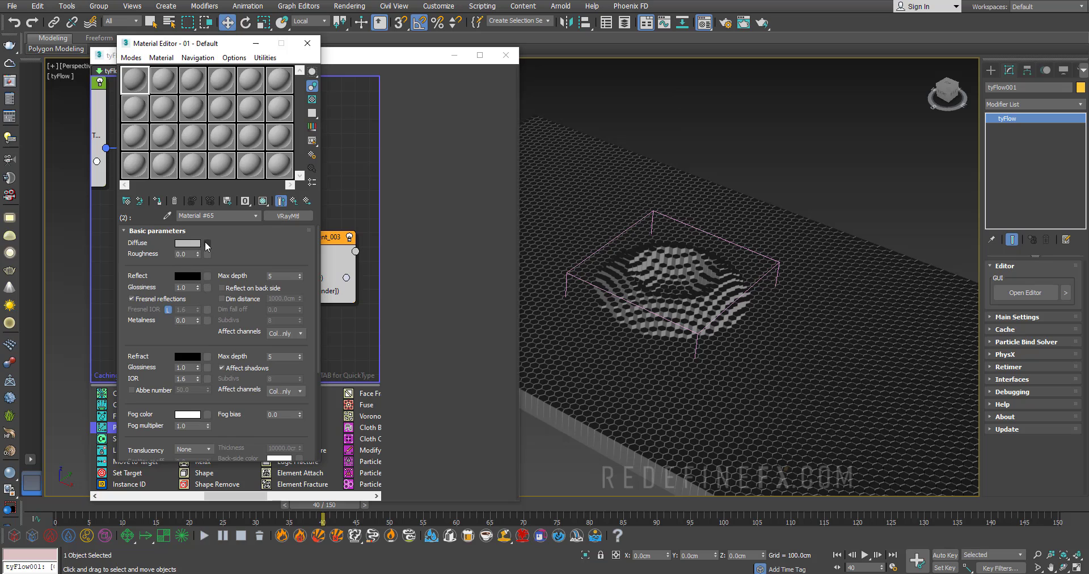
click(207, 245)
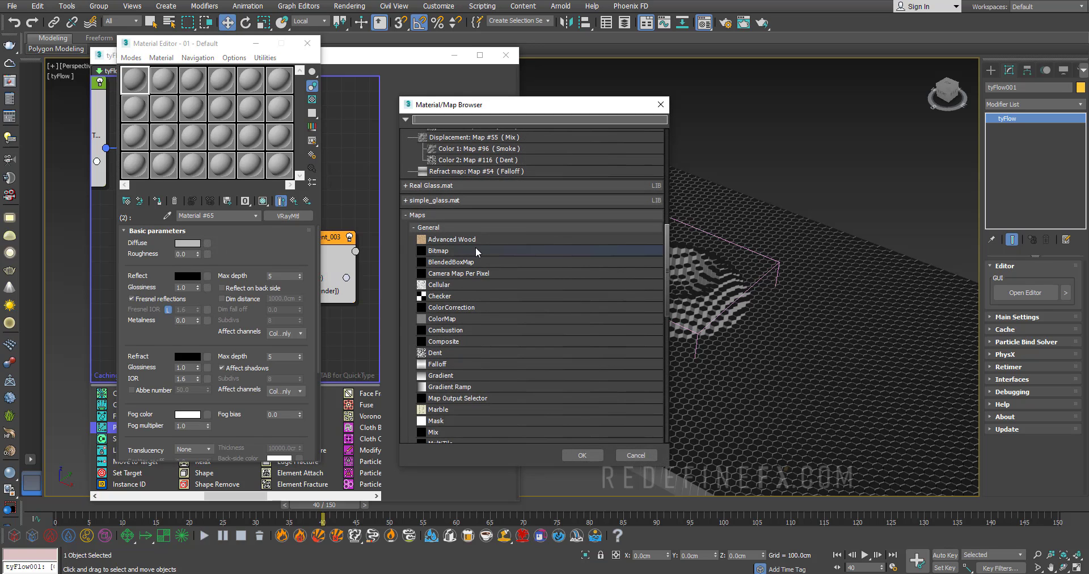
scroll(471, 295, down, 2)
double_click(460, 345)
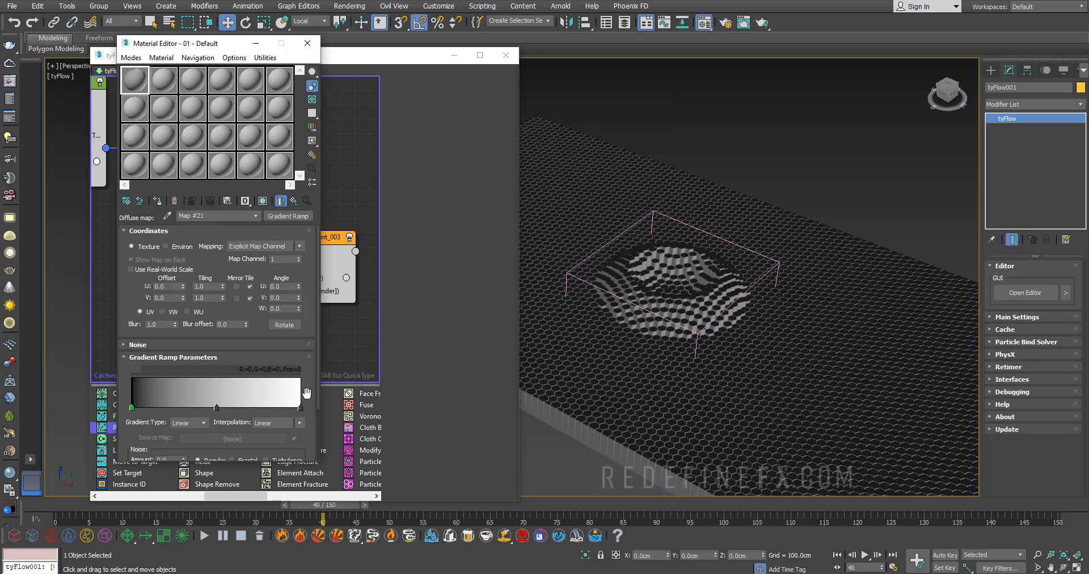
Step: Set the Gradient Ramp's starting colour at position 0 to a blue of R 0, G 51, B 154
double_click(131, 407)
drag(287, 80, 284, 61)
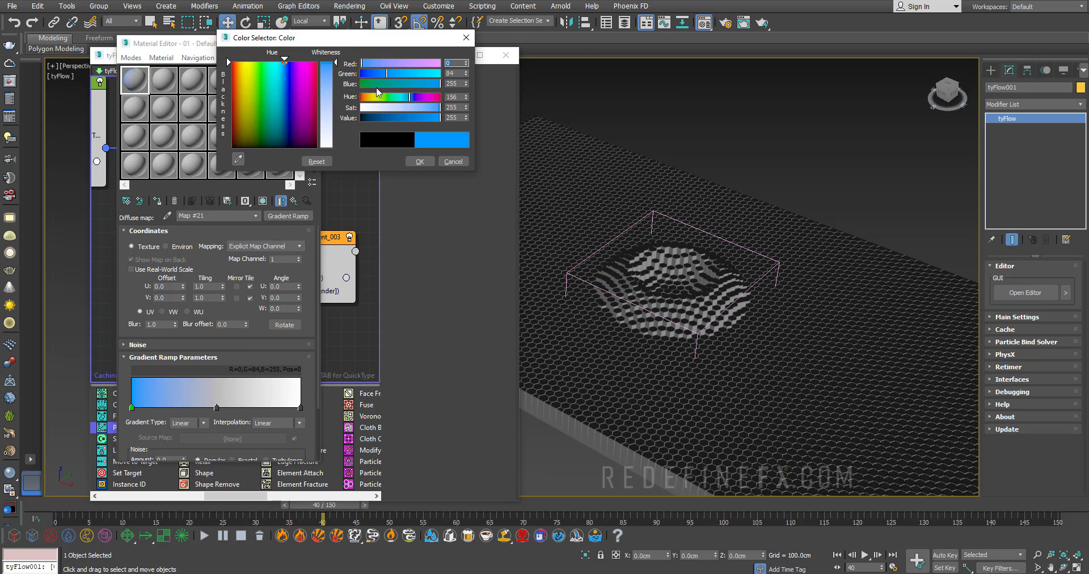
drag(415, 118, 408, 118)
click(420, 161)
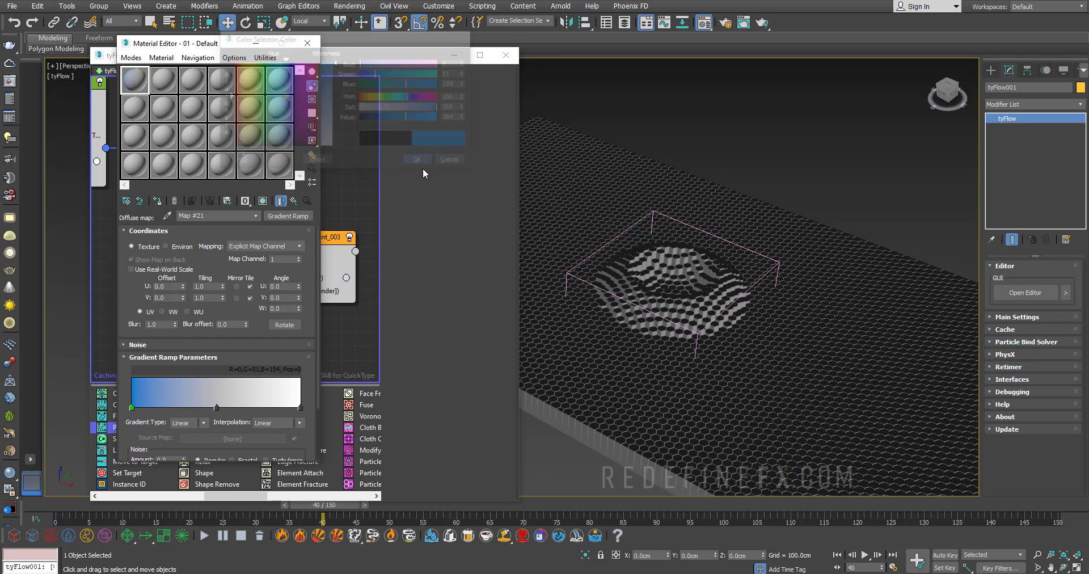
Step: Set the Gradient Ramp's middle colour at position 50 to a light blue of R 127, G 178, B 255
double_click(216, 407)
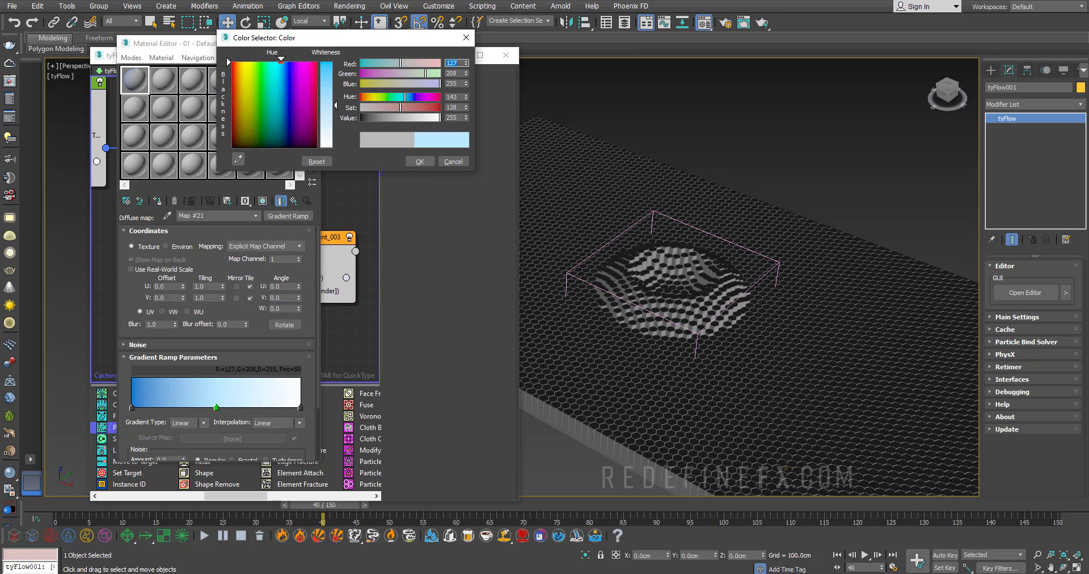
drag(413, 73, 416, 73)
click(418, 161)
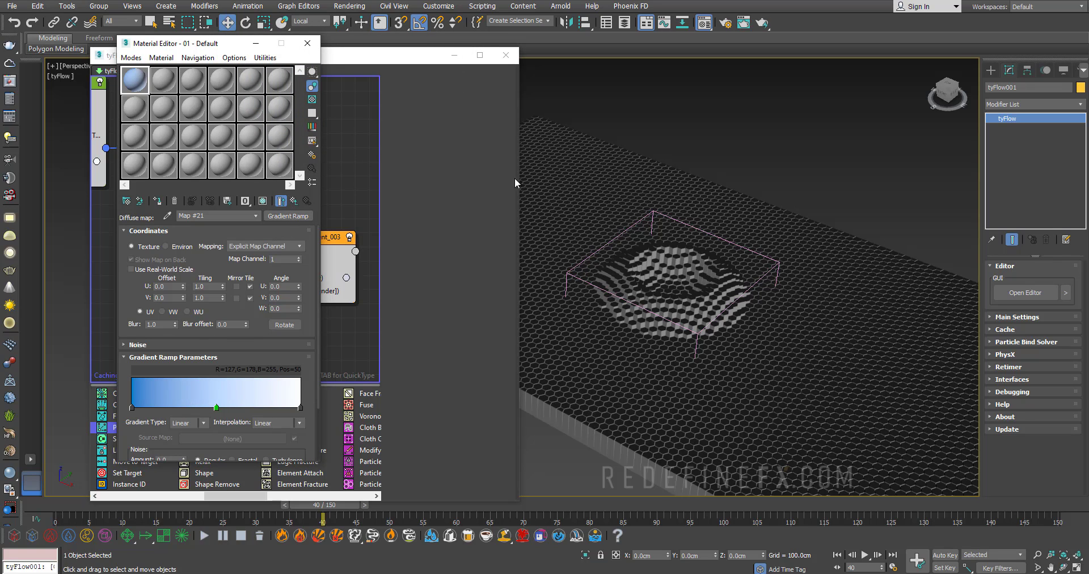
Step: Return to the Multi/Sub-Object level and assign the material to the tyFlow object, renaming it "01 - Defaultehjeh"
click(293, 201)
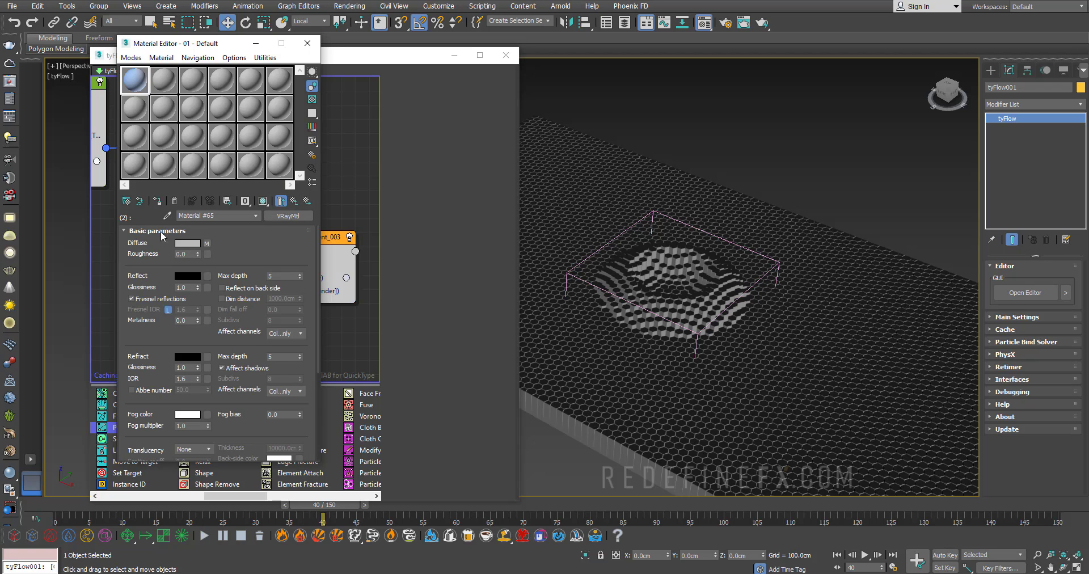
click(293, 201)
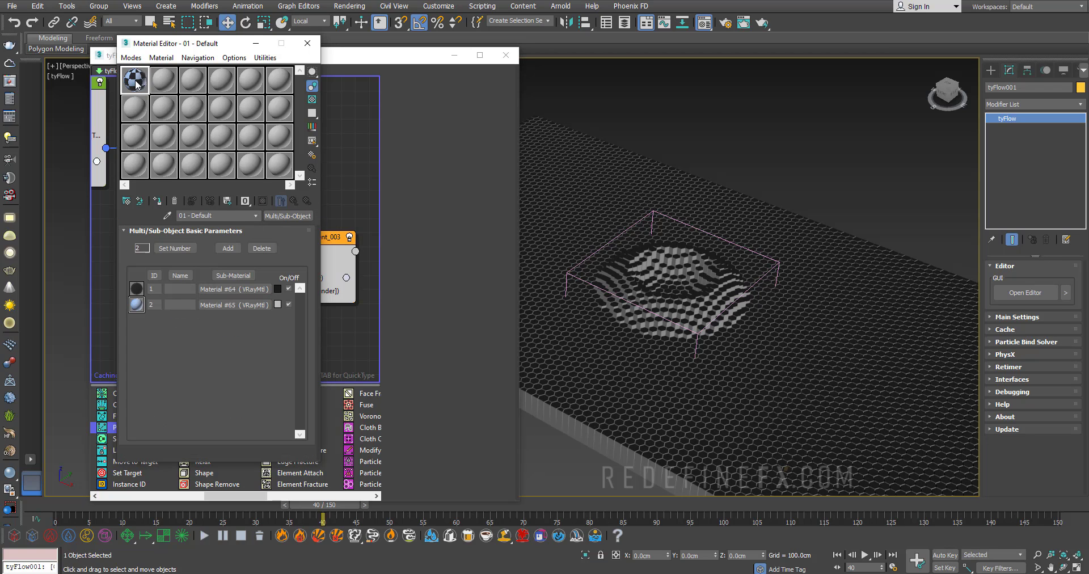
drag(136, 82, 696, 346)
click(474, 280)
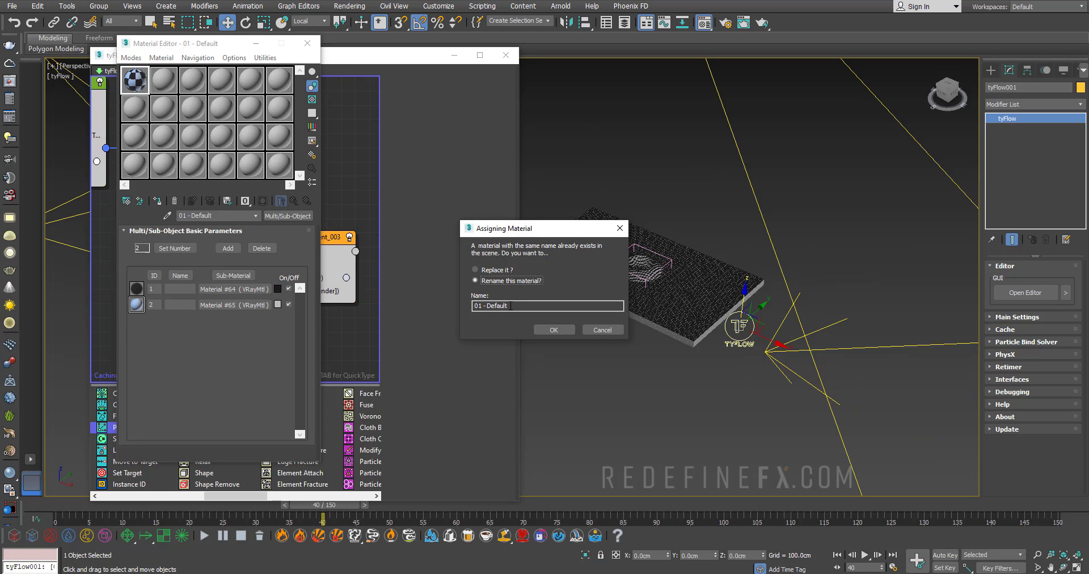
text(ehjeh)
click(553, 329)
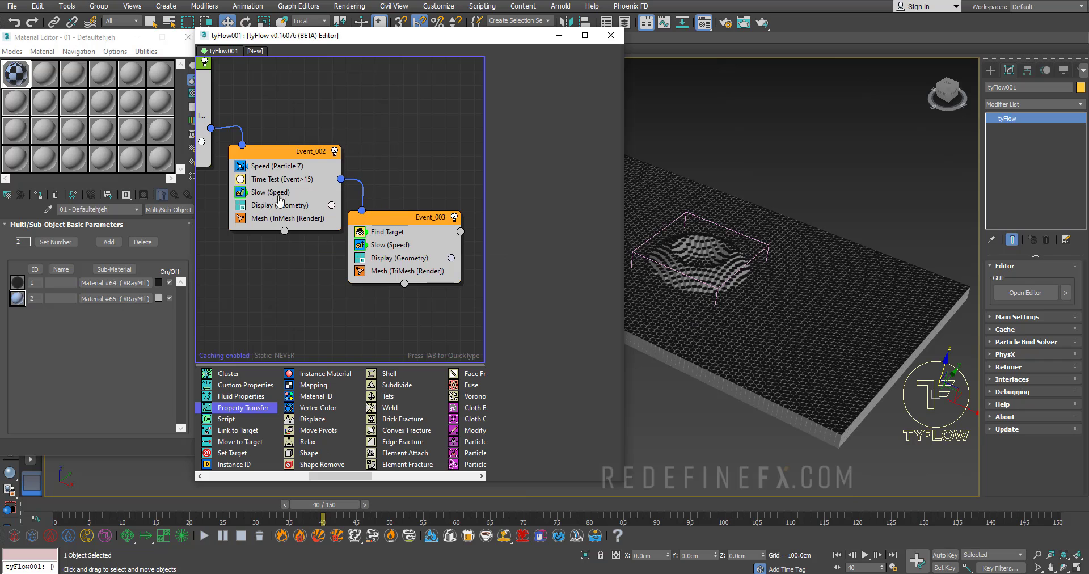
Step: Insert a Custom Properties operator in Event_003 between the Slow and Display operators
mouse_move(267, 193)
middle_down()
mouse_move(371, 237)
mouse_move(284, 193)
middle_up()
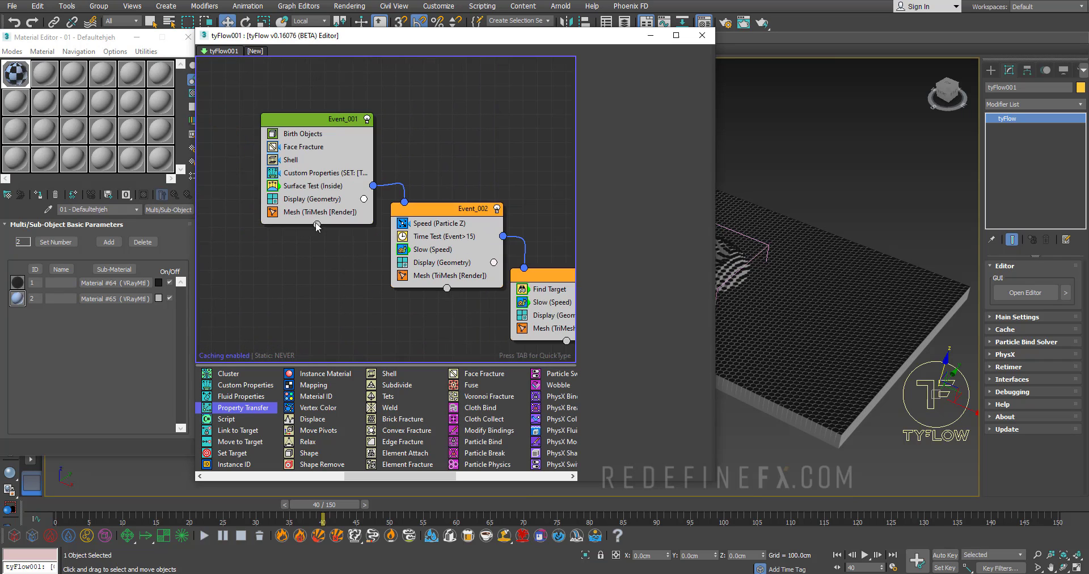
click(315, 213)
click(421, 275)
middle_drag(534, 316, 428, 268)
click(447, 282)
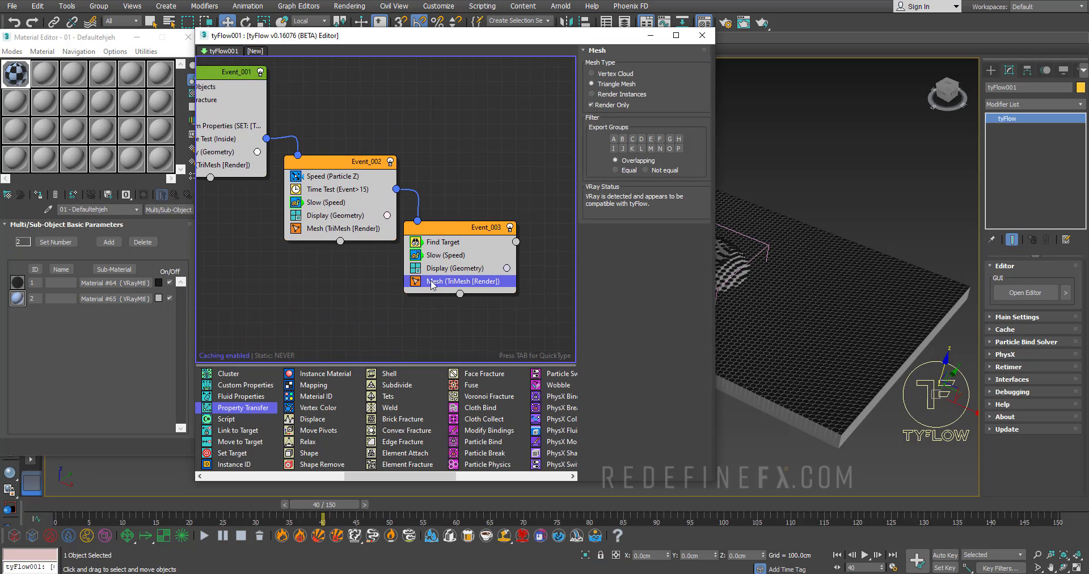
click(327, 231)
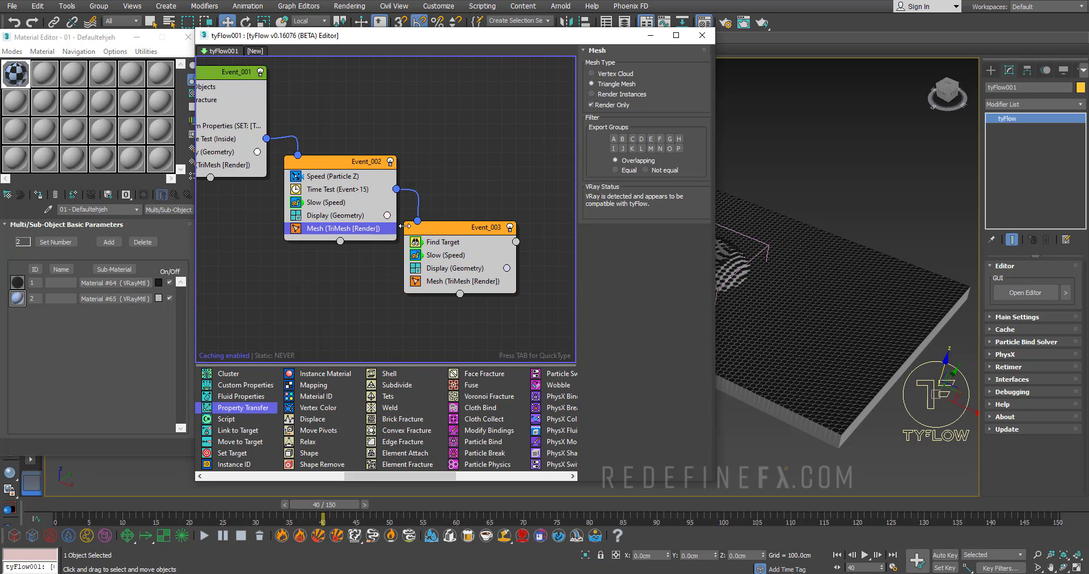
middle_drag(428, 244, 378, 211)
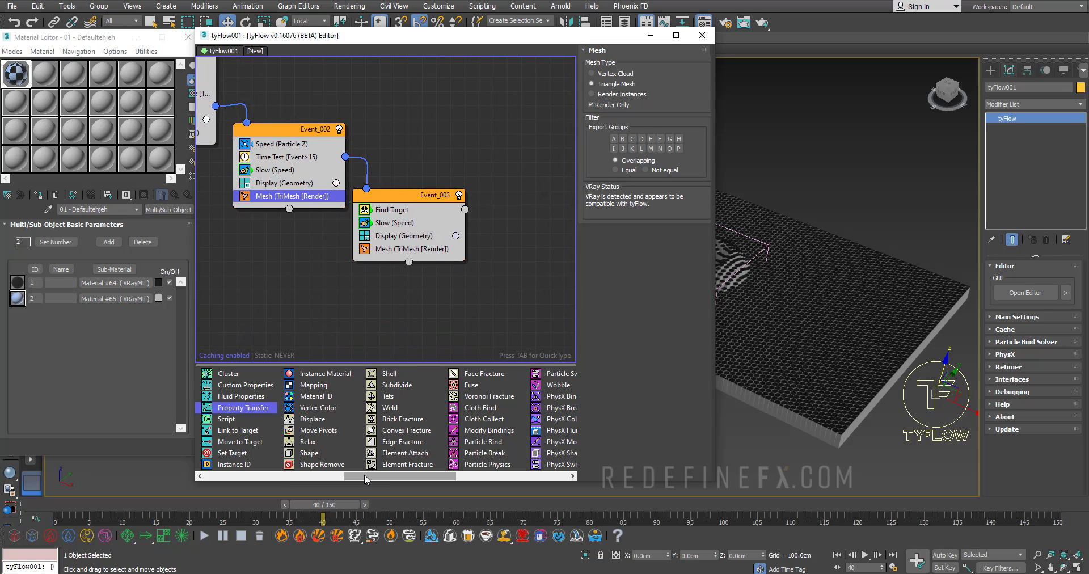
drag(361, 476, 306, 476)
drag(393, 388, 393, 377)
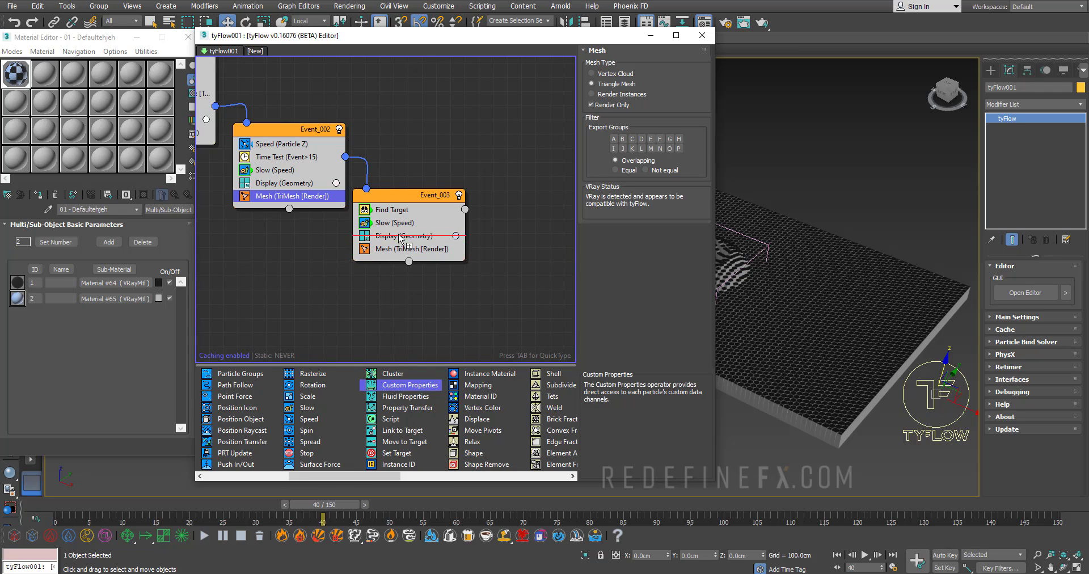
drag(399, 232, 399, 231)
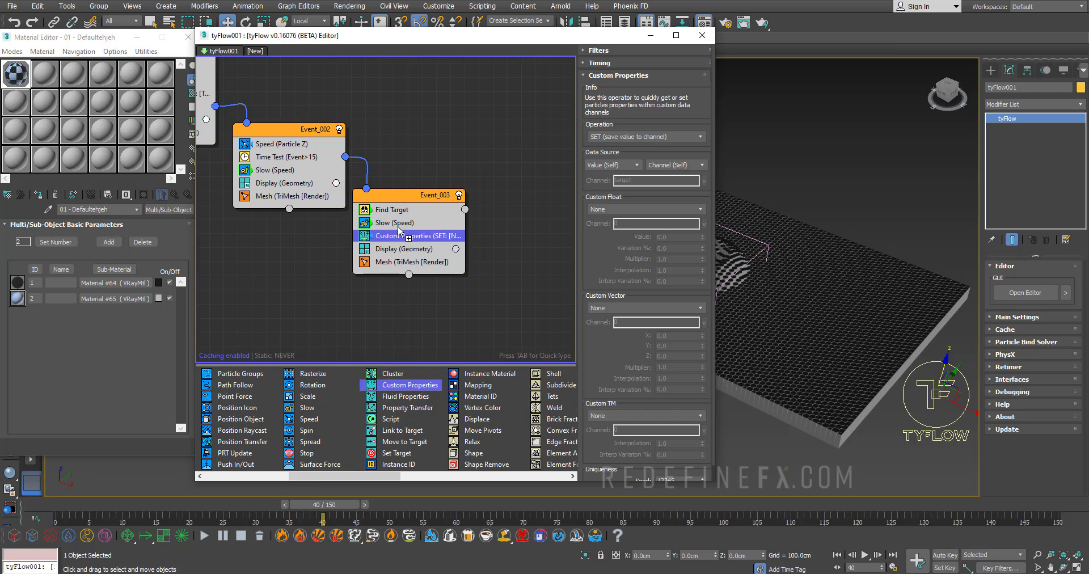
Step: Make the Custom Properties operator save Position Z as a custom float in a channel named "my custom float"
click(613, 210)
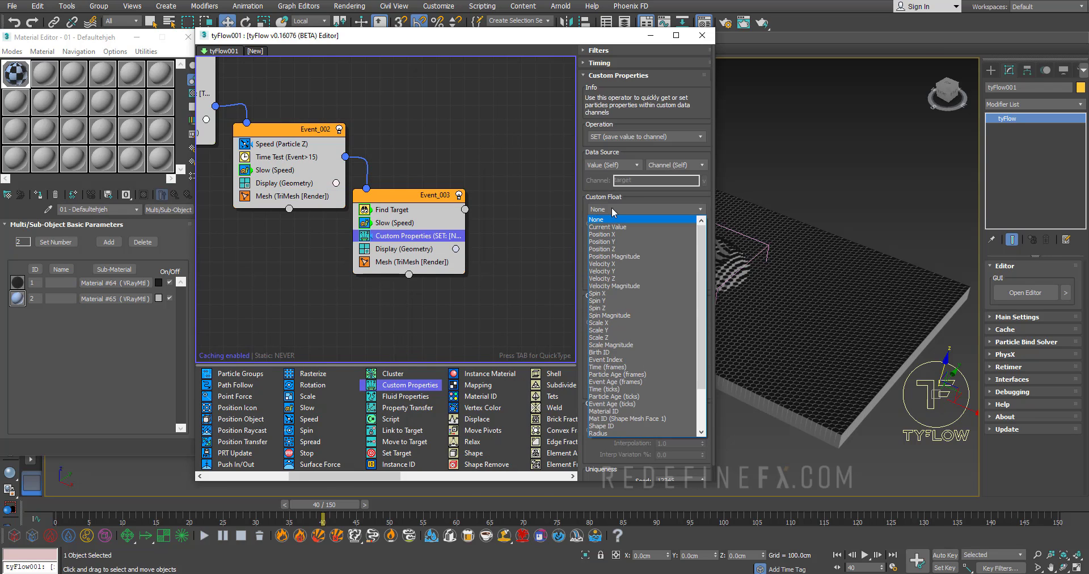
click(609, 249)
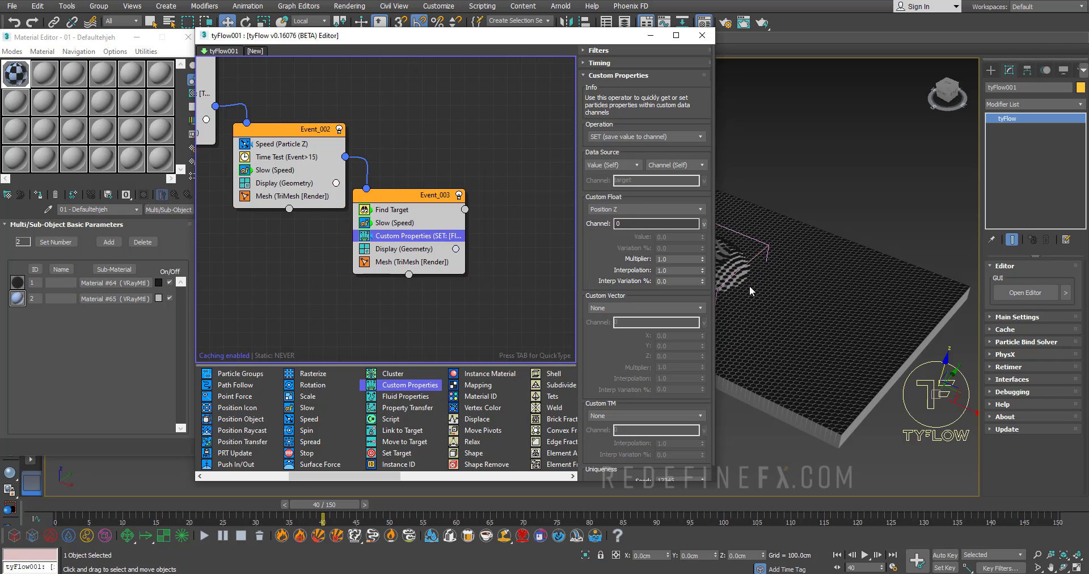
scroll(765, 262, up, 3)
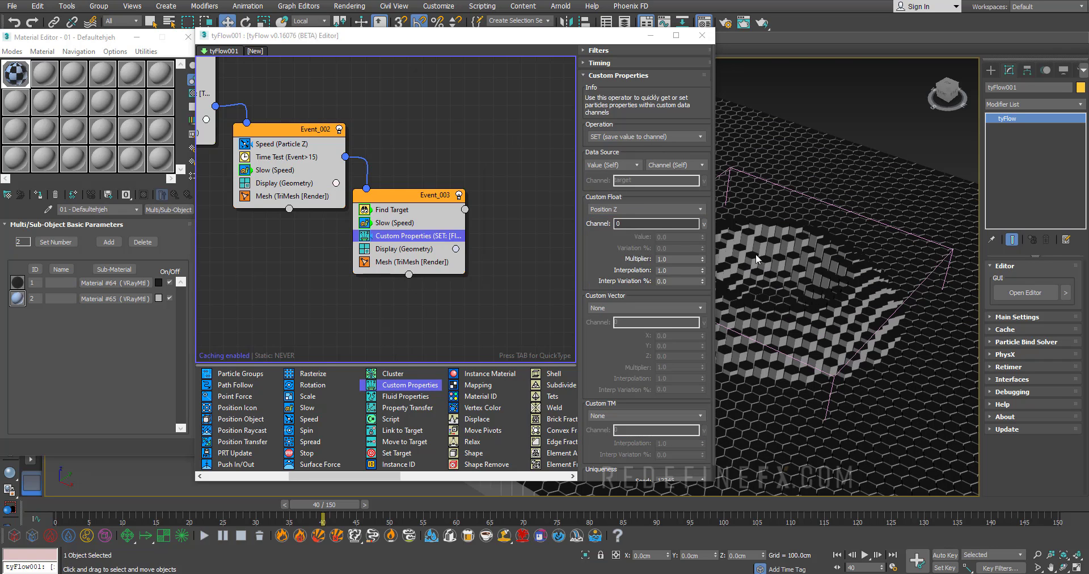
scroll(777, 250, down, 3)
scroll(787, 255, up, 3)
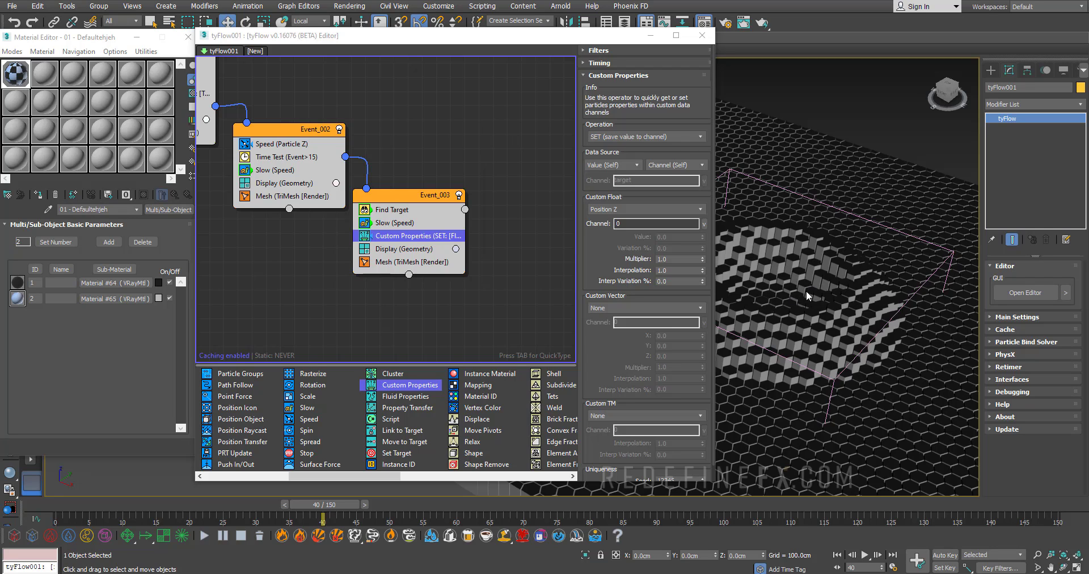
click(670, 224)
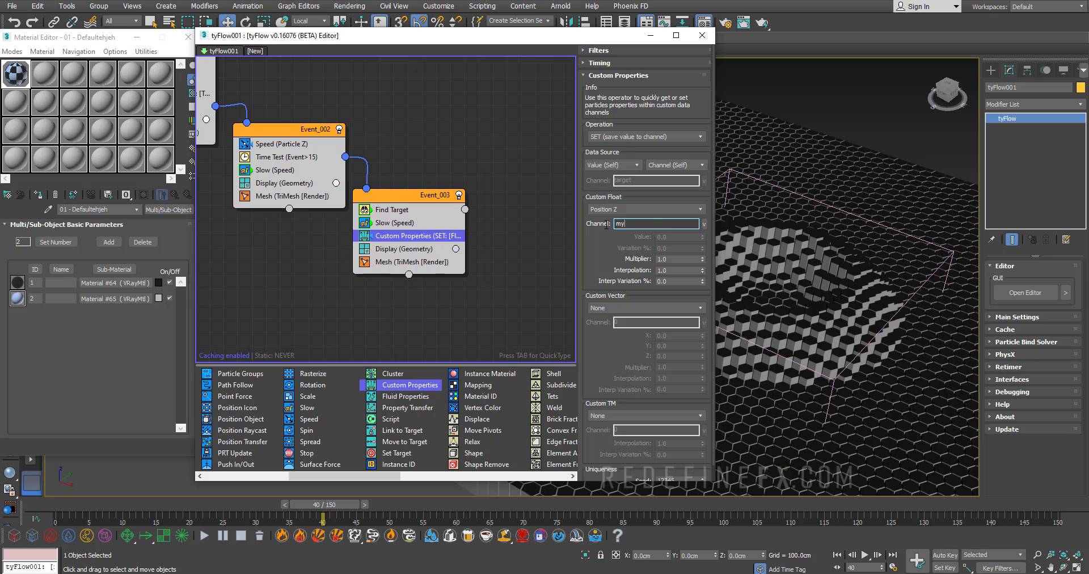
text(my custom float)
key(Return)
Step: Add a Mapping operator below Custom Properties in Event_003 and map from float using the "my custom float" channel
drag(478, 386, 389, 248)
scroll(630, 255, down, 5)
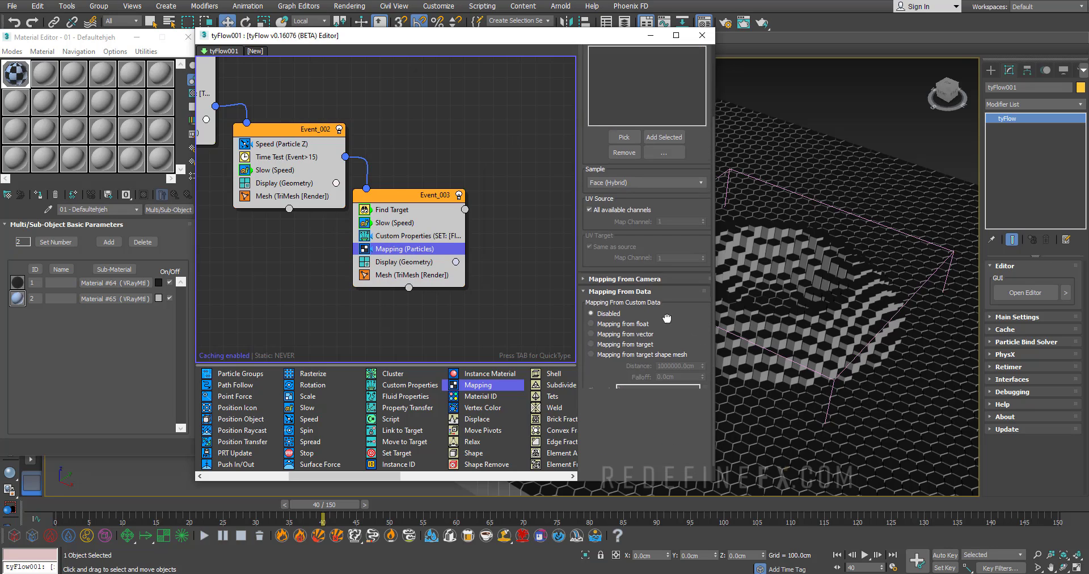
click(621, 320)
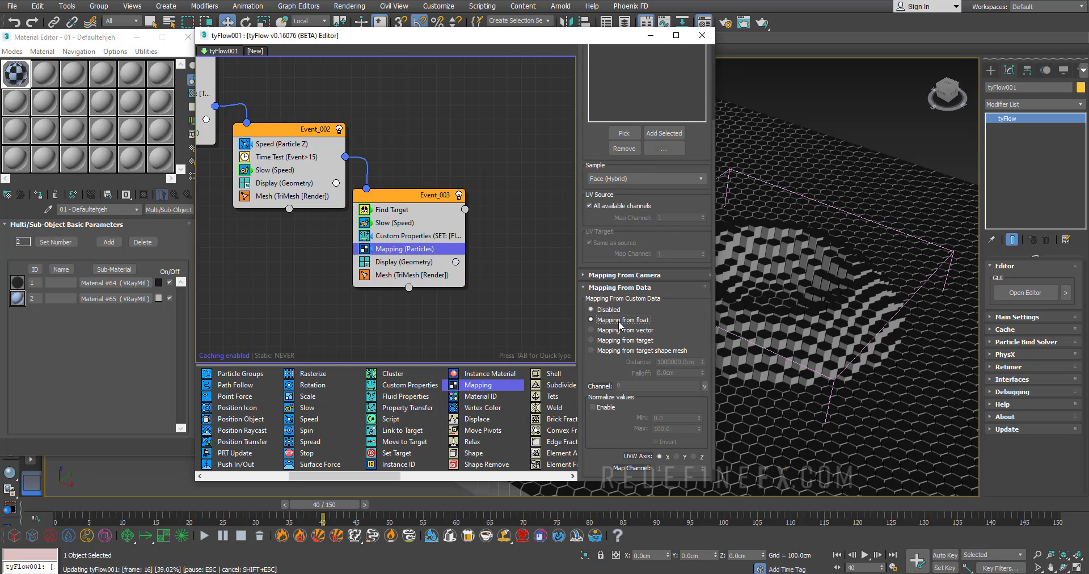
click(705, 386)
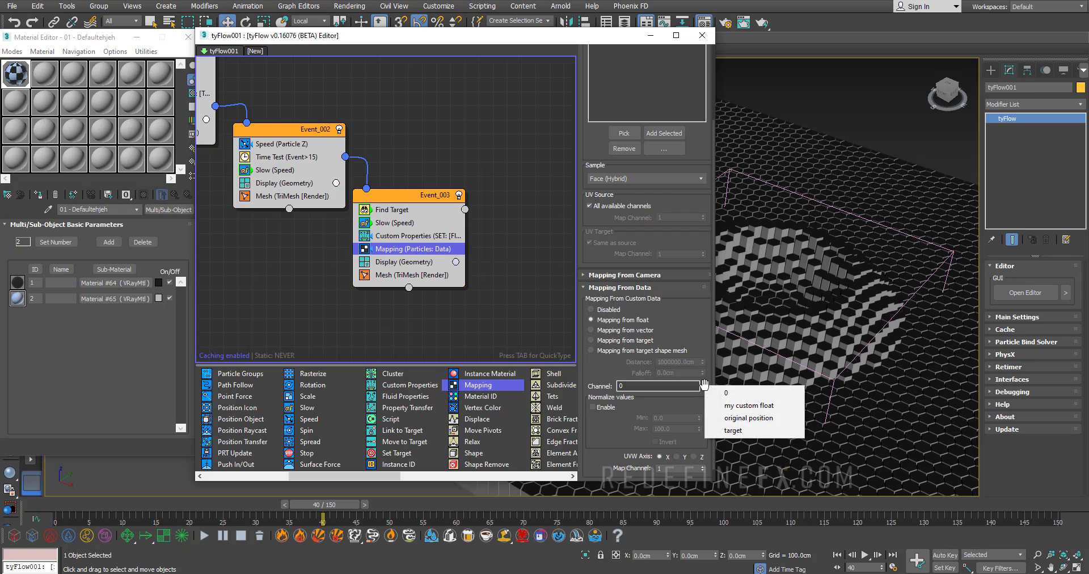
click(744, 406)
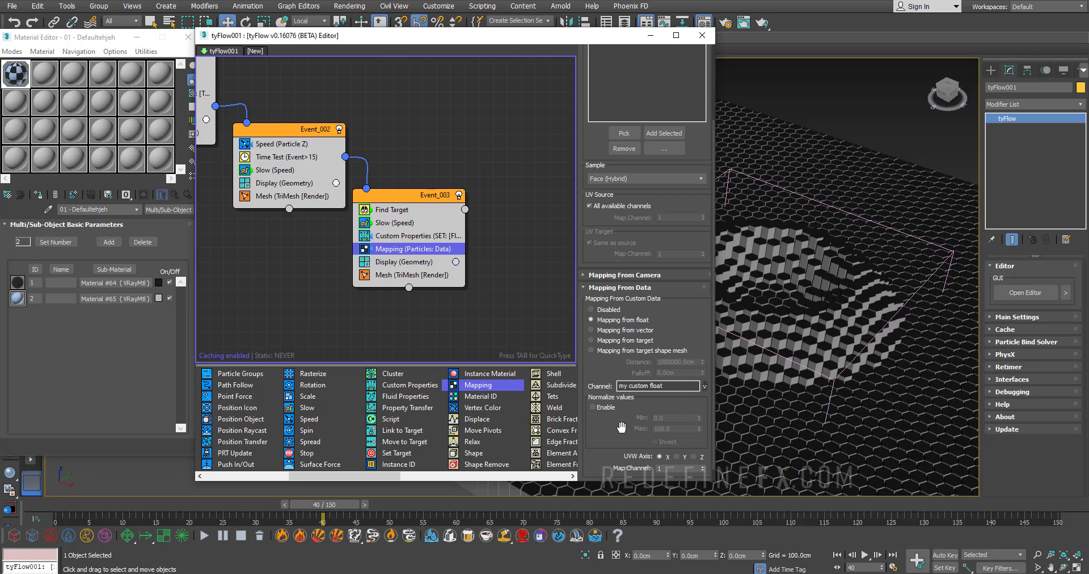
Step: Enable value normalization in the Mapping operator's custom data settings and set its minimum to 1
scroll(621, 417, down, 1)
click(601, 394)
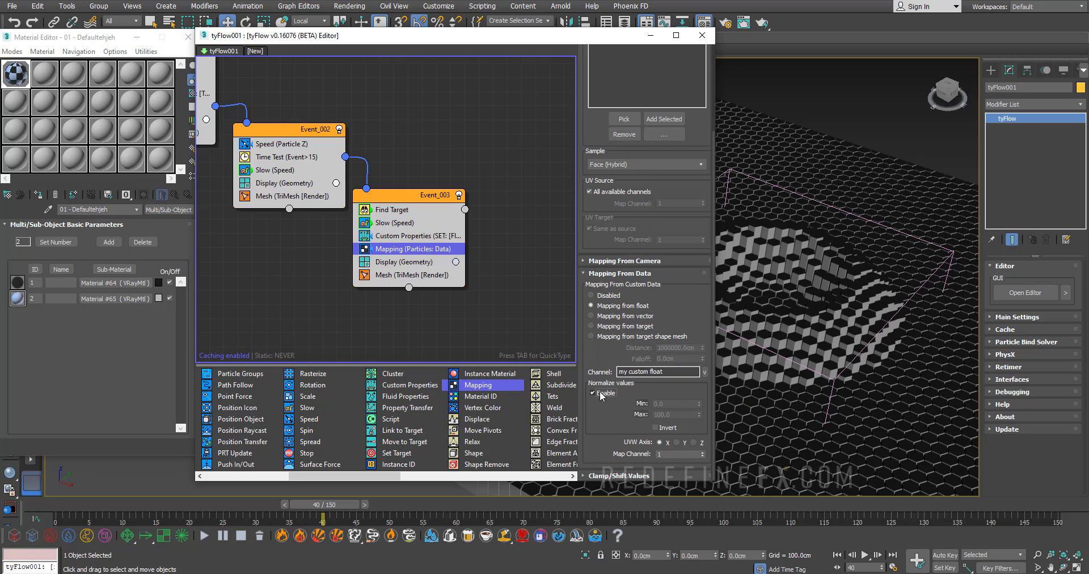
click(677, 404)
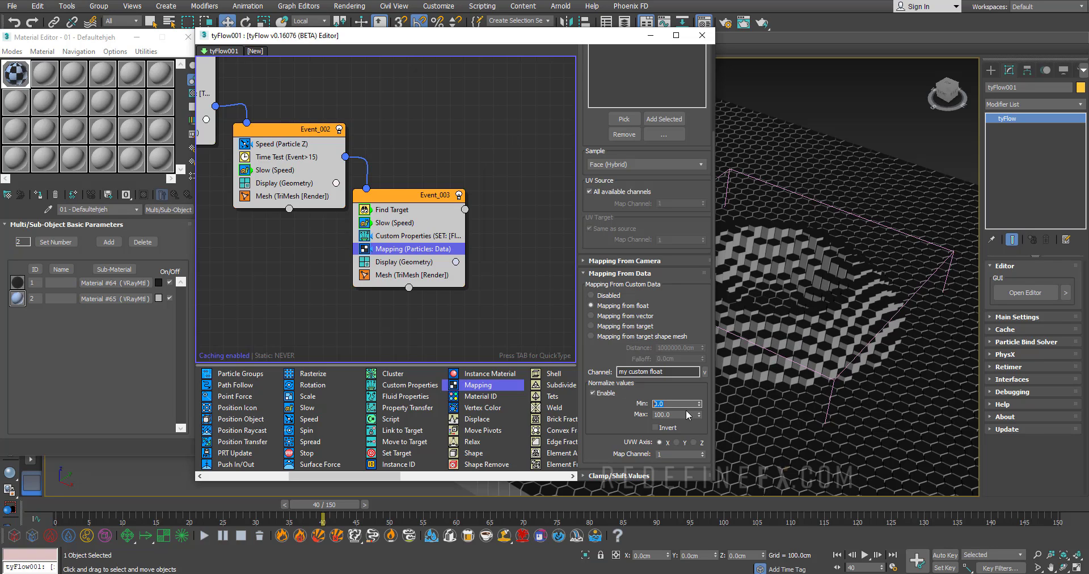
text(1)
key(Tab)
key(Return)
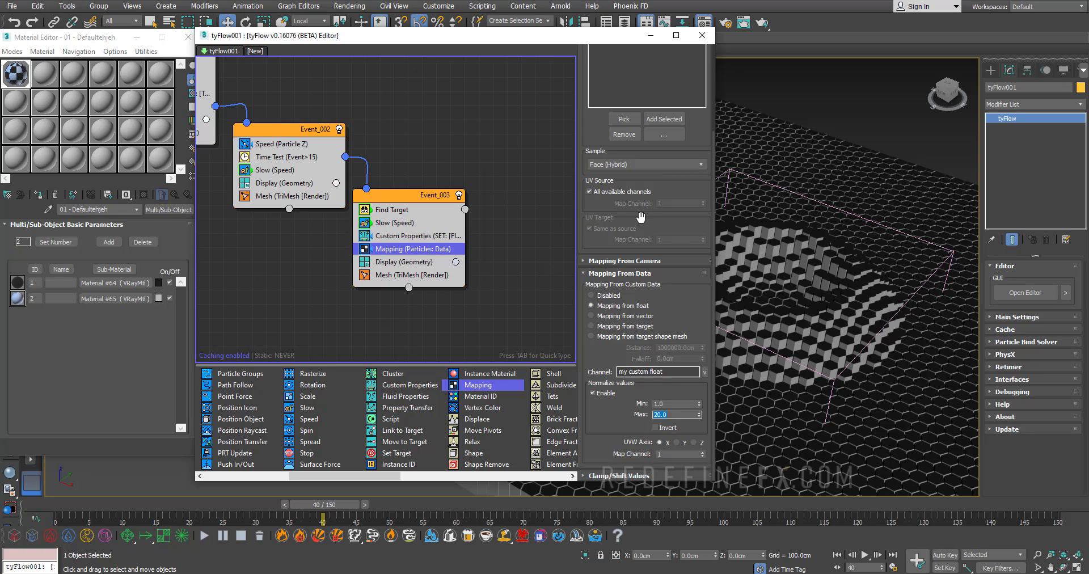
Step: Set the timing of the Mapping and Custom Properties operators in Event_003 to Continuous
scroll(662, 406, up, 3)
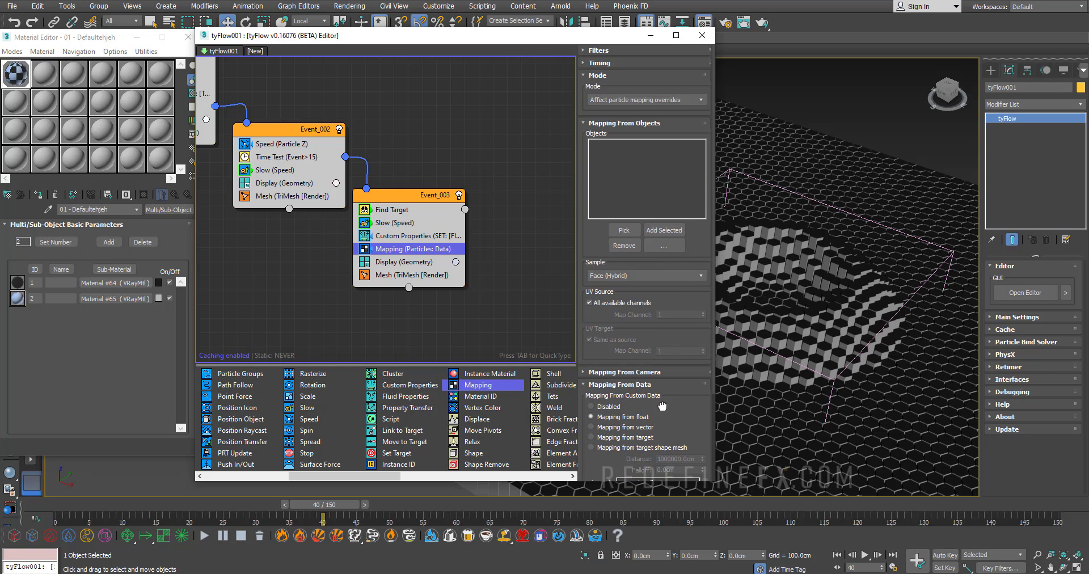
click(606, 64)
click(617, 78)
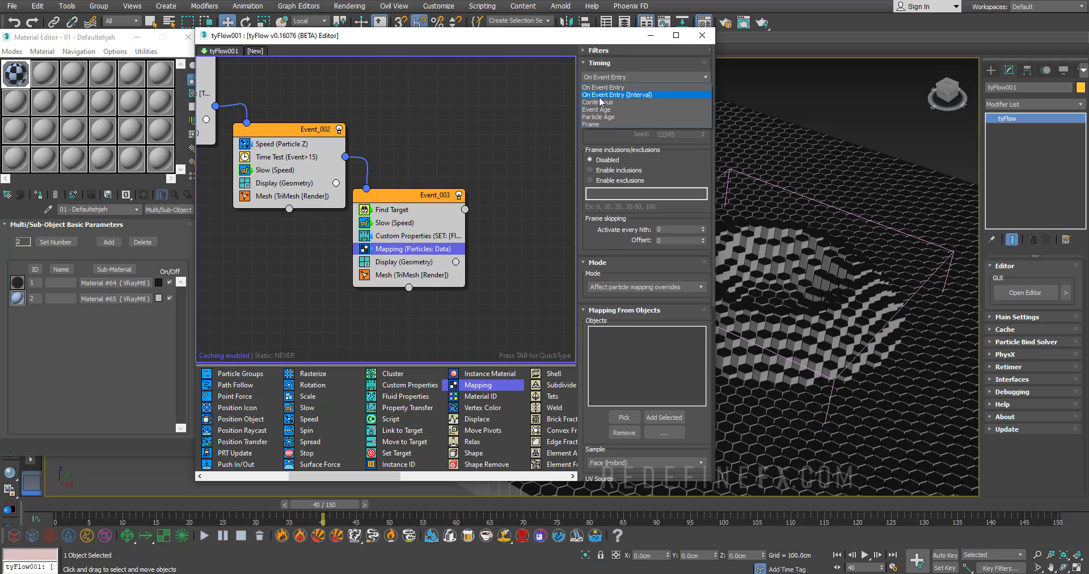
click(597, 100)
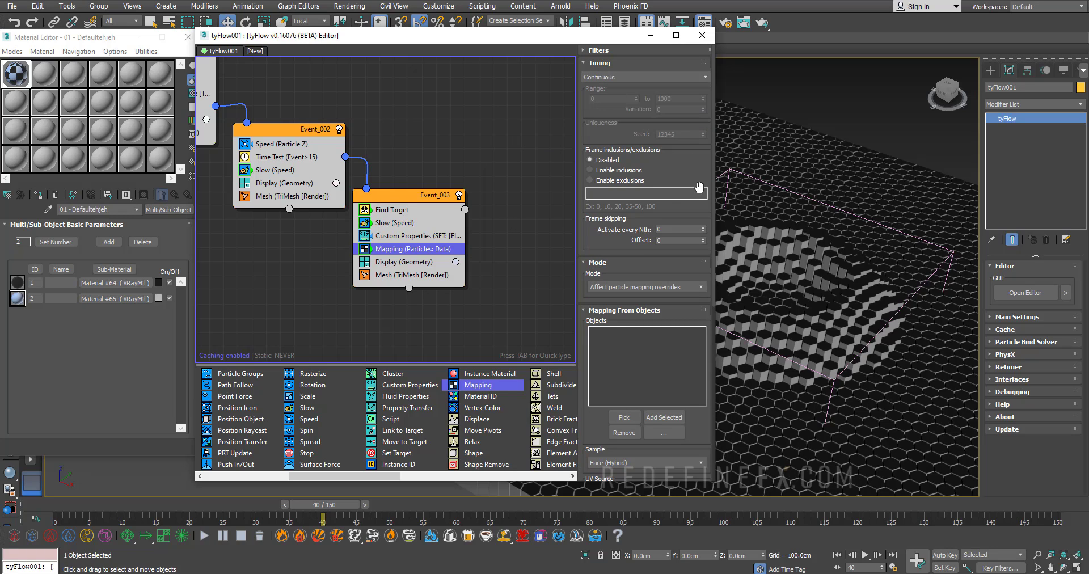
click(414, 236)
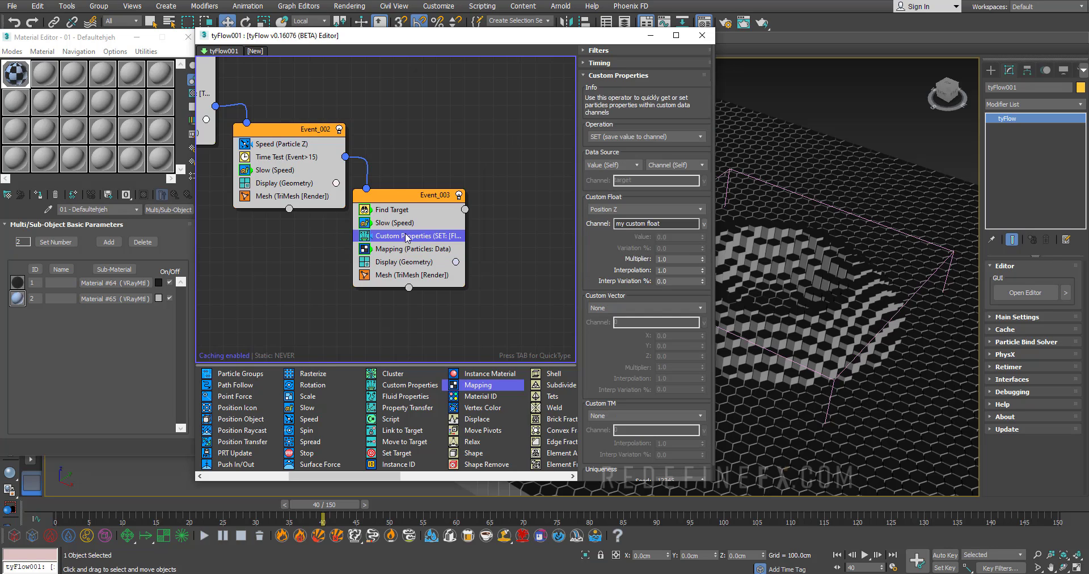
click(599, 64)
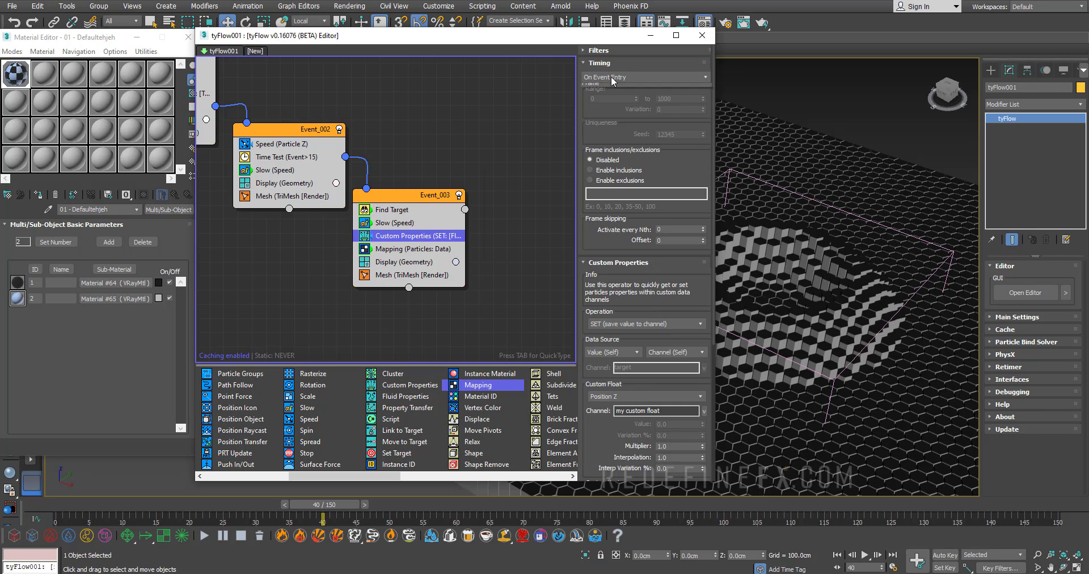
click(612, 77)
click(606, 103)
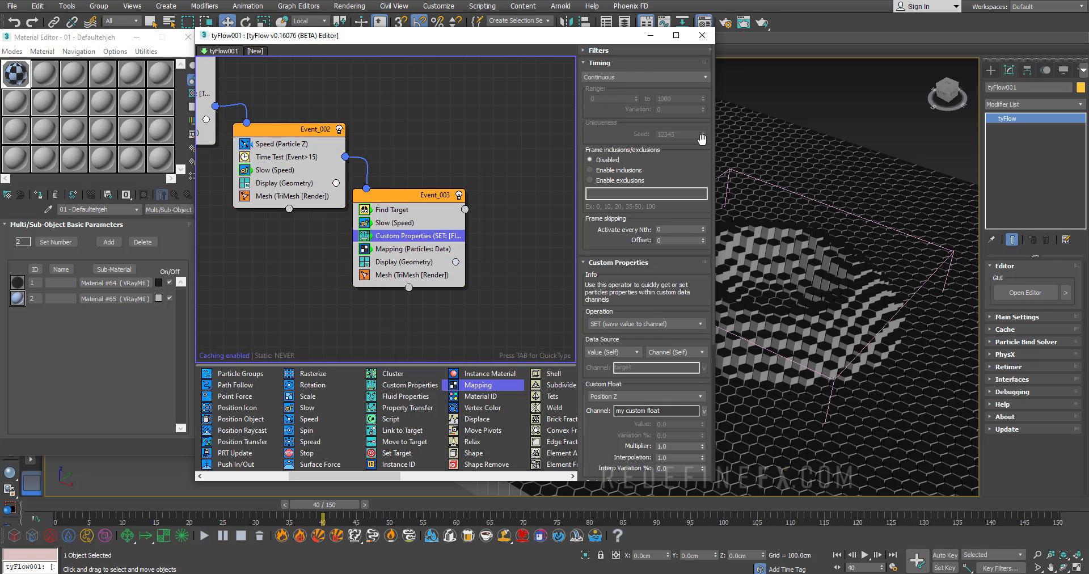
Step: Move the tyFlow and material editor windows clear of the viewport and switch the Perspective view to V-Ray IPR rendering
drag(717, 143, 661, 148)
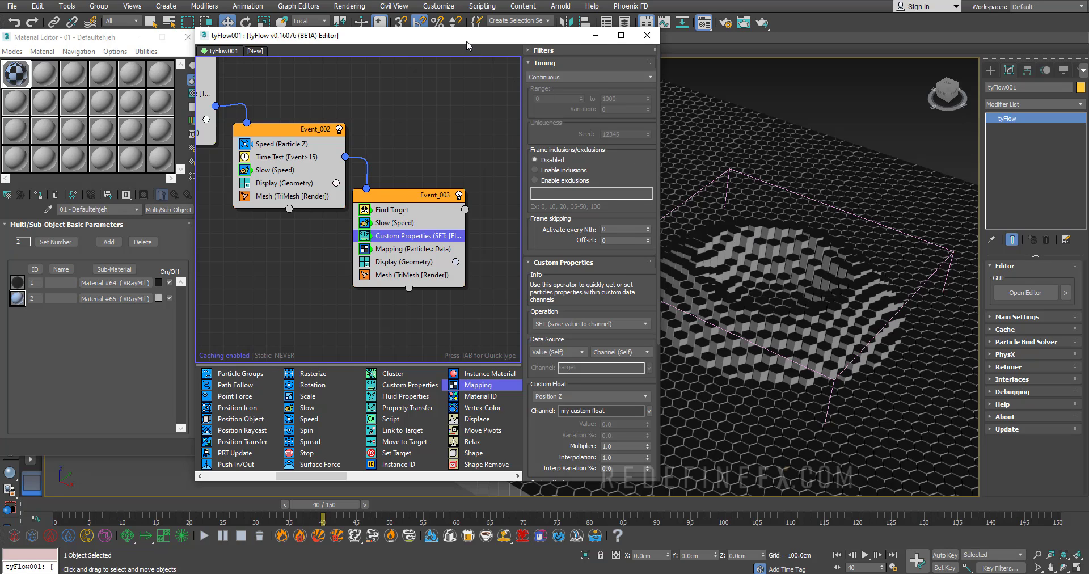
drag(465, 43, 417, 79)
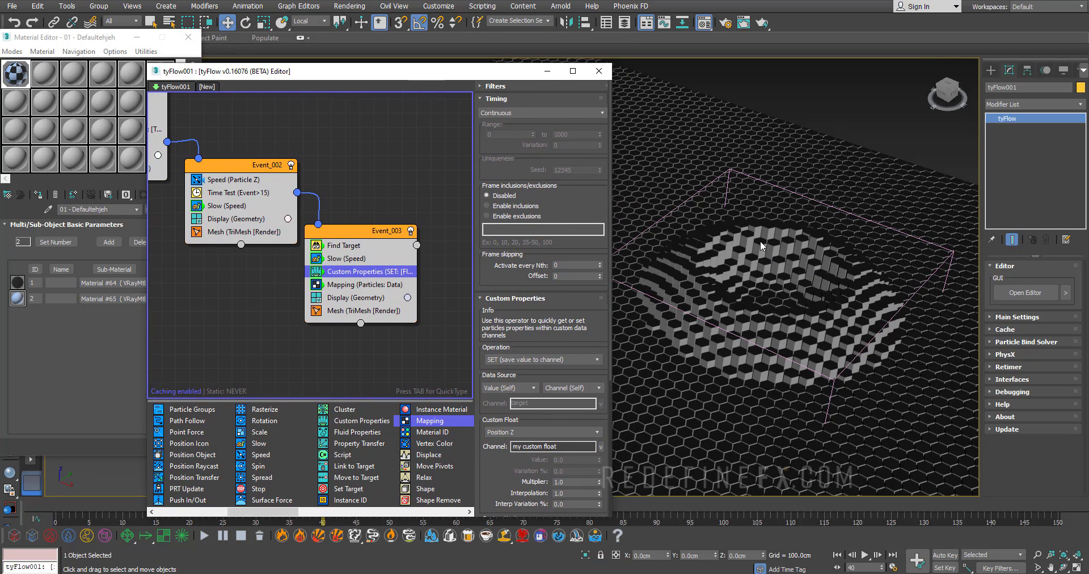
drag(82, 42, 85, 128)
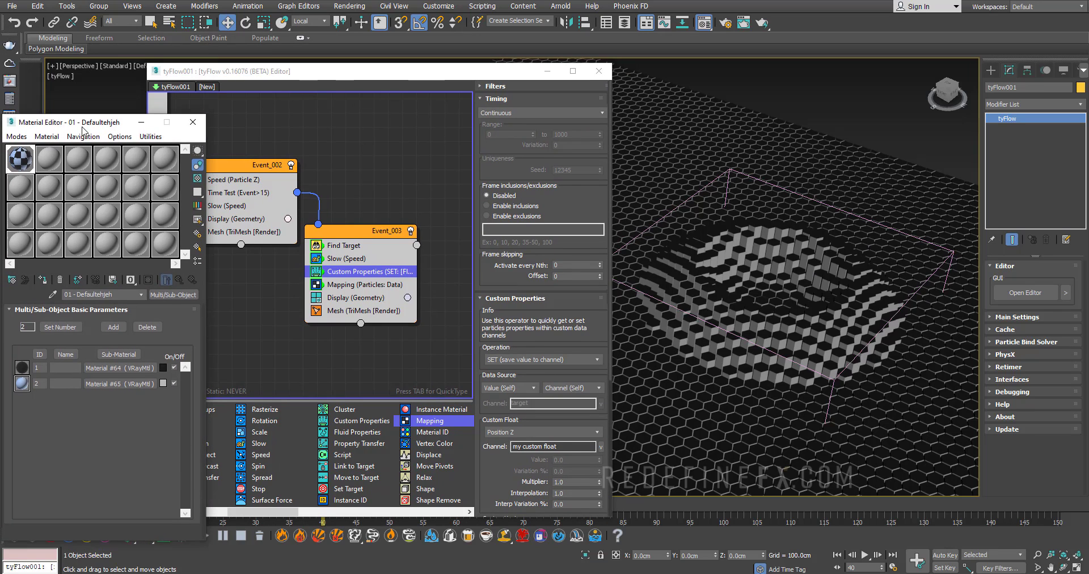
drag(196, 75, 177, 106)
click(151, 67)
click(119, 66)
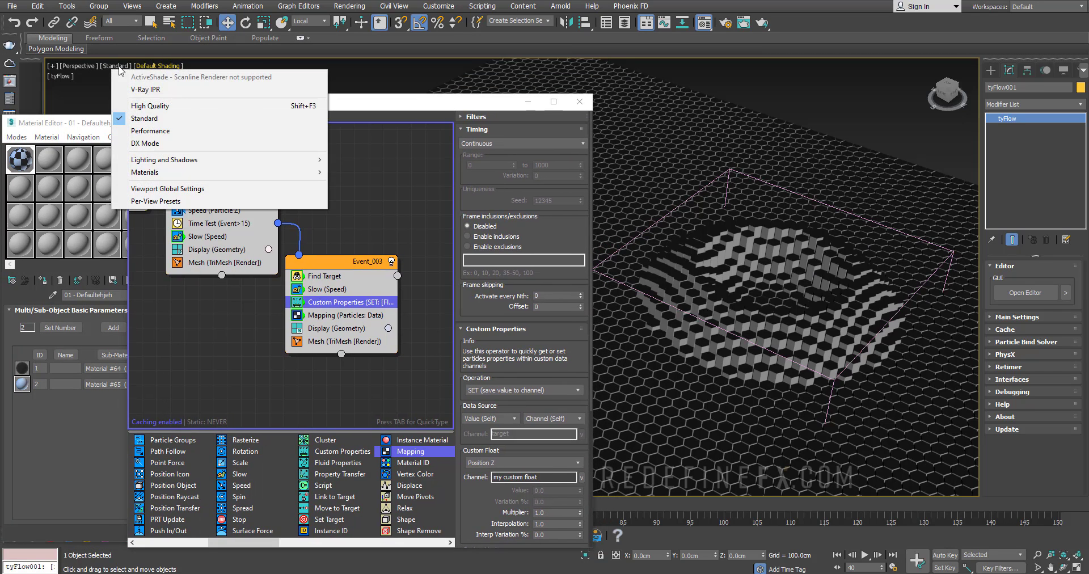
click(142, 90)
middle_drag(747, 241, 693, 225)
drag(457, 103, 361, 91)
scroll(677, 245, down, 10)
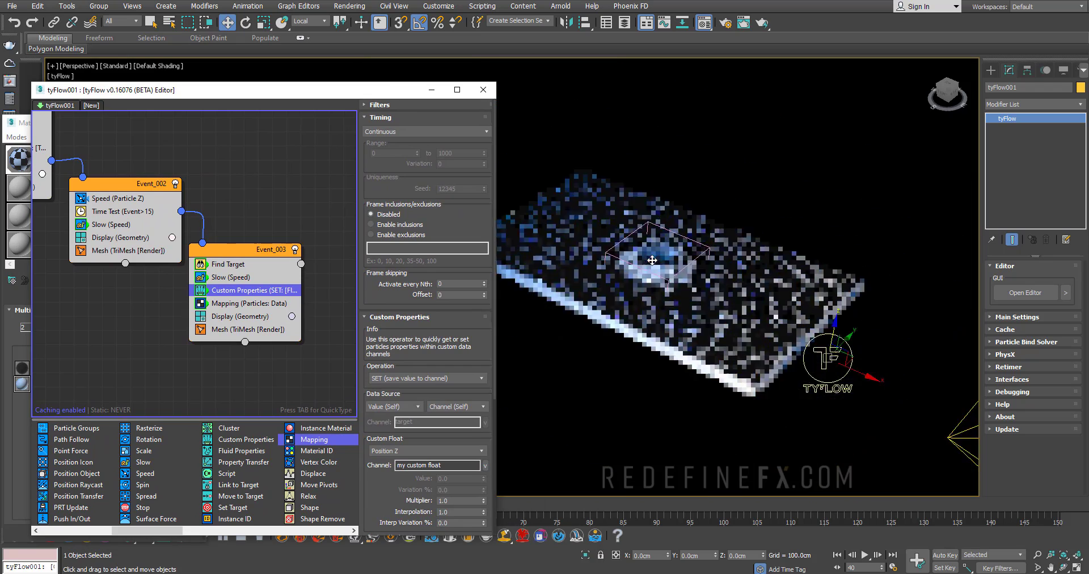
scroll(654, 260, down, 4)
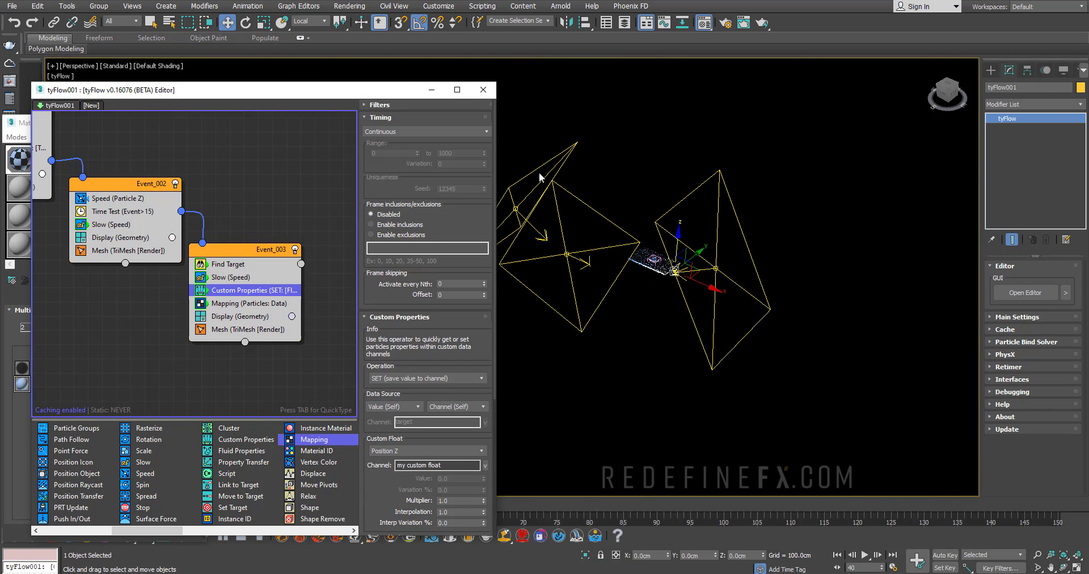
scroll(592, 198, up, 4)
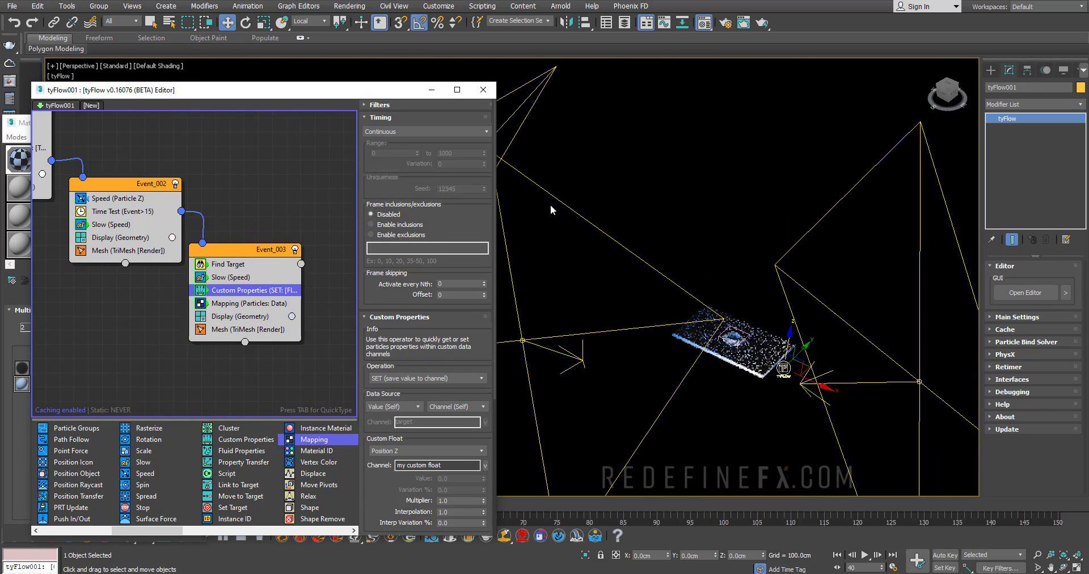
Step: Widen the tyFlow editor window and bring Event_001, Event_002 and Event_003 into reach in the event graph
scroll(563, 214, down, 2)
scroll(652, 277, down, 3)
scroll(692, 285, up, 6)
scroll(692, 284, up, 6)
middle_drag(646, 278, 720, 292)
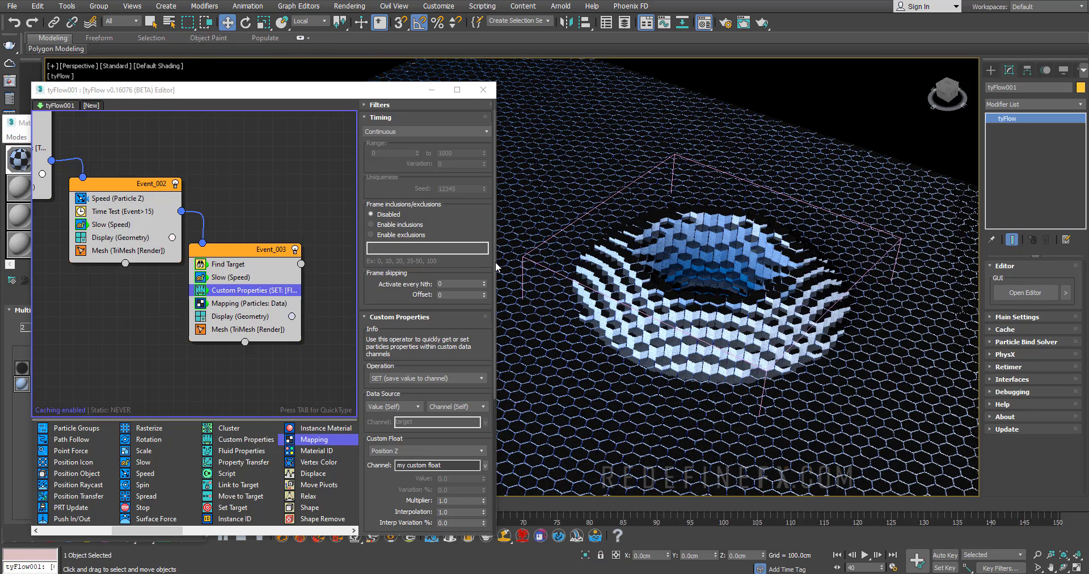
drag(495, 262, 534, 261)
middle_drag(219, 261, 338, 329)
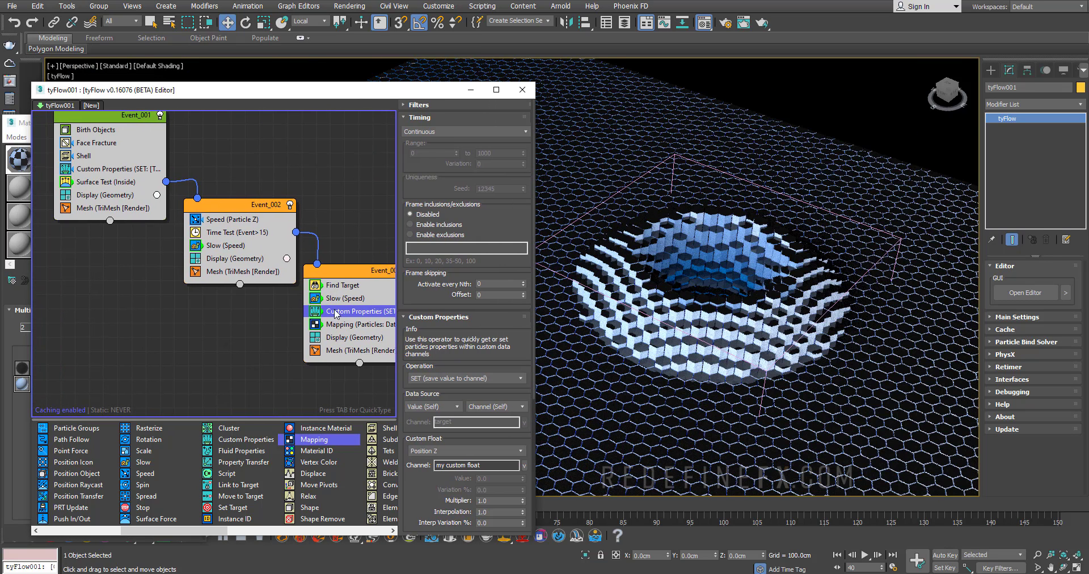
middle_drag(115, 147, 118, 176)
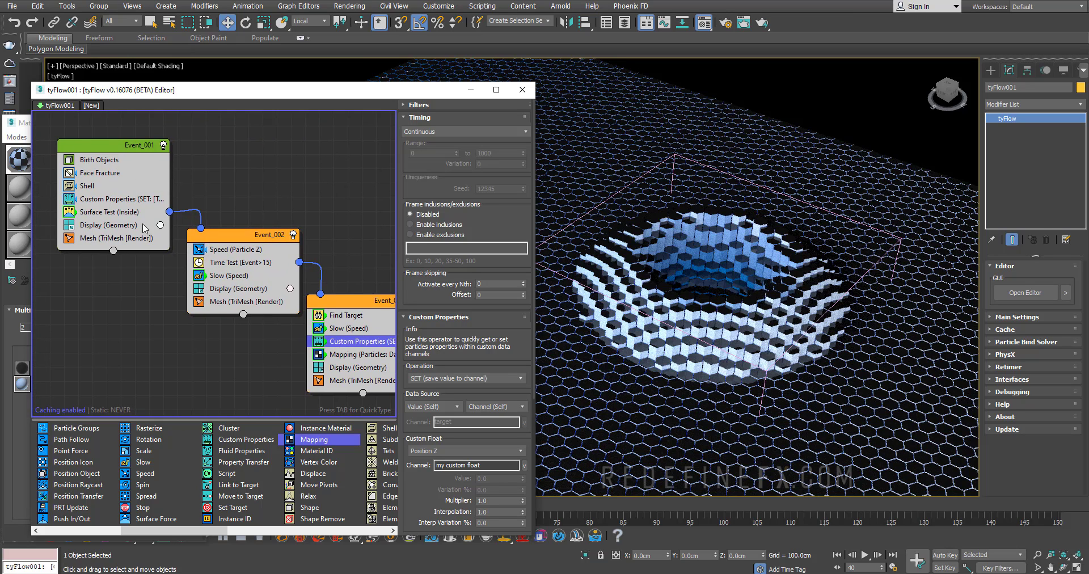
Step: Copy the Custom Properties and Mapping operators from Event_003 into Event_002 below Speed and into Event_001 below Birth Objects
middle_drag(332, 332, 266, 295)
ctrl+click(275, 317)
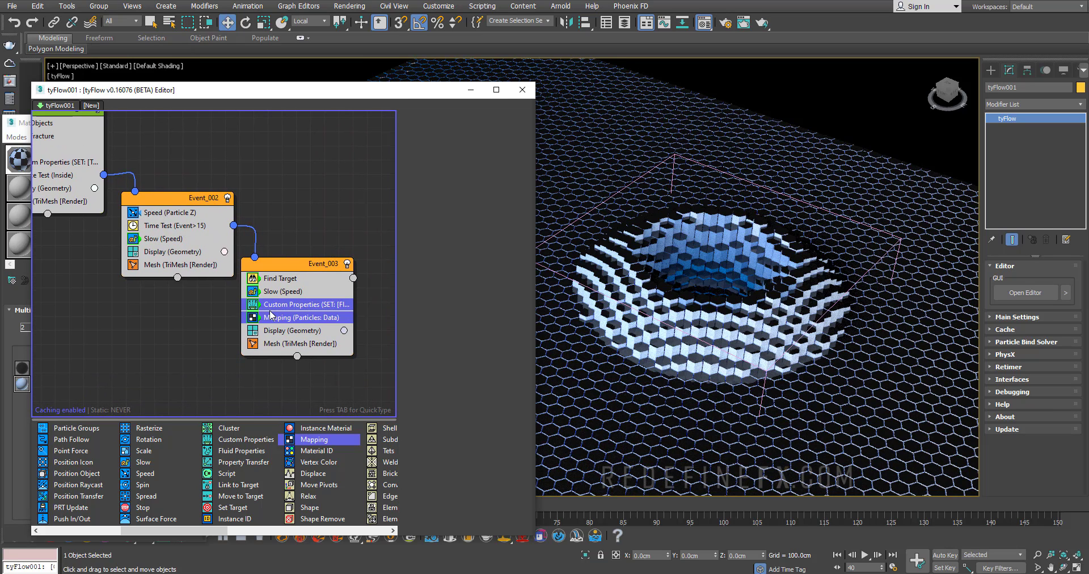
drag(282, 310, 141, 223)
middle_drag(140, 219, 271, 288)
drag(283, 295, 158, 205)
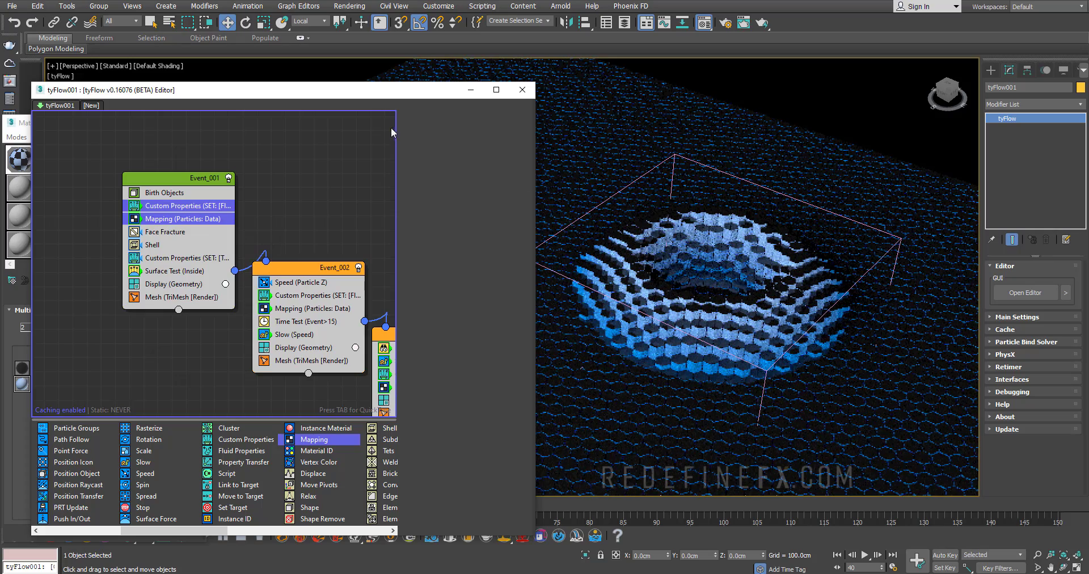
Step: Go to frame 59 and clear the tyFlow editor away so the Material Editor sits beside the rendered hexagons
drag(369, 90, 360, 32)
drag(318, 504, 449, 519)
scroll(689, 213, up, 2)
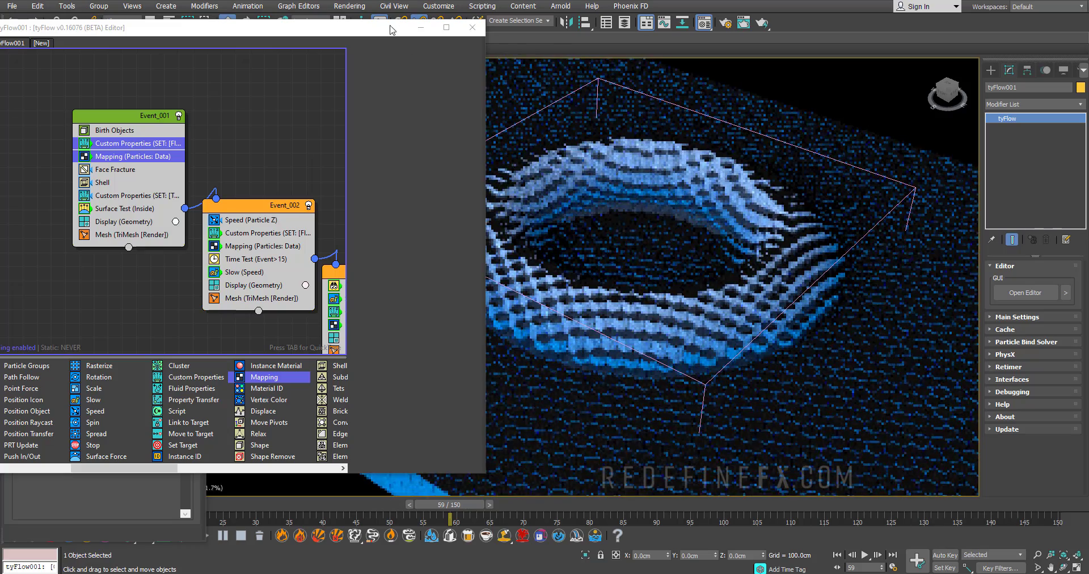
drag(436, 33, 261, 76)
click(402, 68)
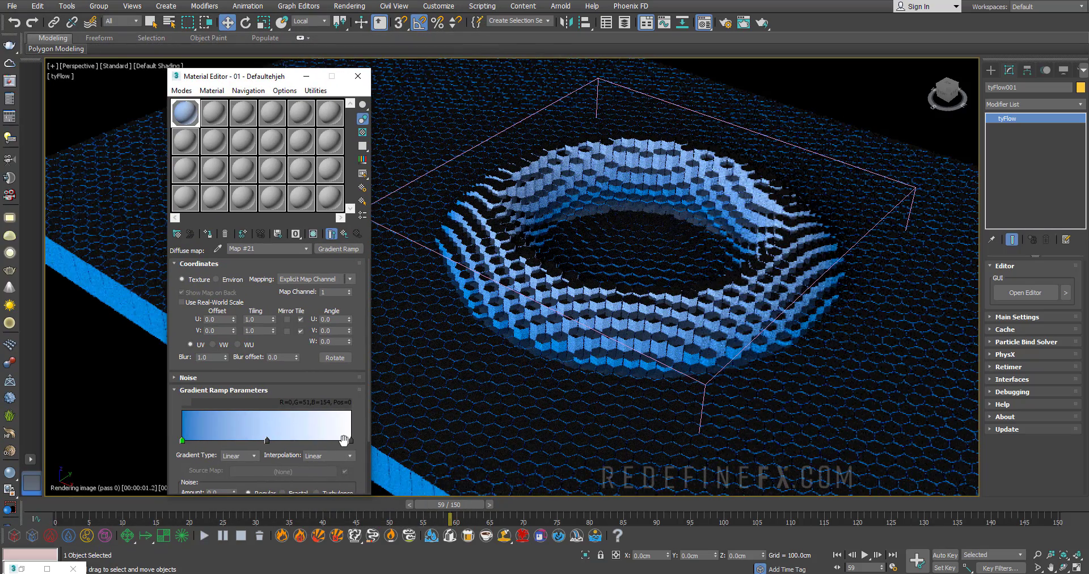
Step: Add a flag at about position 78 on the Gradient Ramp and set its colour to white (255, 255, 255)
click(315, 440)
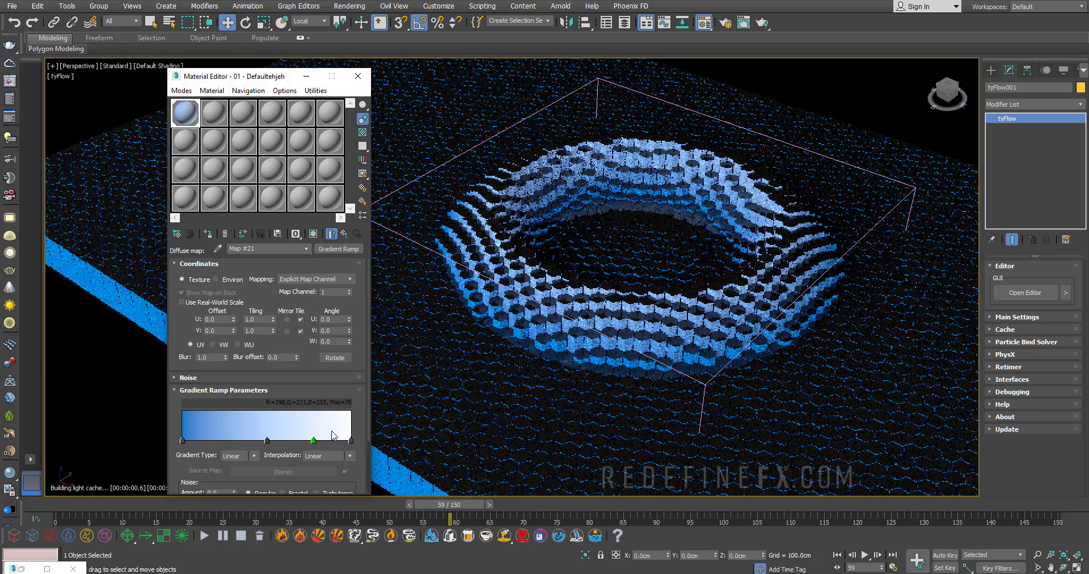
double_click(313, 441)
drag(338, 133, 339, 149)
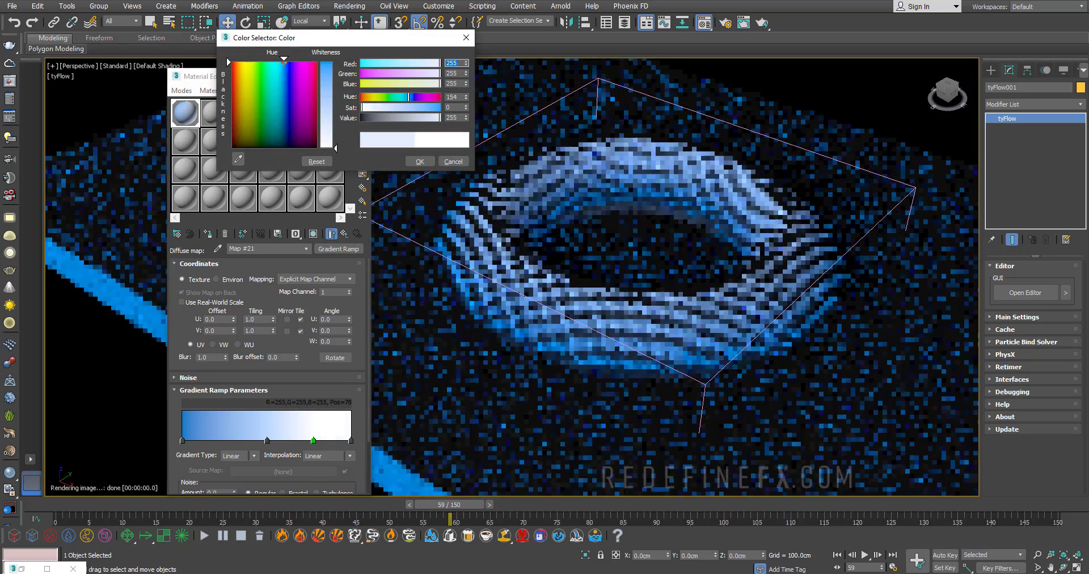
click(420, 161)
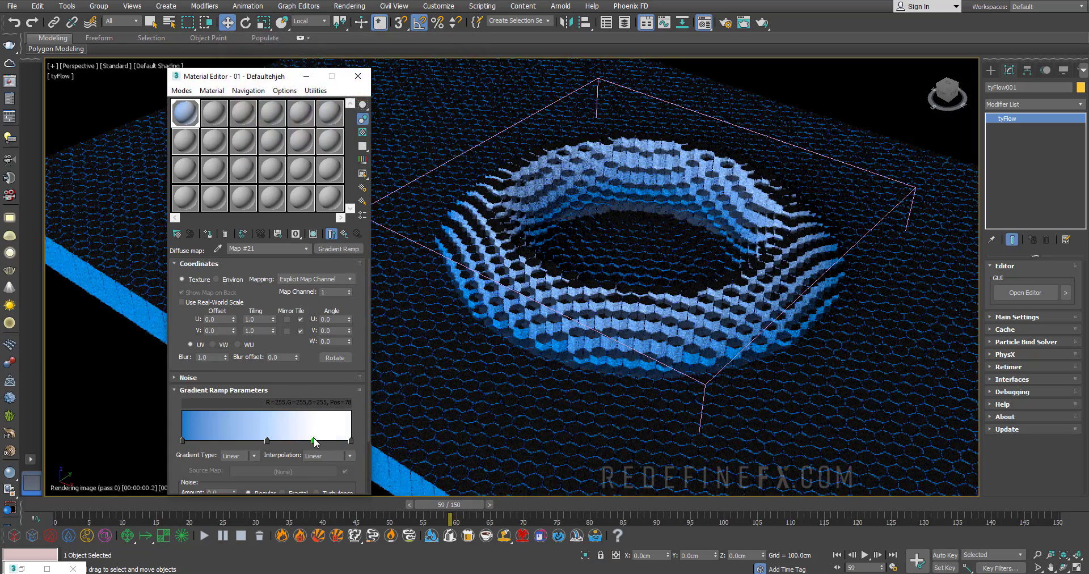
Step: Shift the ramp's added white flag to about position 50 and its middle light-blue flag to about position 30
drag(314, 441, 280, 441)
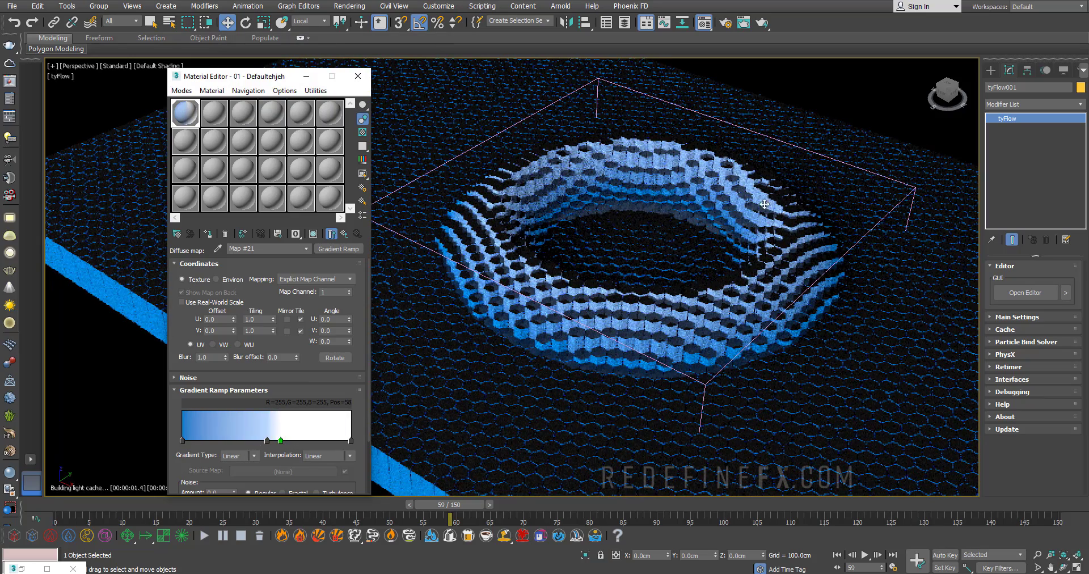
drag(267, 441, 233, 442)
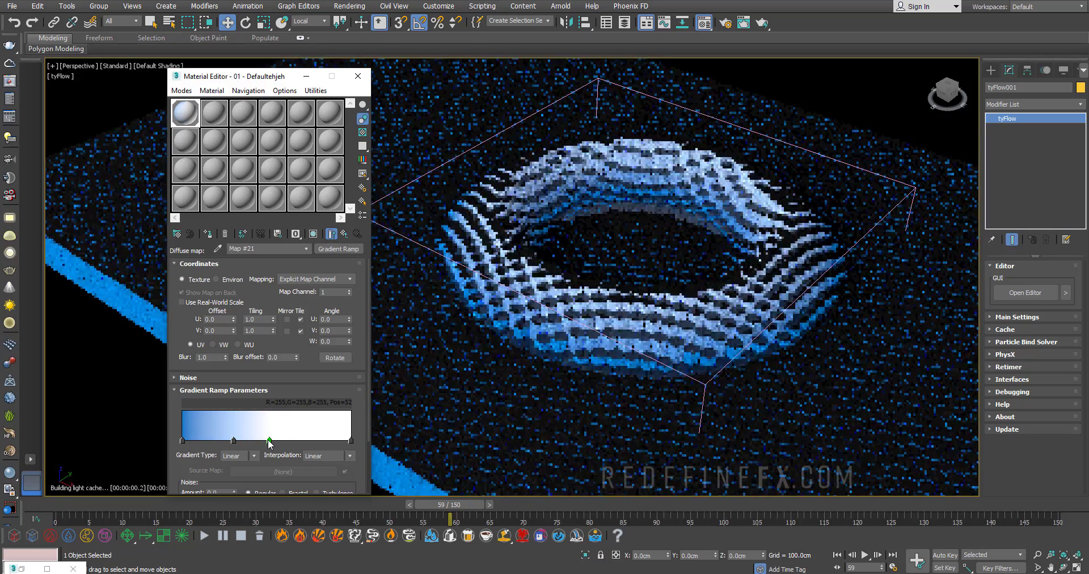
drag(268, 441, 266, 441)
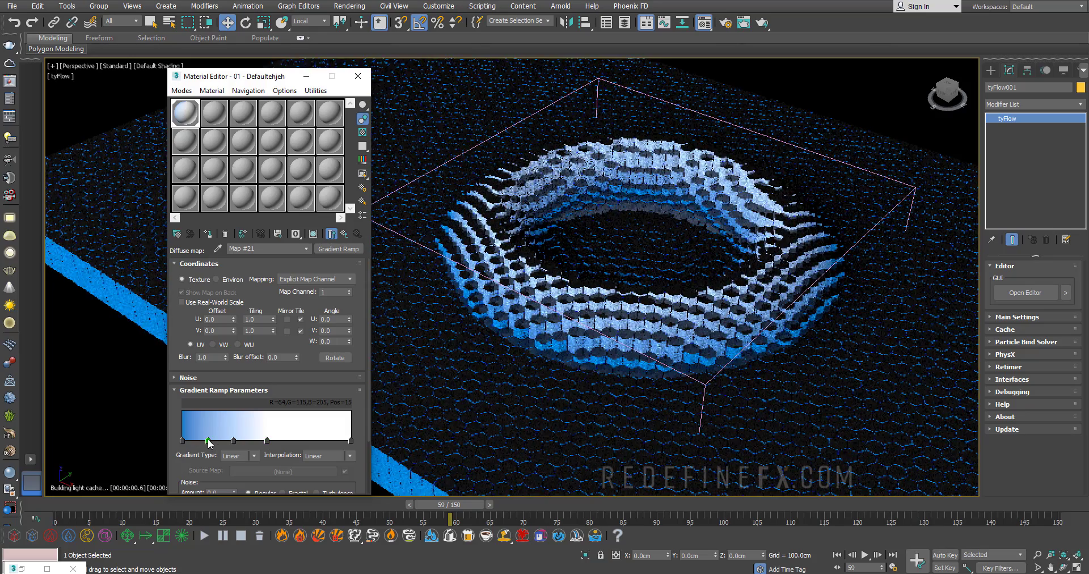
Step: Add a flag at position 15 on the Gradient Ramp with the blue colour 30, 88, 195 and check the rendered hexagons
double_click(209, 440)
drag(338, 84, 336, 73)
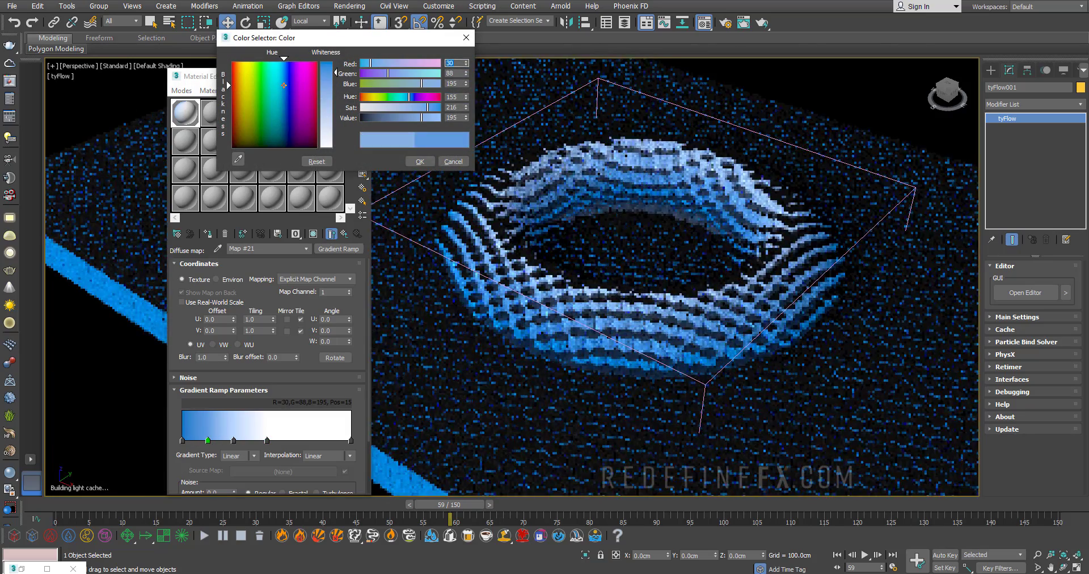
click(419, 162)
alt+middle_drag(557, 236, 524, 241)
scroll(537, 241, up, 1)
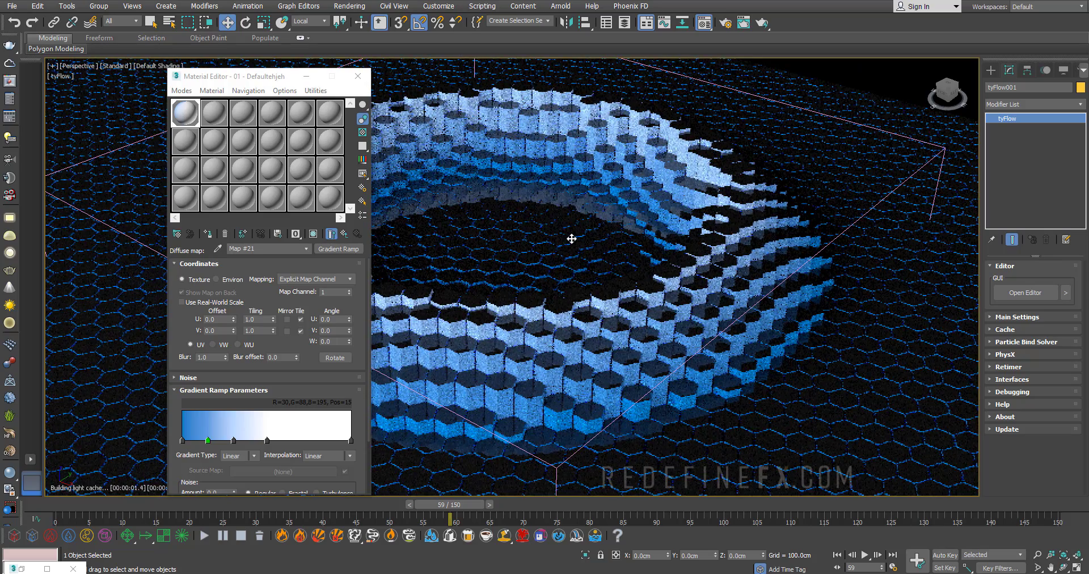
scroll(571, 238, down, 10)
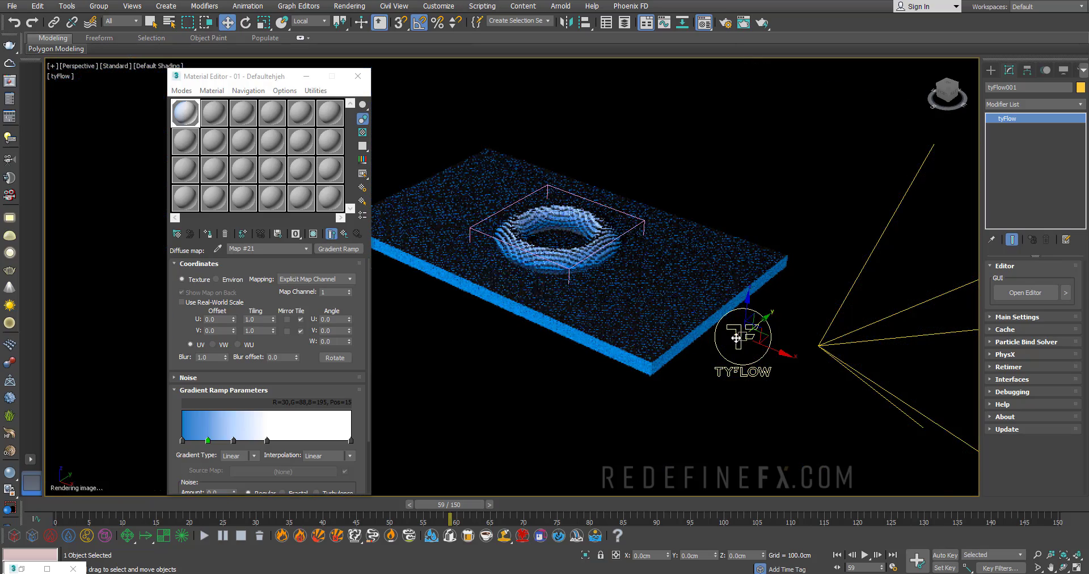
Step: Reopen the tyFlow editor and arrange it beside the rendered hexagon ring
click(1004, 292)
drag(229, 71, 255, 71)
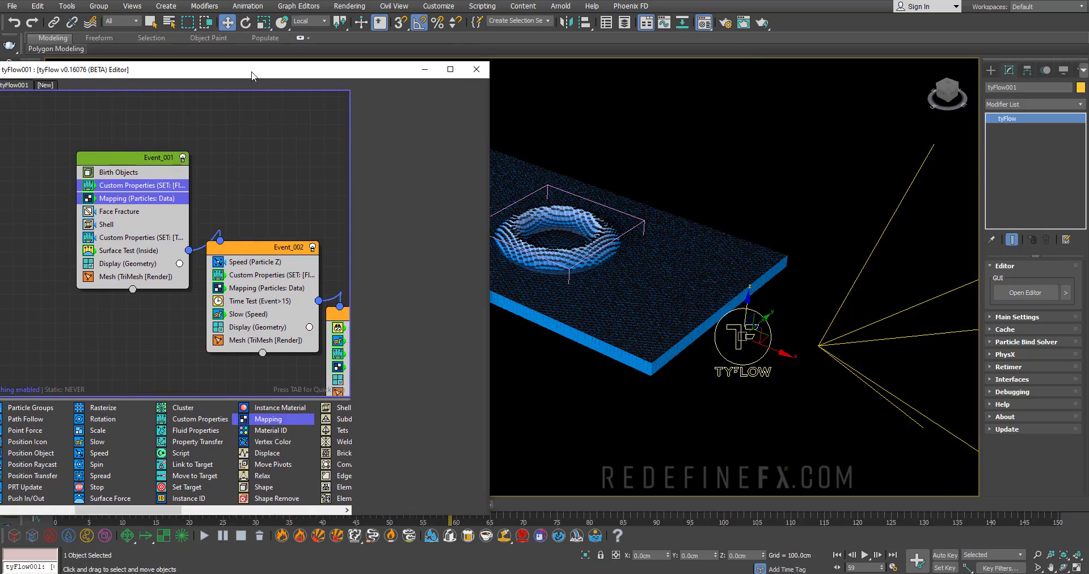
scroll(665, 243, up, 8)
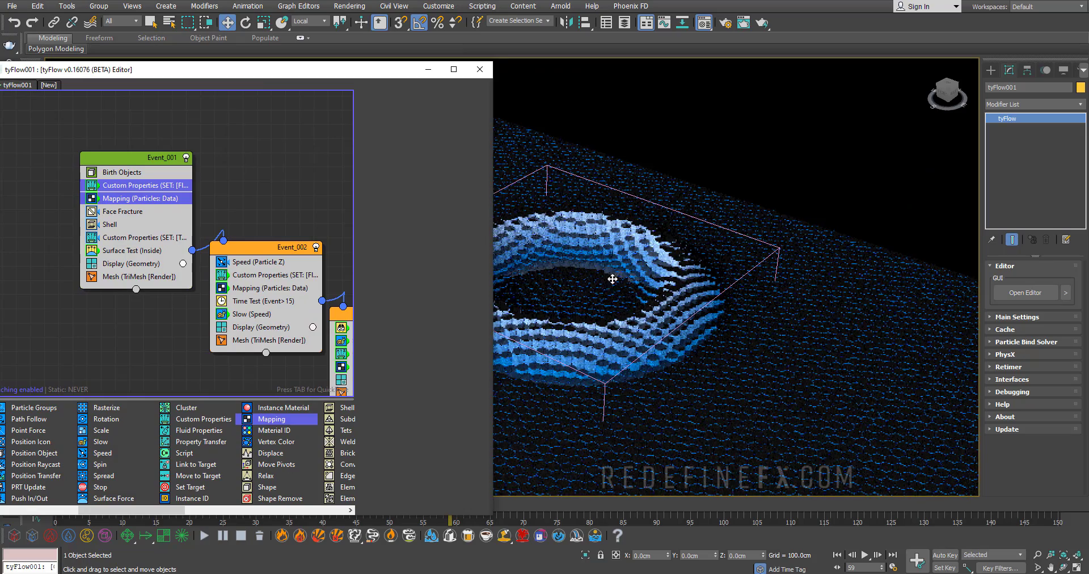
alt+middle_drag(500, 297, 765, 394)
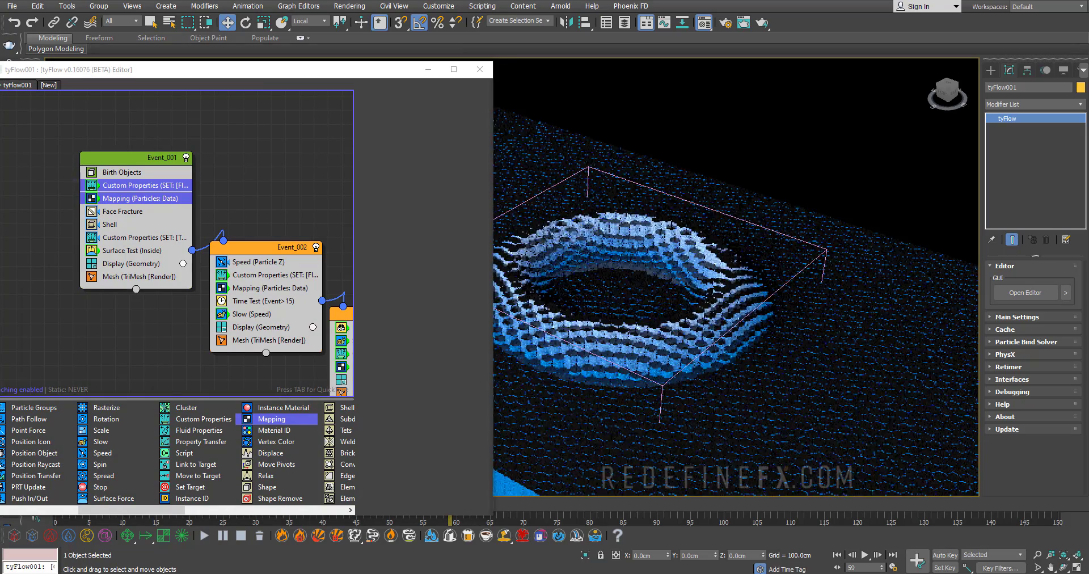
Step: Switch to the video player and play back the start of hexa02.mp4 to study how the hexagon heights vary
click(811, 572)
key(space)
key(space)
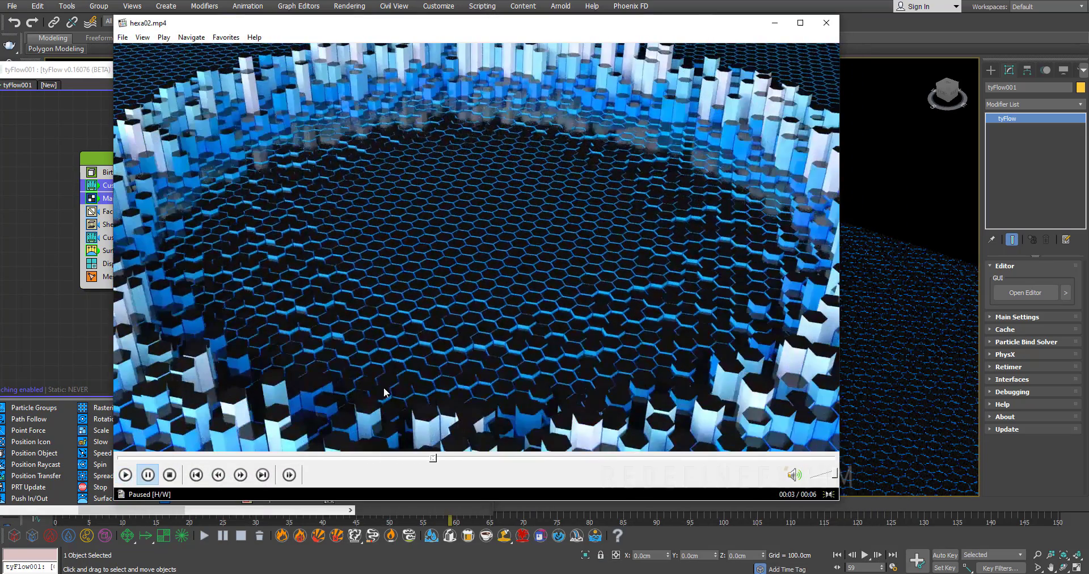
click(272, 457)
key(space)
key(space)
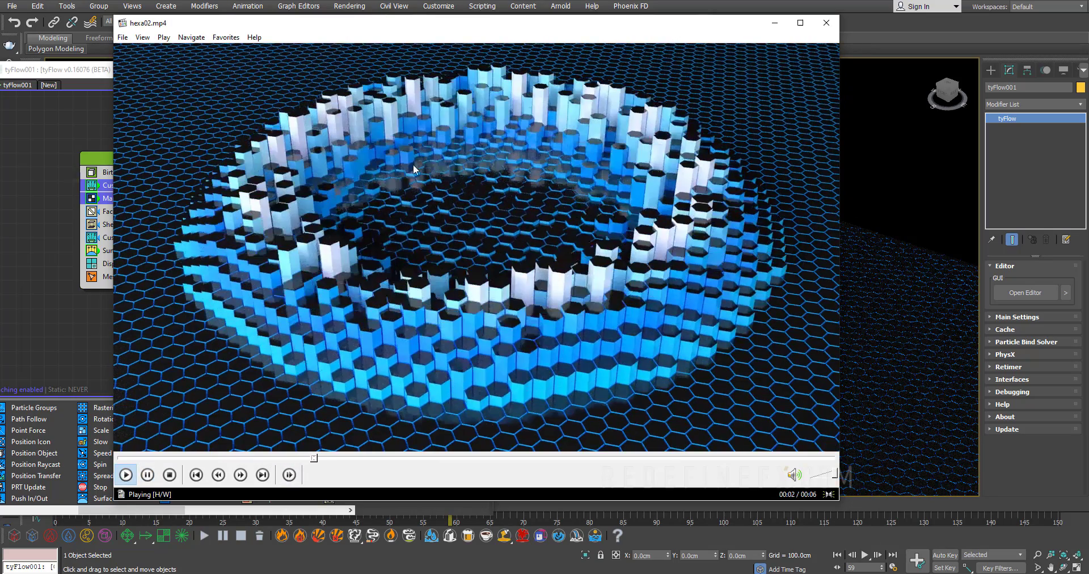
Step: Return to 3ds Max, try a variation of 3 on Event_002's Time Test and reset the variation to 0
key(alt+Tab)
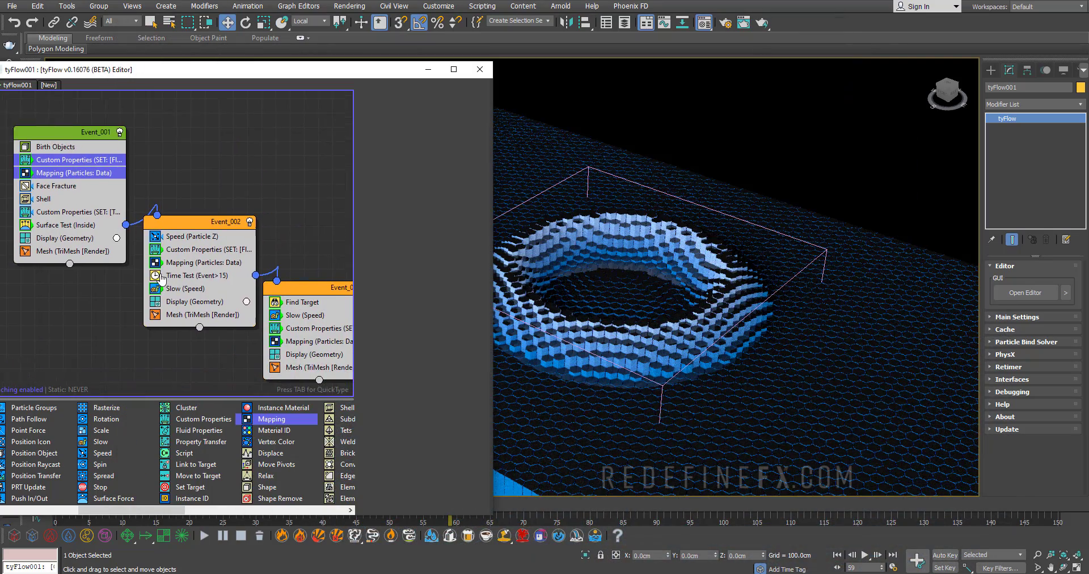
click(164, 267)
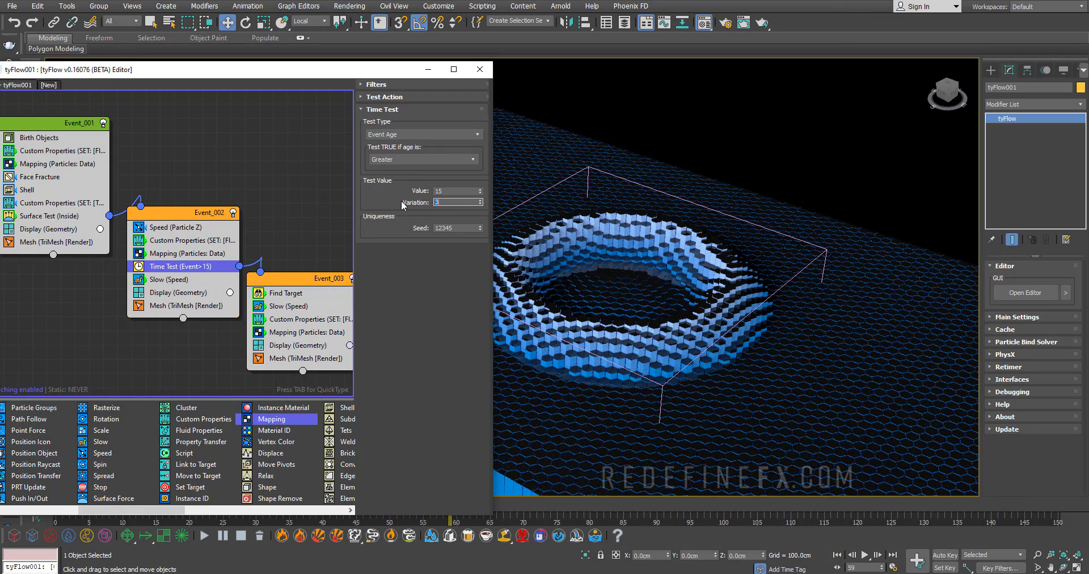
scroll(665, 252, up, 3)
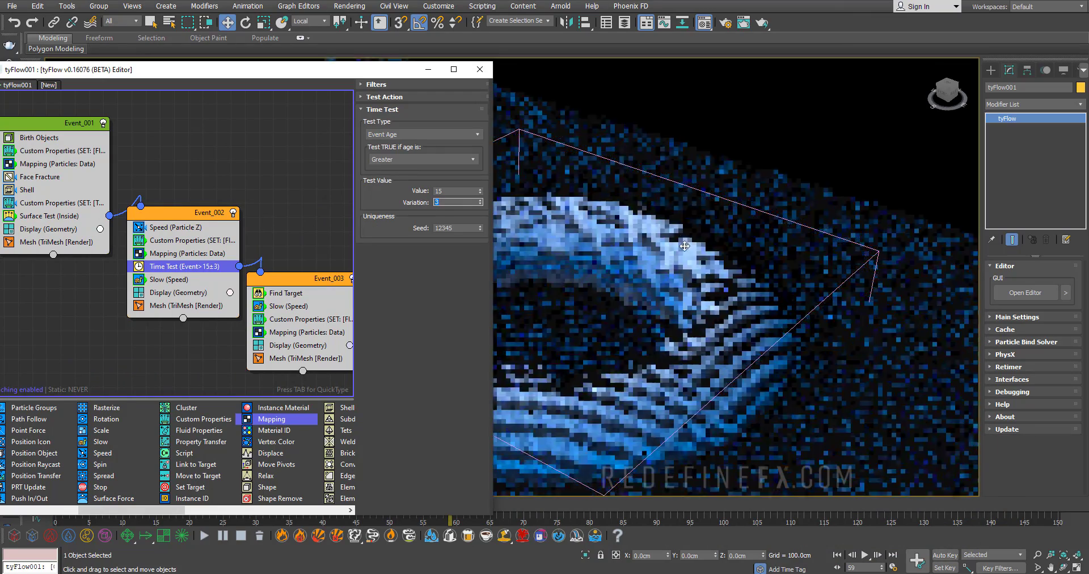
middle_drag(665, 251, 793, 258)
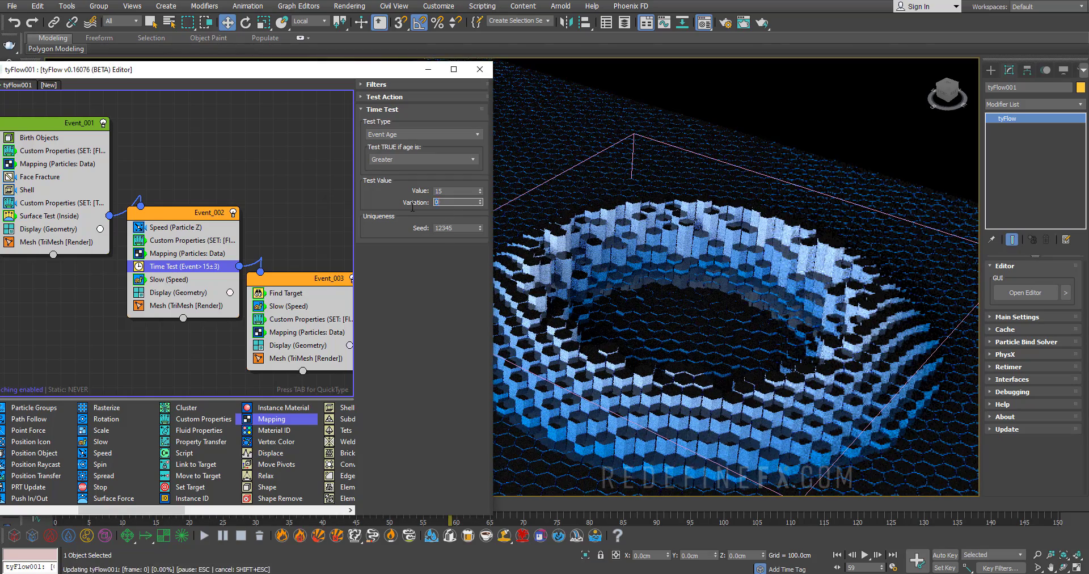
Step: Switch back to the video player and replay hexa02.mp4 to examine the hexagon motion
key(alt+Tab)
click(481, 250)
click(248, 150)
key(space)
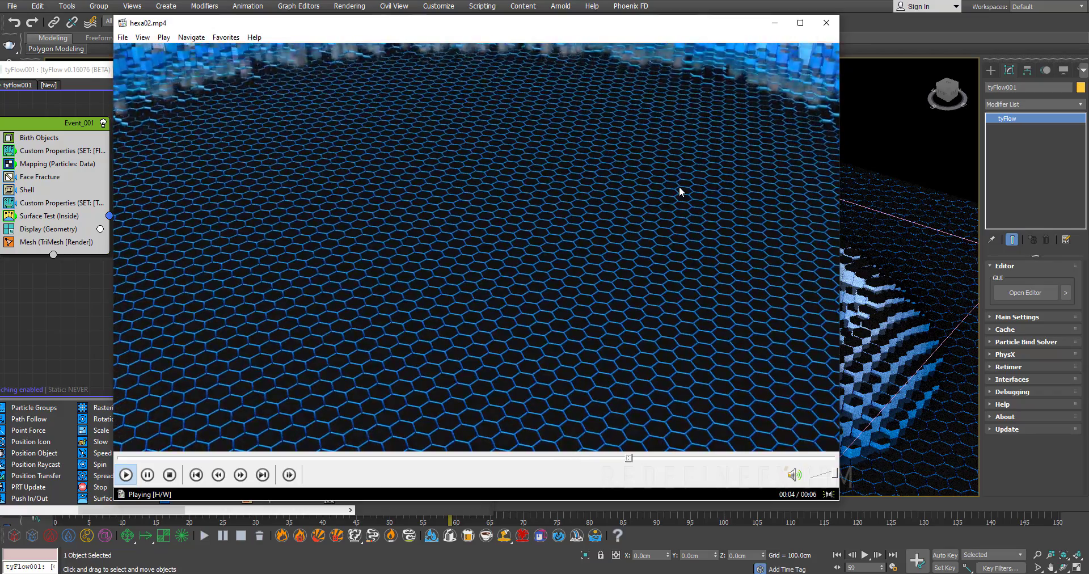